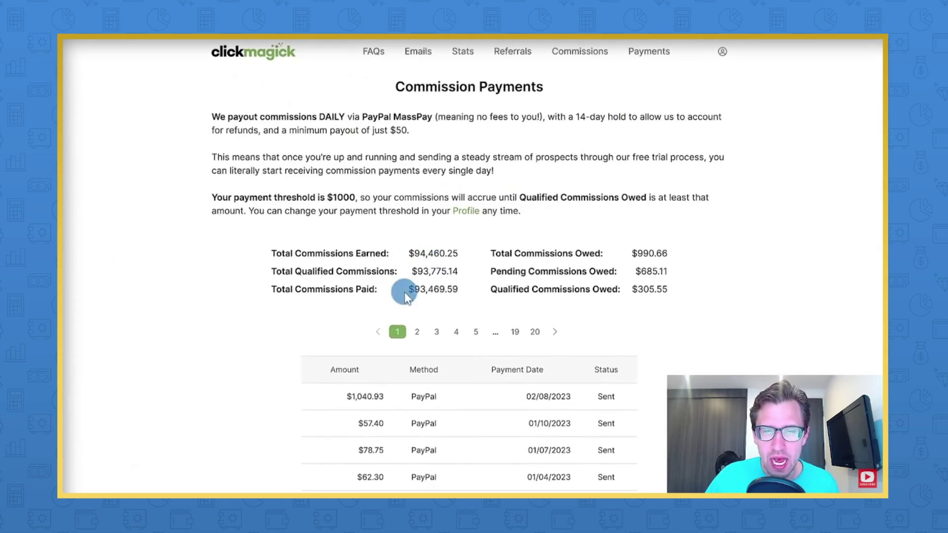
# - Examine the total commissions paid on the ClickMagick Commission Payments page
pyautogui.moveTo(404, 292); pyautogui.dragTo(459, 291)
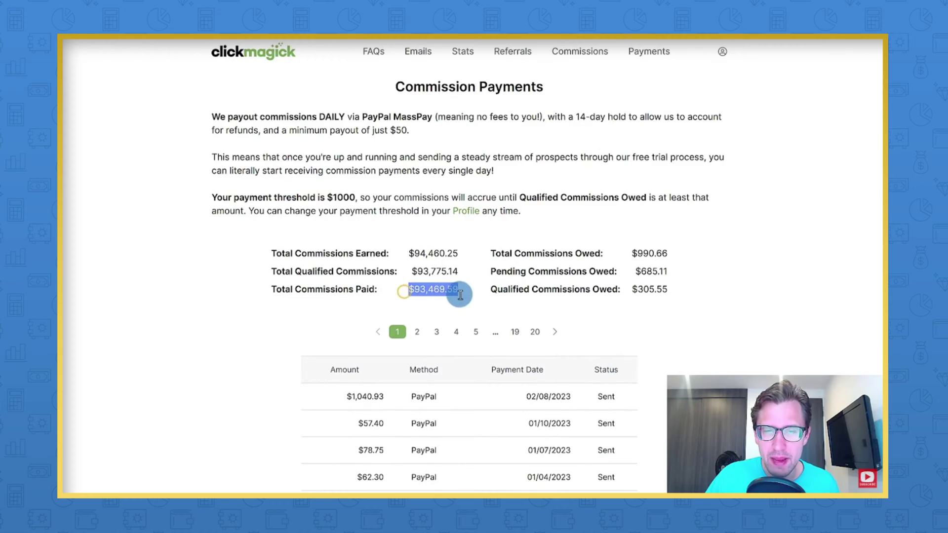
pyautogui.click(424, 300)
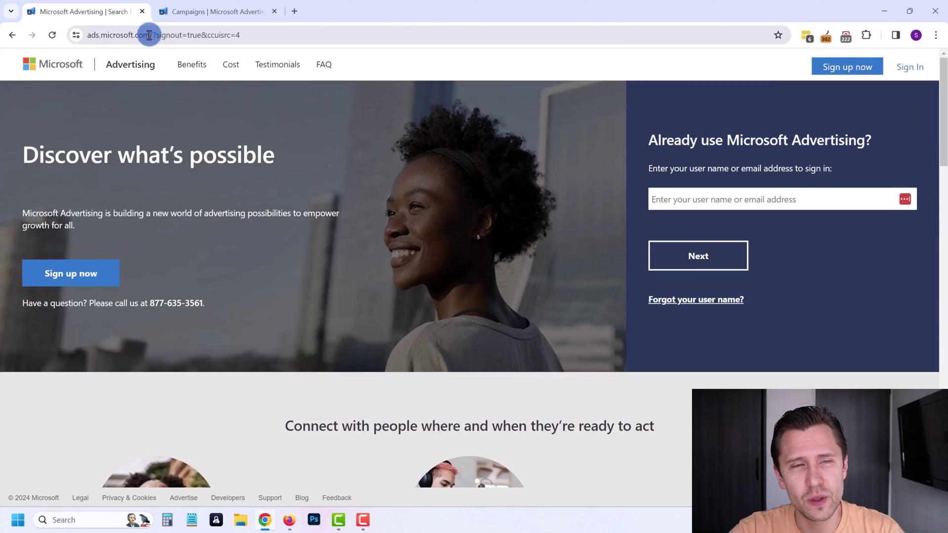
# - Examine the Microsoft Advertising home page's web address and its support phone number
pyautogui.moveTo(149, 36); pyautogui.dragTo(69, 35)
pyautogui.click(195, 34)
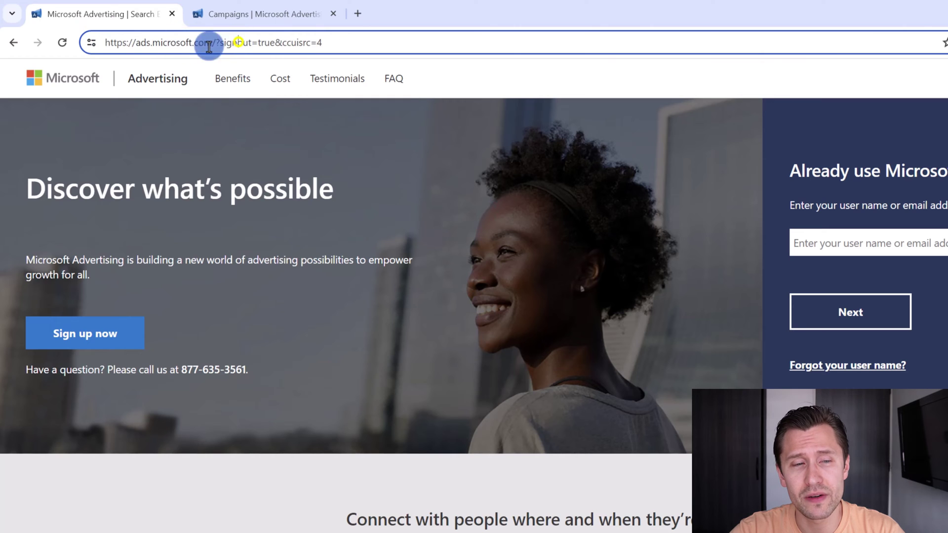
pyautogui.click(856, 245)
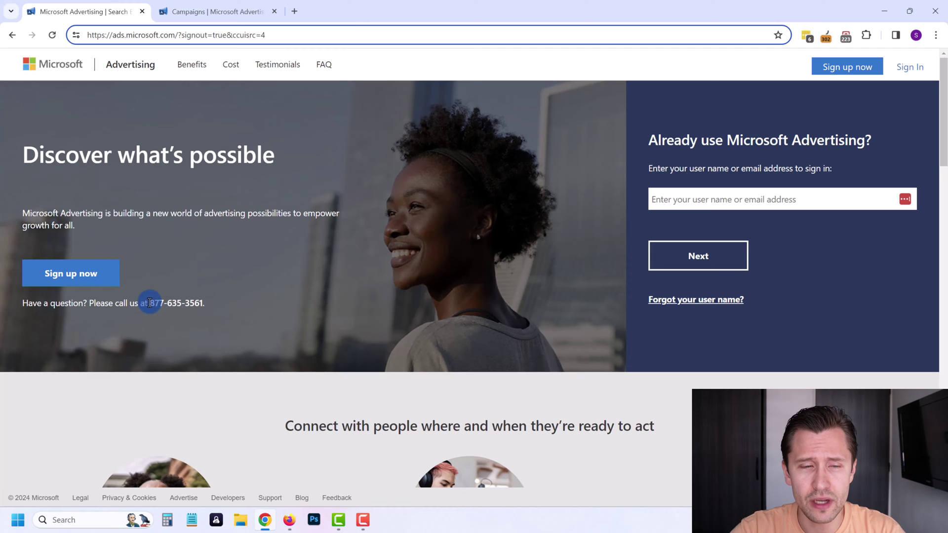
pyautogui.moveTo(149, 303); pyautogui.dragTo(197, 304)
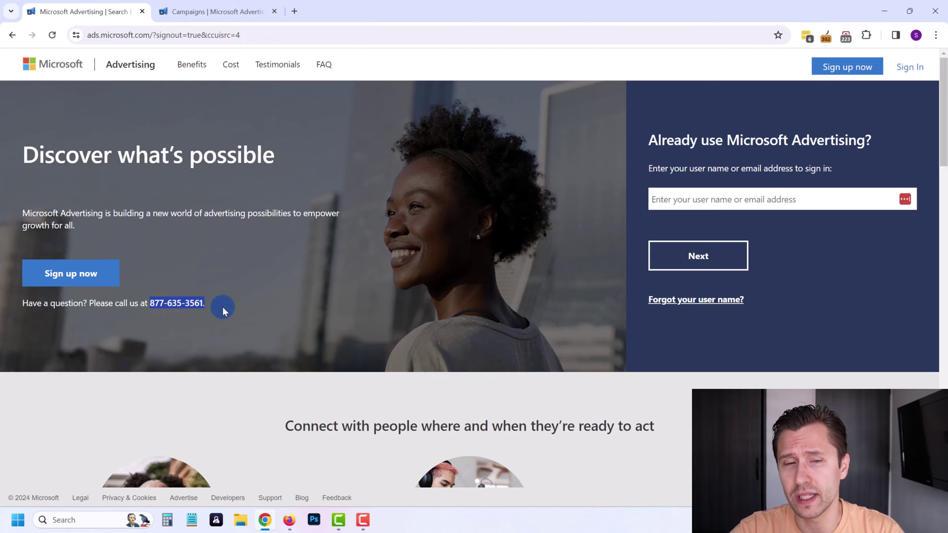
pyautogui.click(159, 323)
pyautogui.moveTo(201, 304); pyautogui.dragTo(187, 316)
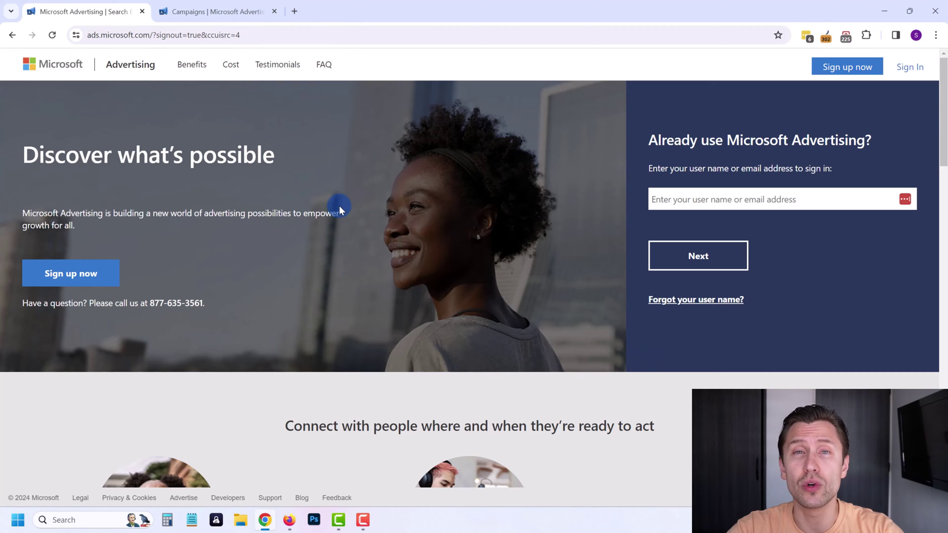
# - Open the ivanmana.com website alongside the Campaigns page
pyautogui.click(212, 11)
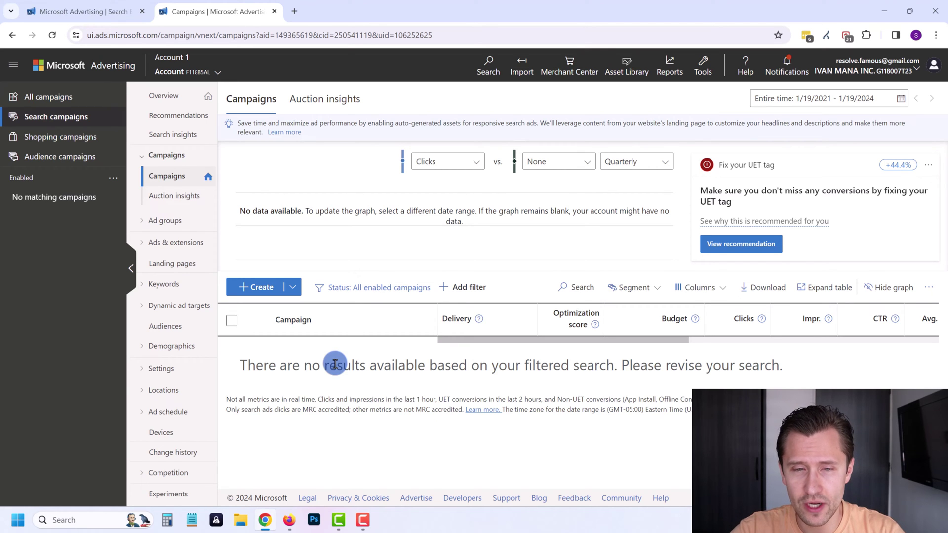
pyautogui.click(289, 18)
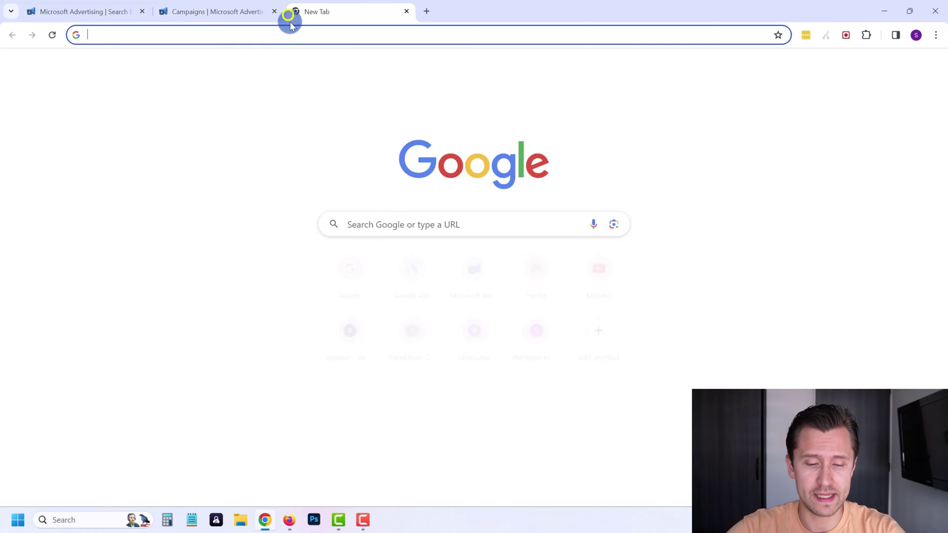
pyautogui.write('ivanmana')
pyautogui.press('Return')
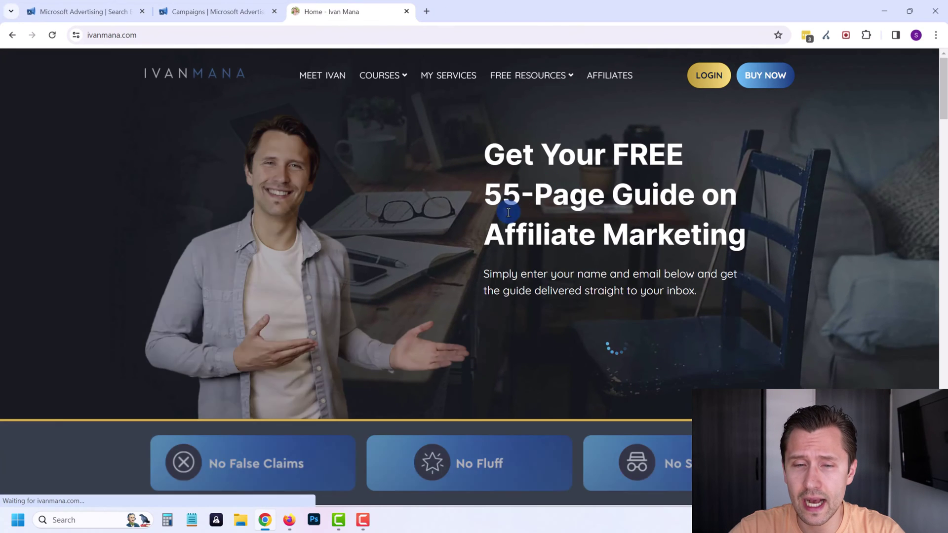
# - Close the Microsoft Advertising home page and create a new campaign from the Campaigns page, skipping the goal choice
pyautogui.click(142, 12)
pyautogui.click(94, 11)
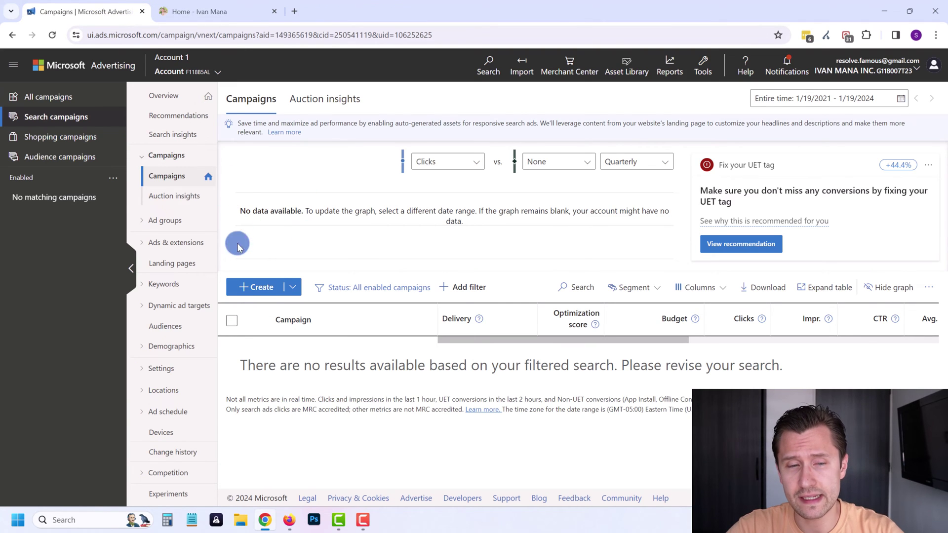
pyautogui.click(253, 289)
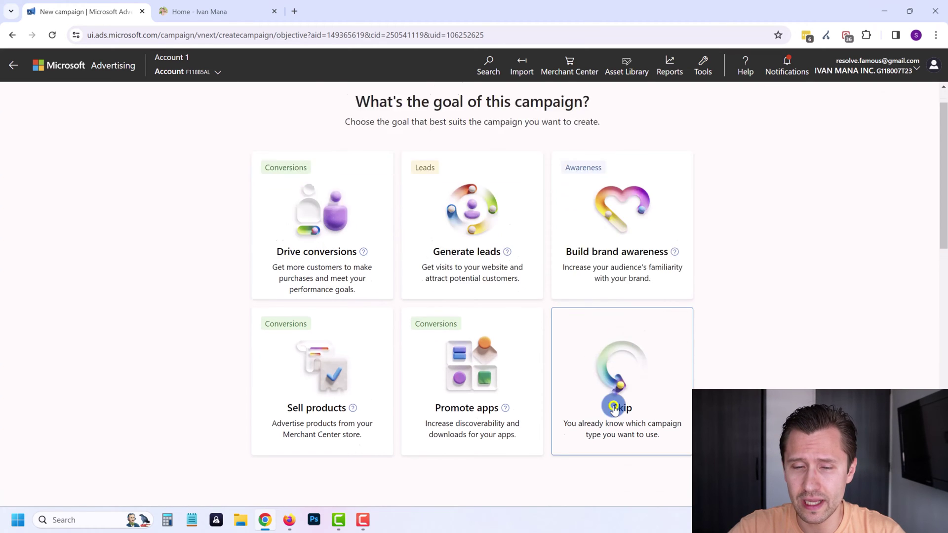
pyautogui.click(612, 401)
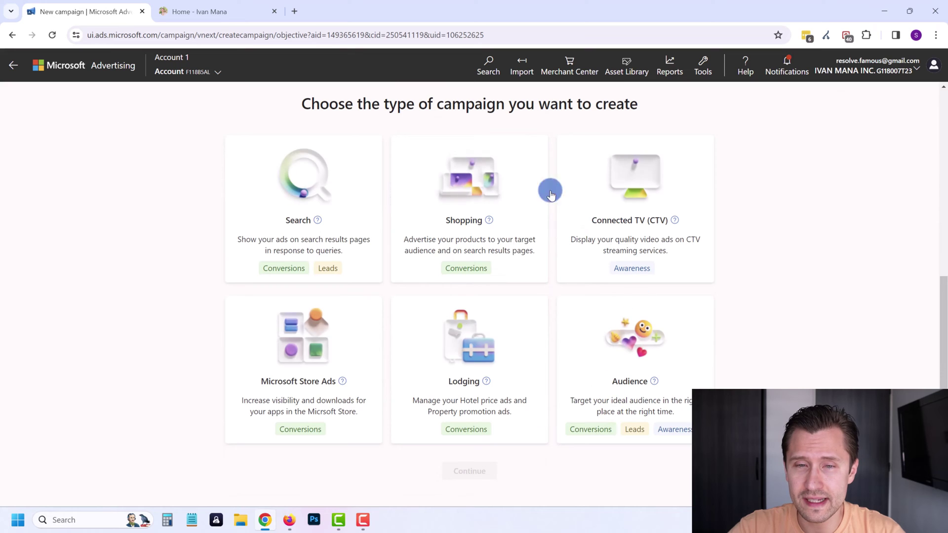
# - Choose Search as the type of campaign to create
pyautogui.moveTo(372, 100); pyautogui.dragTo(575, 102)
pyautogui.scroll(10, 478, 202)
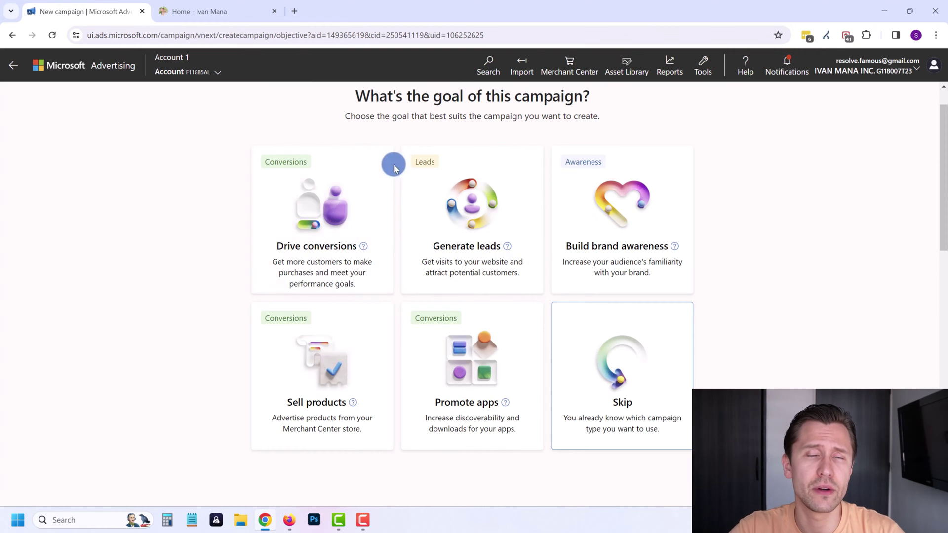
pyautogui.scroll(-10, 531, 198)
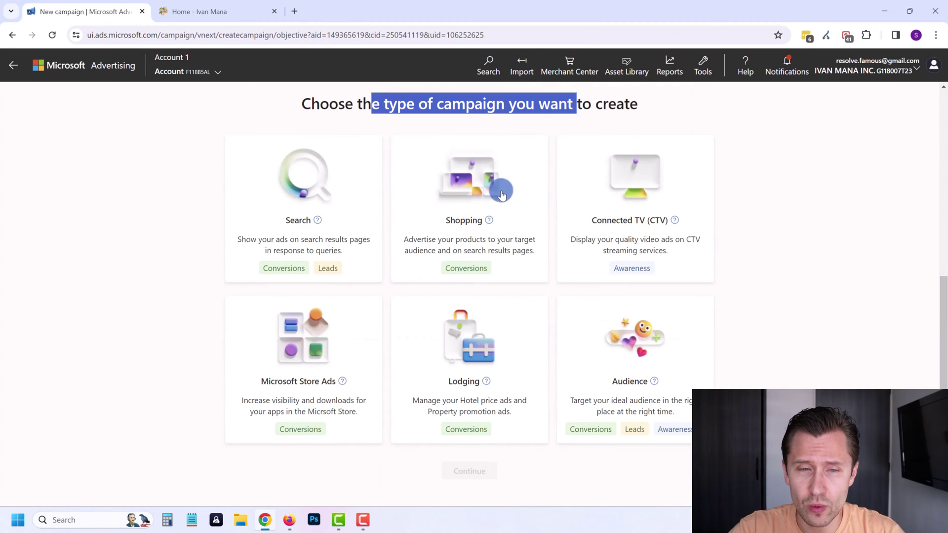
pyautogui.click(302, 199)
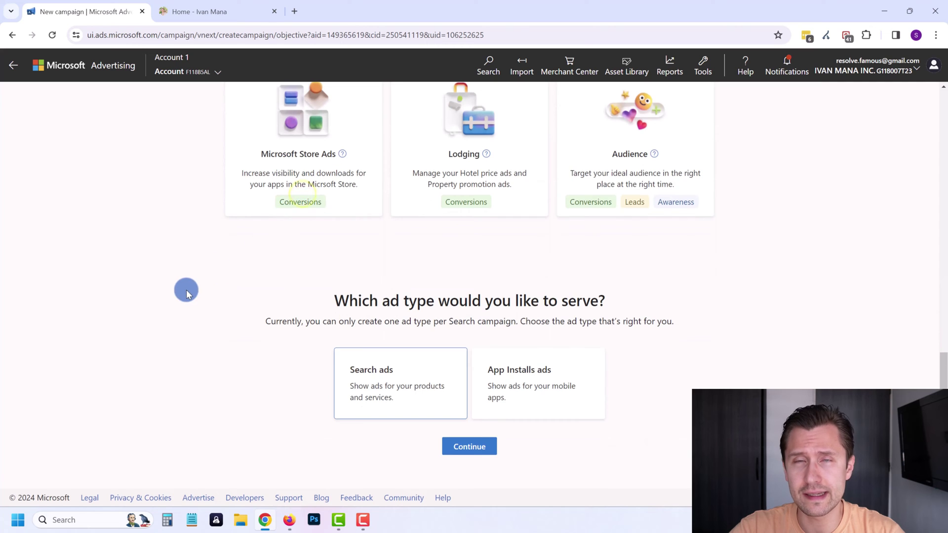
# - Search Bing for "make money online"
pyautogui.scroll(2, 173, 296)
pyautogui.scroll(1, 172, 296)
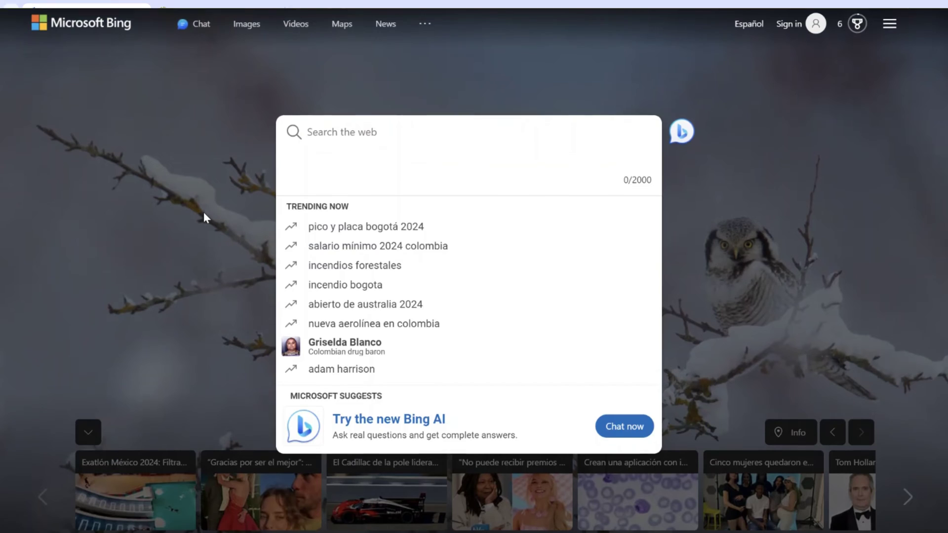
pyautogui.write('make money online')
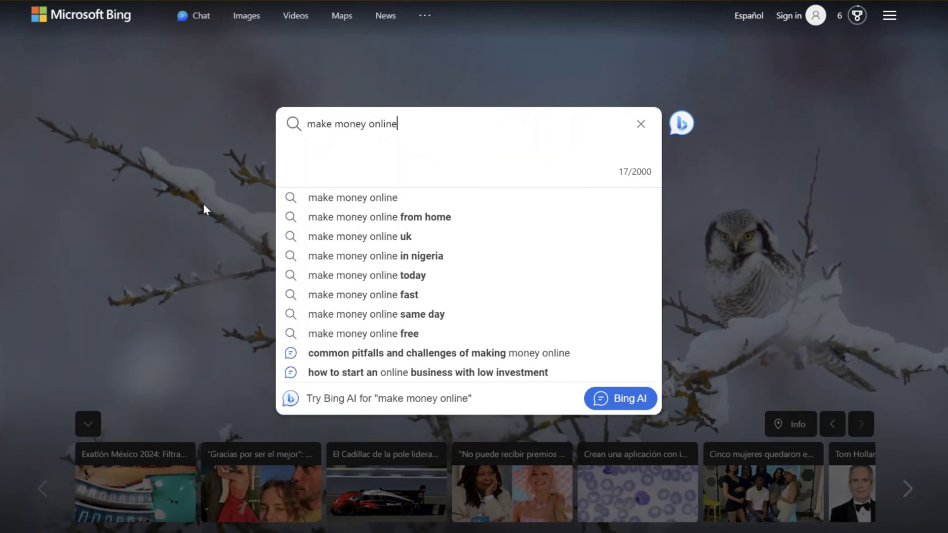
pyautogui.press('Return')
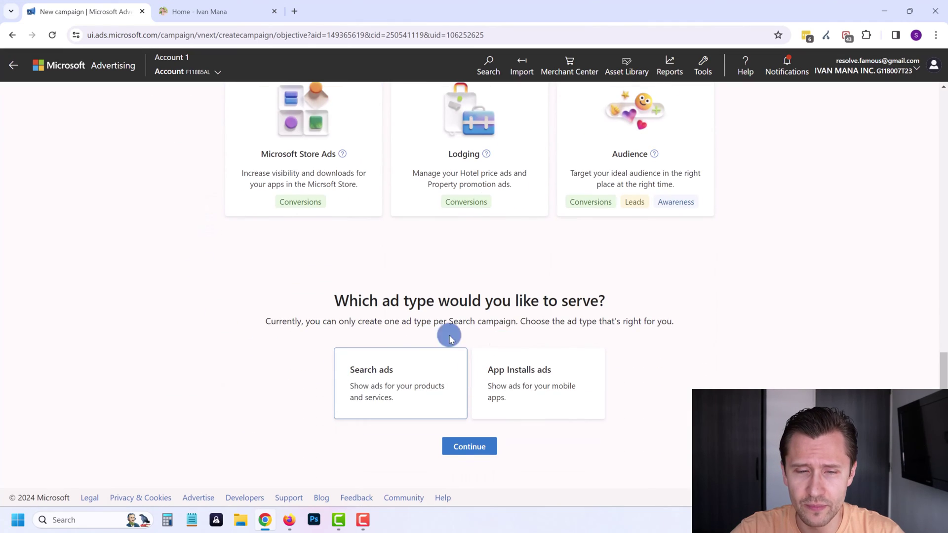
# - Continue with the Search ads type and name the campaign "IVAN MANA website - free guide"
pyautogui.click(454, 446)
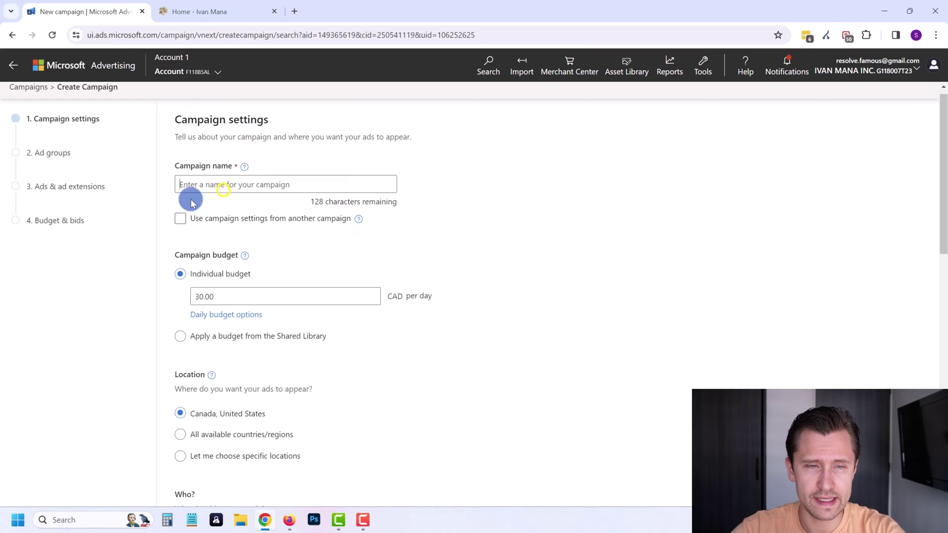
pyautogui.click(219, 196)
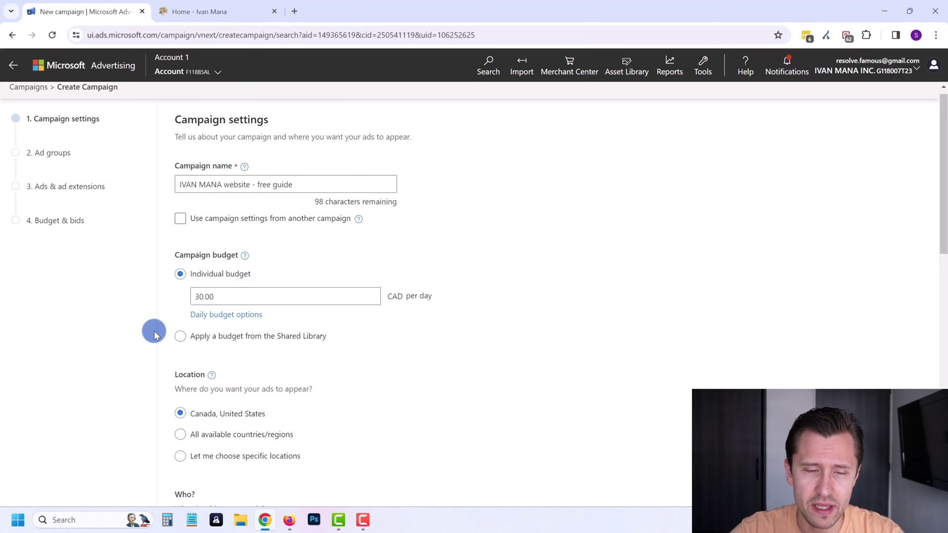
pyautogui.moveTo(237, 296); pyautogui.dragTo(169, 300)
pyautogui.click(73, 339)
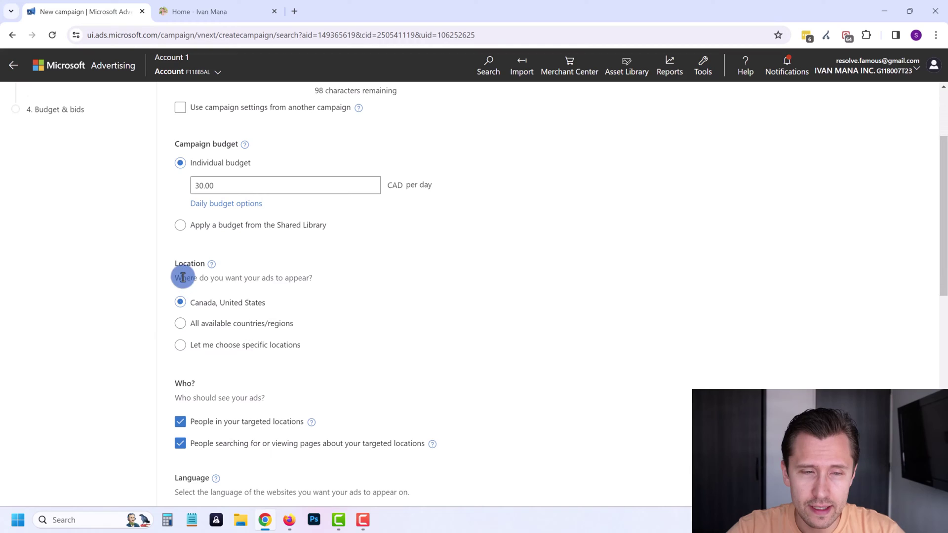
# - Set the campaign's location option to choosing specific locations
pyautogui.moveTo(179, 276); pyautogui.dragTo(279, 287)
pyautogui.click(211, 278)
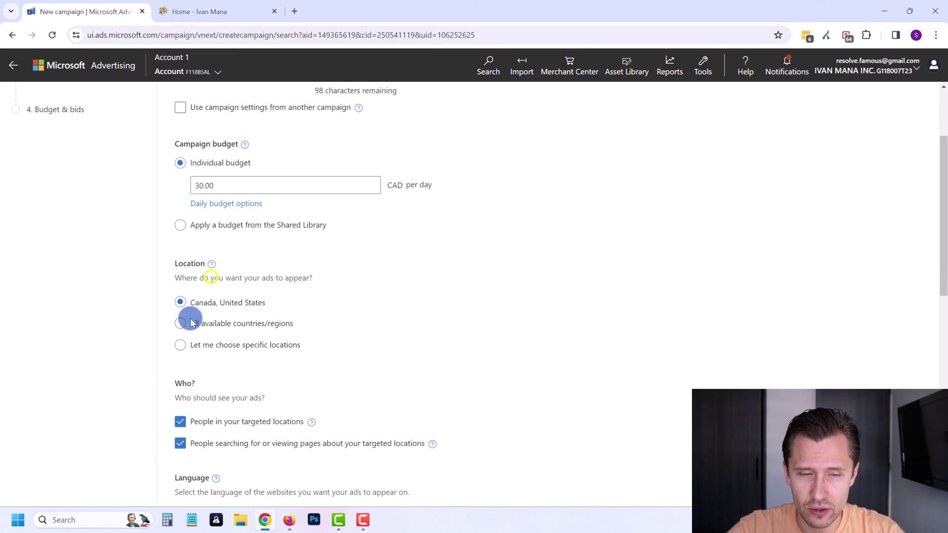
pyautogui.click(179, 345)
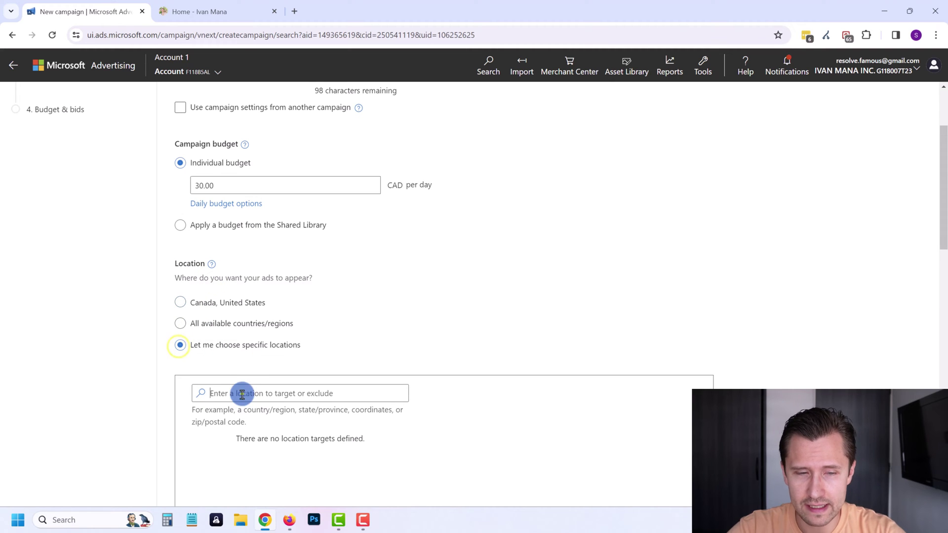
pyautogui.write('america')
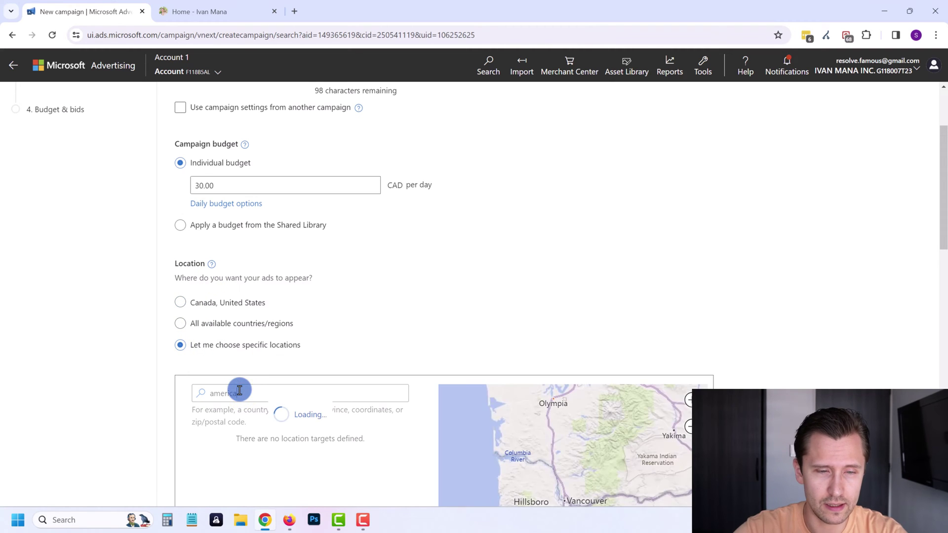
pyautogui.scroll(-1, 239, 389)
pyautogui.scroll(-2, 249, 361)
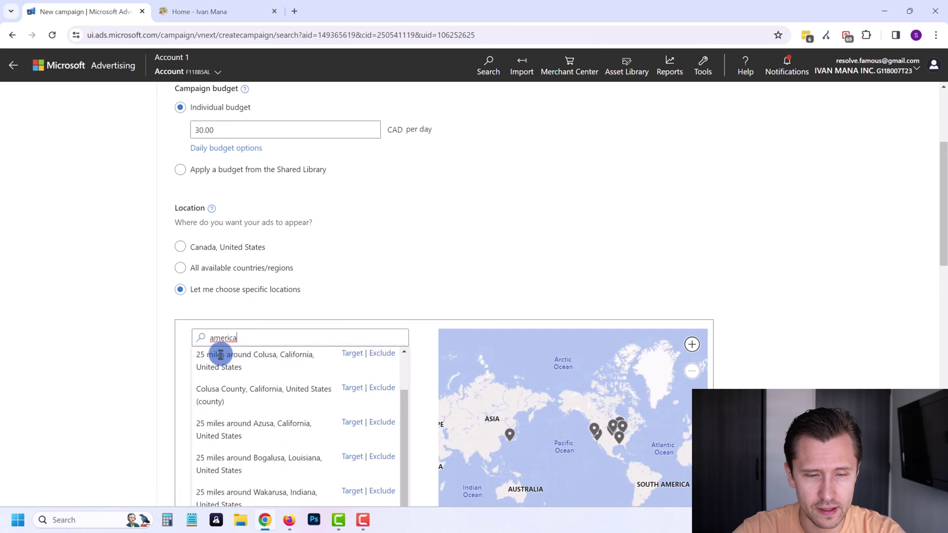
# - Add the countries United States, Canada and Australia as targeted locations for the campaign
pyautogui.moveTo(253, 339); pyautogui.dragTo(168, 340)
pyautogui.write('united states')
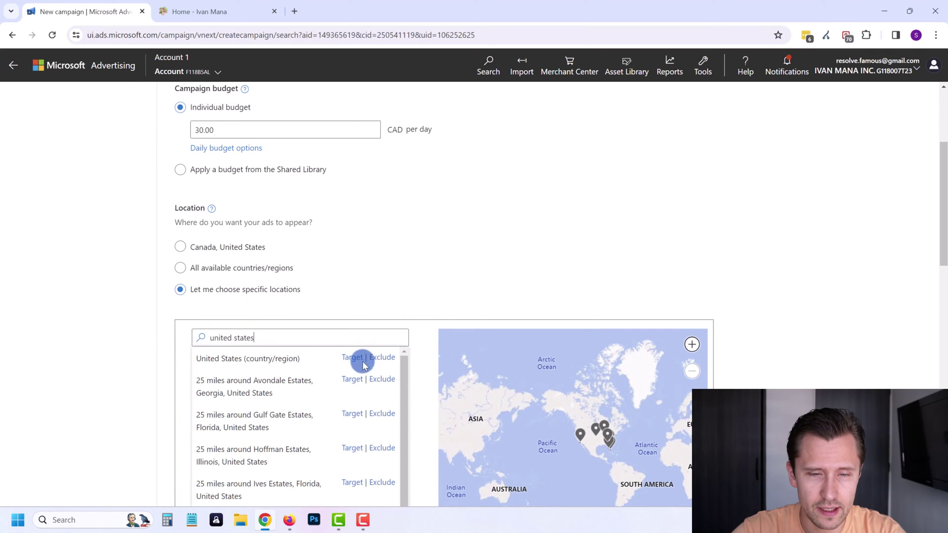
pyautogui.click(361, 361)
pyautogui.click(248, 337)
pyautogui.write('canada')
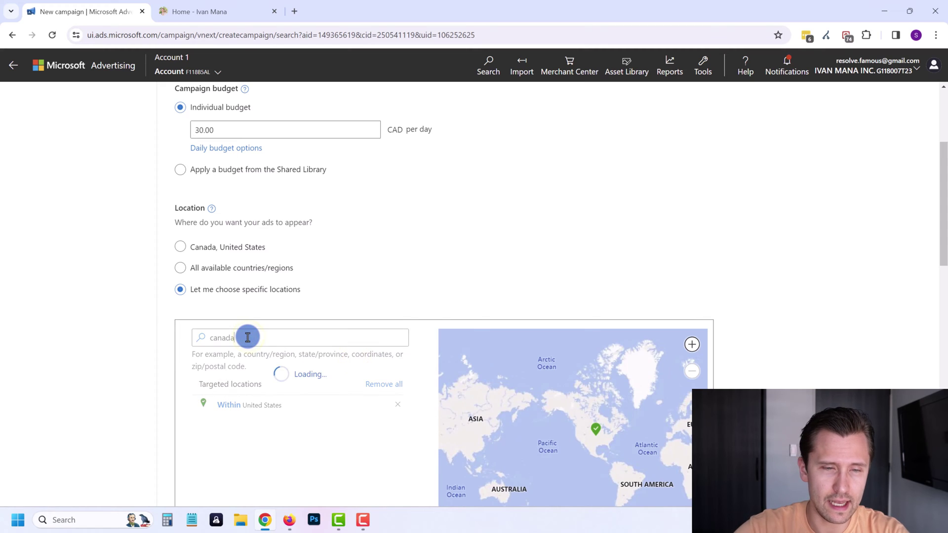
pyautogui.click(361, 355)
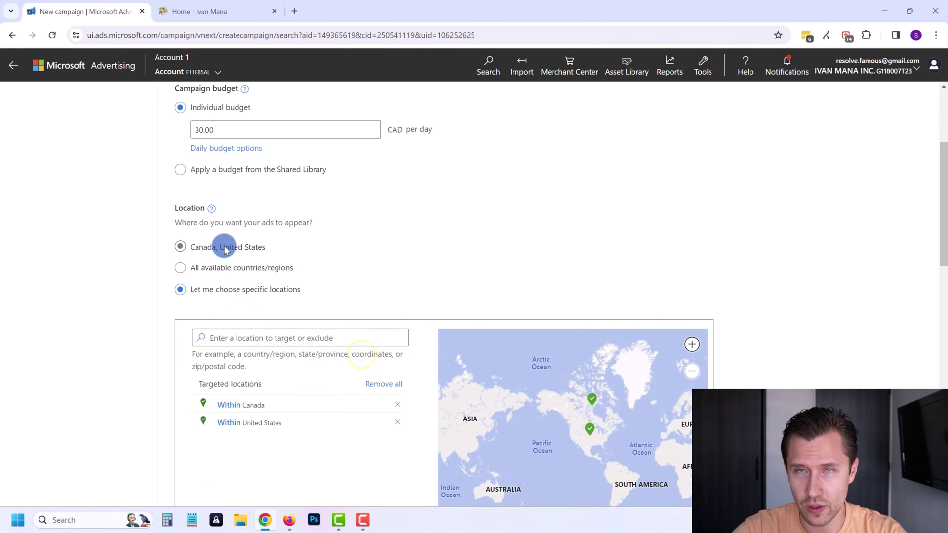
pyautogui.click(280, 338)
pyautogui.write('australia')
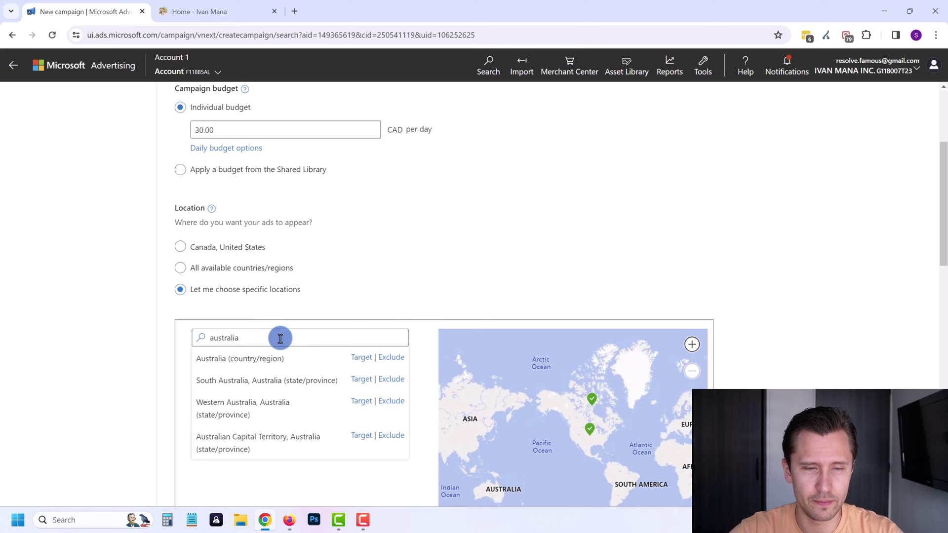
pyautogui.click(358, 356)
# - Show the ads only to people in the targeted locations, excluding people searching for or viewing pages about them
pyautogui.scroll(-6, 152, 336)
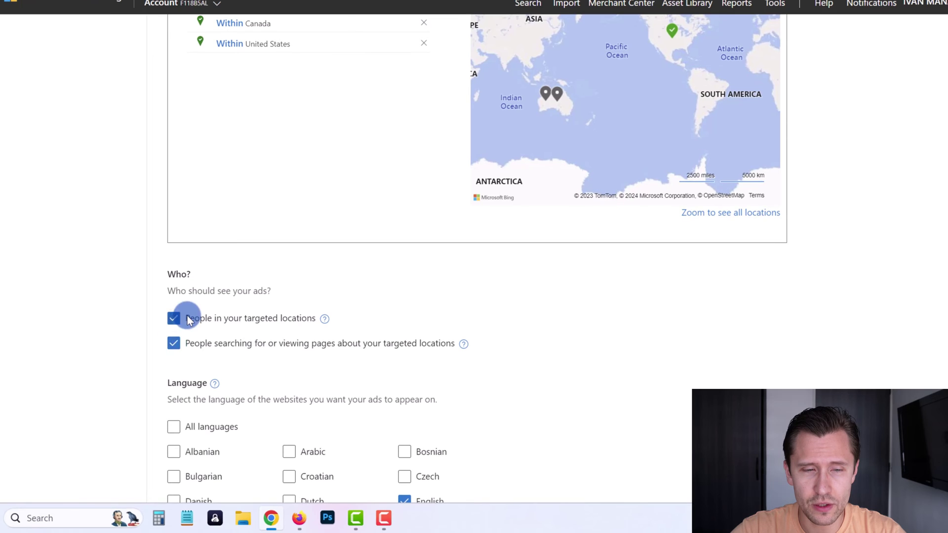
pyautogui.moveTo(195, 317); pyautogui.dragTo(293, 319)
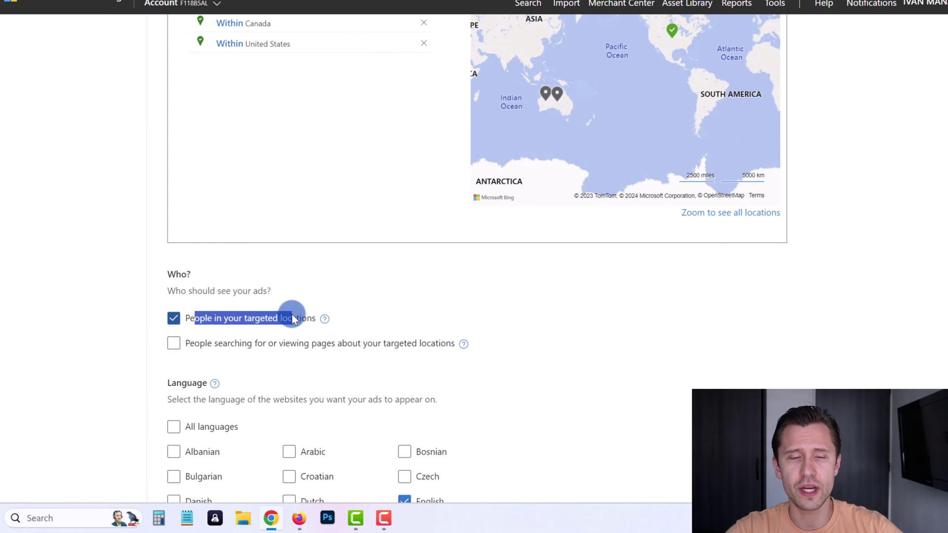
pyautogui.scroll(3, 267, 340)
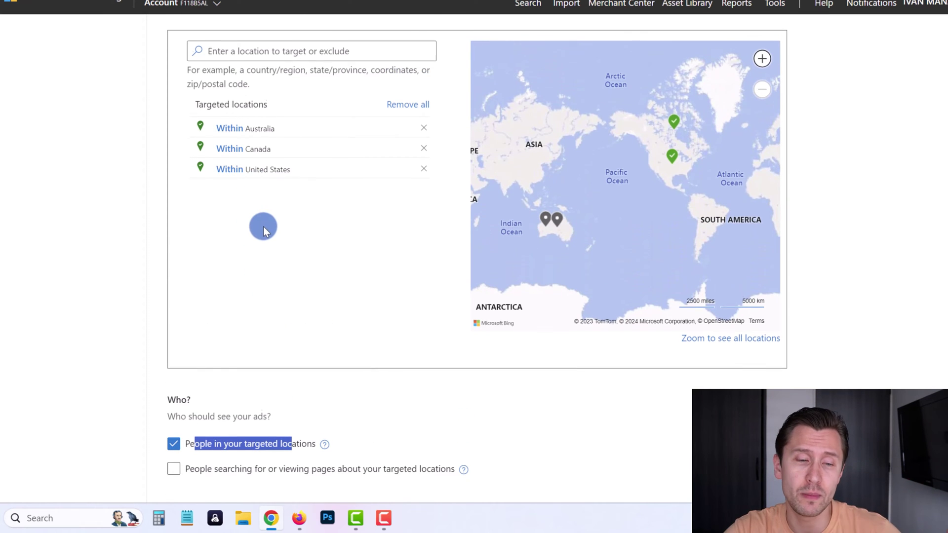
pyautogui.scroll(-1, 262, 226)
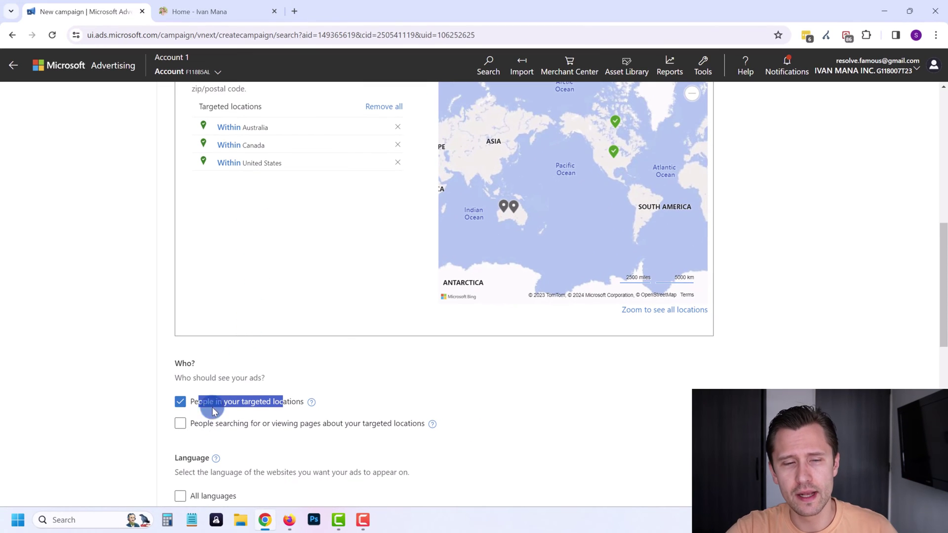
pyautogui.click(187, 421)
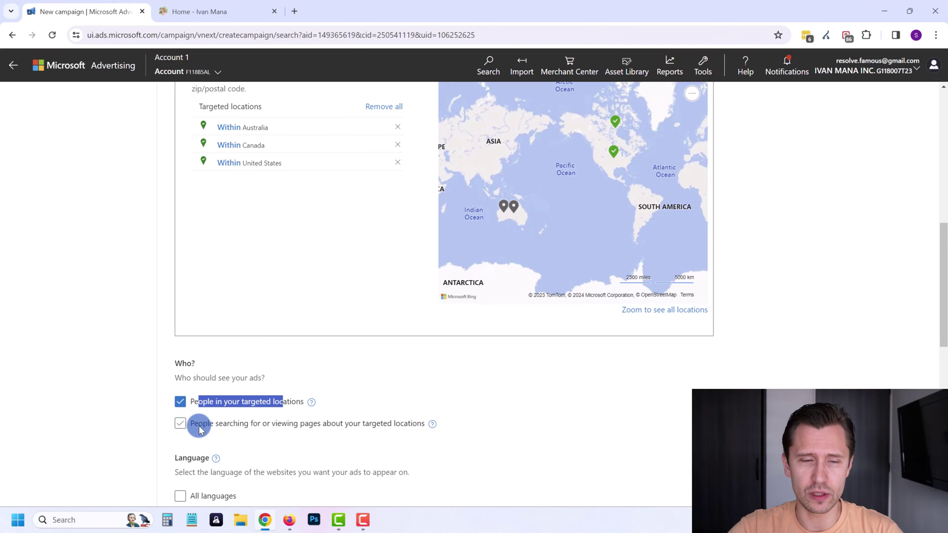
pyautogui.scroll(-3, 197, 424)
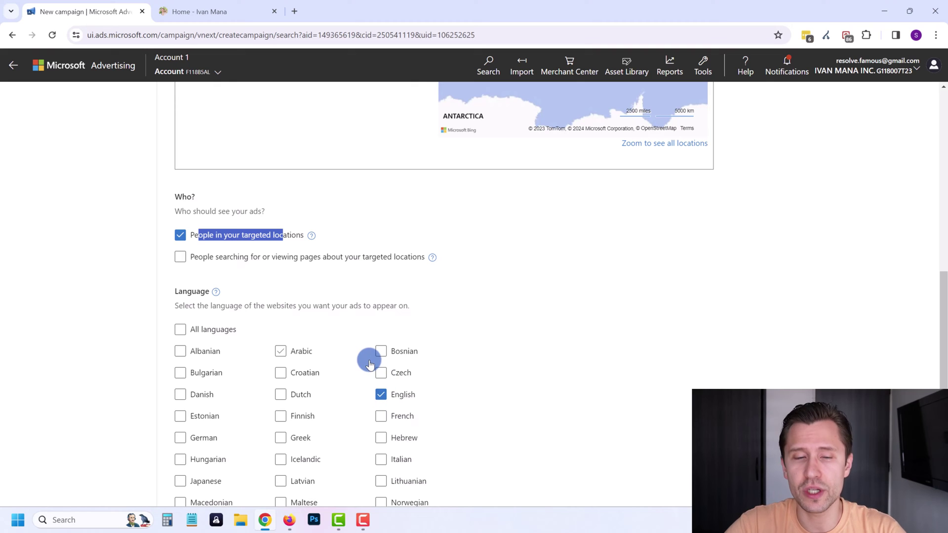
# - Save the campaign settings with only English as the ad language and continue to the ad groups
pyautogui.scroll(-2, 370, 356)
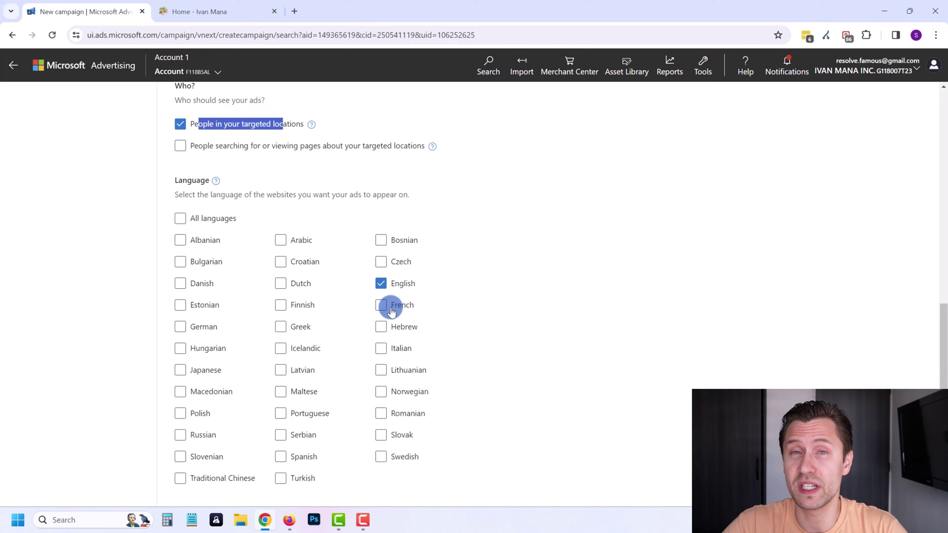
pyautogui.scroll(-4, 381, 281)
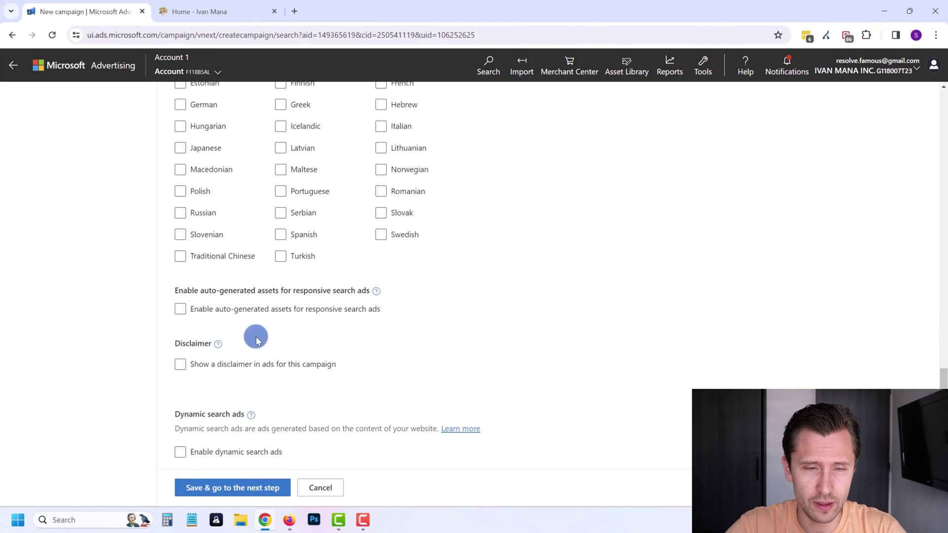
pyautogui.scroll(-1, 276, 361)
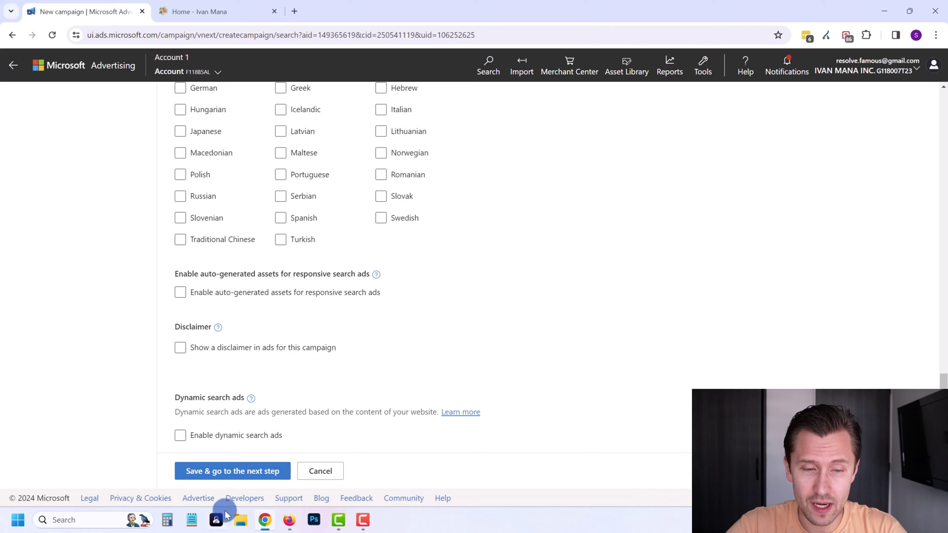
pyautogui.click(231, 472)
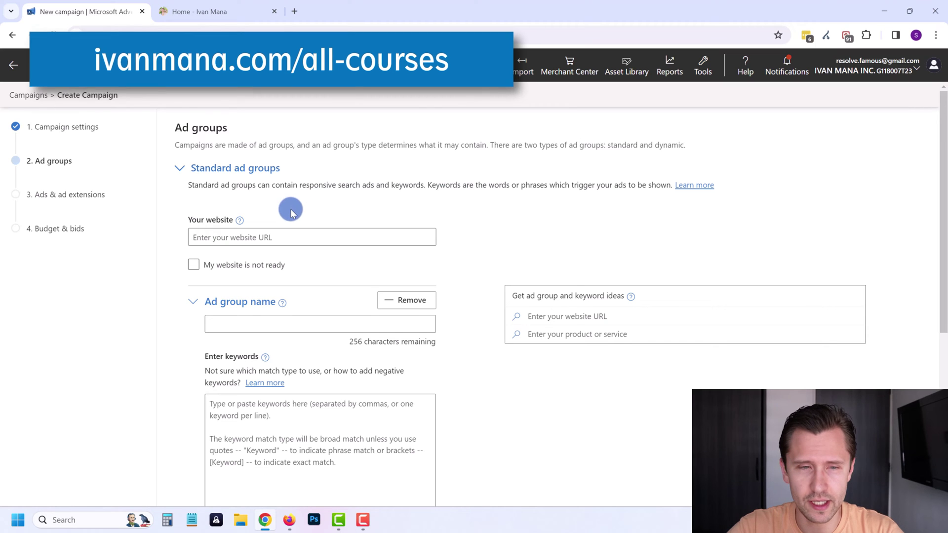
pyautogui.scroll(-3, 184, 365)
pyautogui.scroll(3, 184, 372)
pyautogui.click(236, 236)
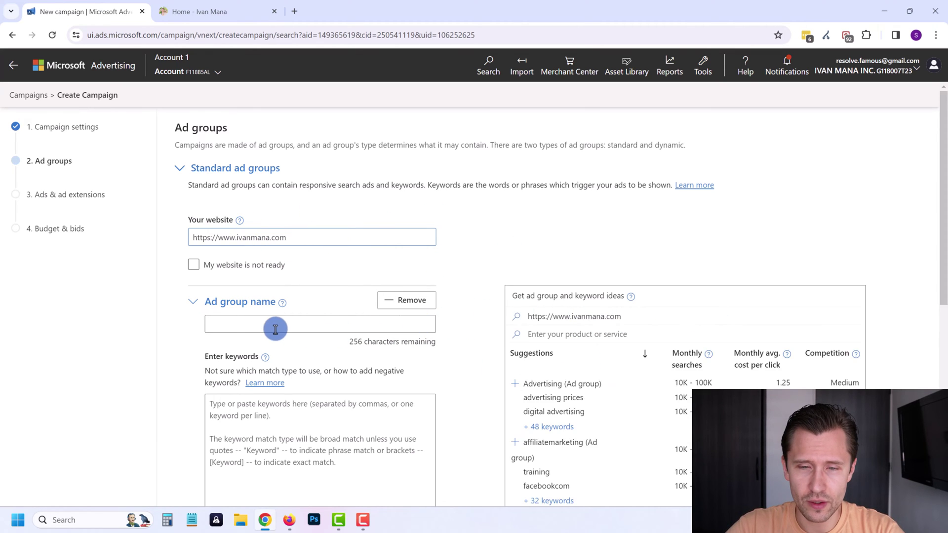
# - Get keyword ideas for the product "affiliate marketing guide" alone, removing the website URL from the ideas search
pyautogui.scroll(-3, 560, 135)
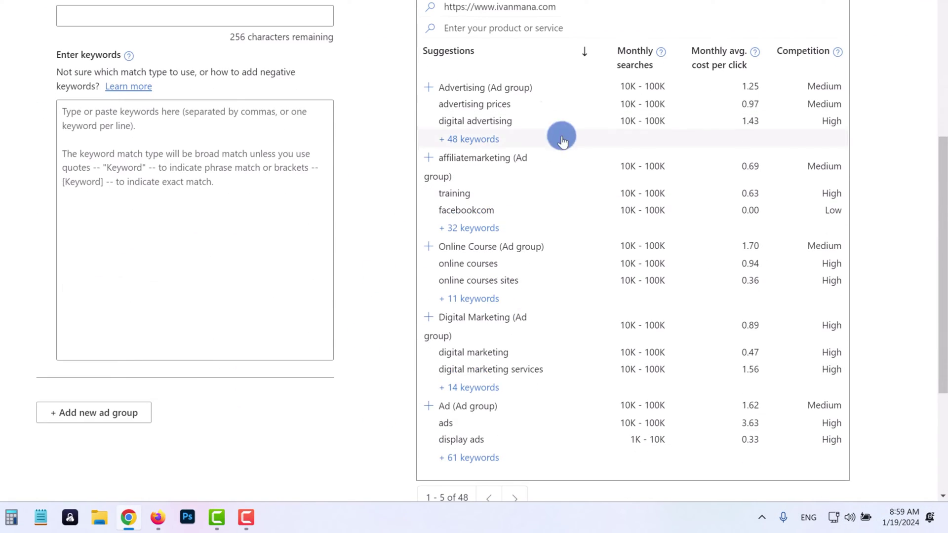
pyautogui.scroll(3, 568, 318)
pyautogui.click(503, 161)
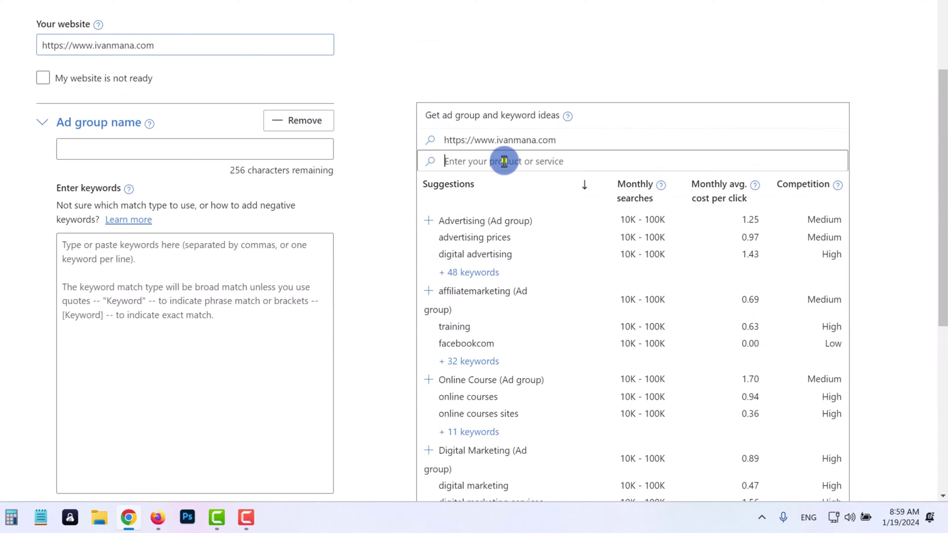
pyautogui.write('aff')
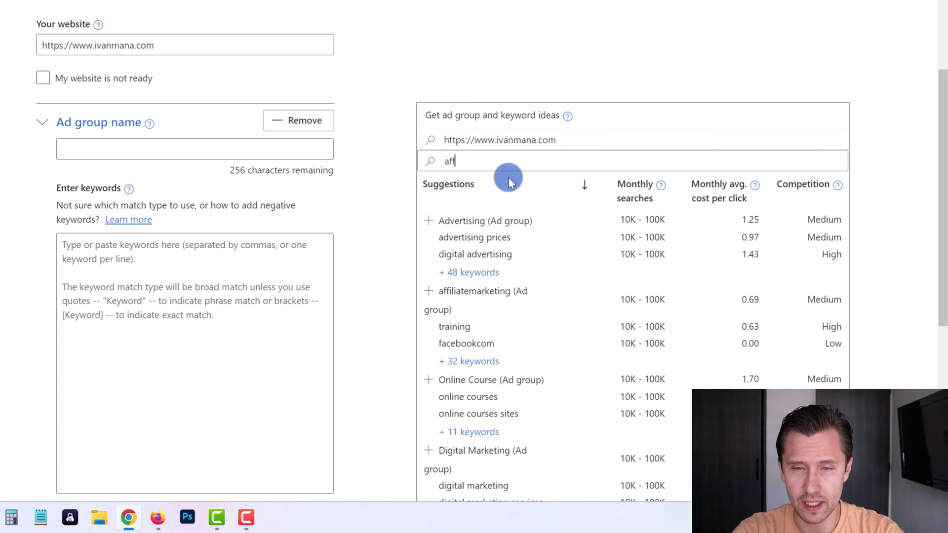
pyautogui.write('iliate marketing guide')
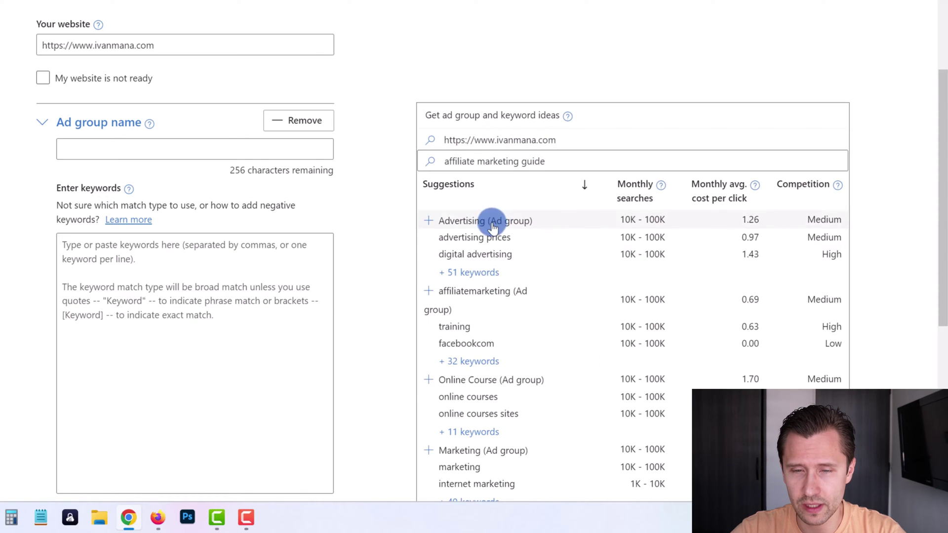
pyautogui.click(544, 141)
pyautogui.tripleClick(544, 141)
pyautogui.press('BackSpace')
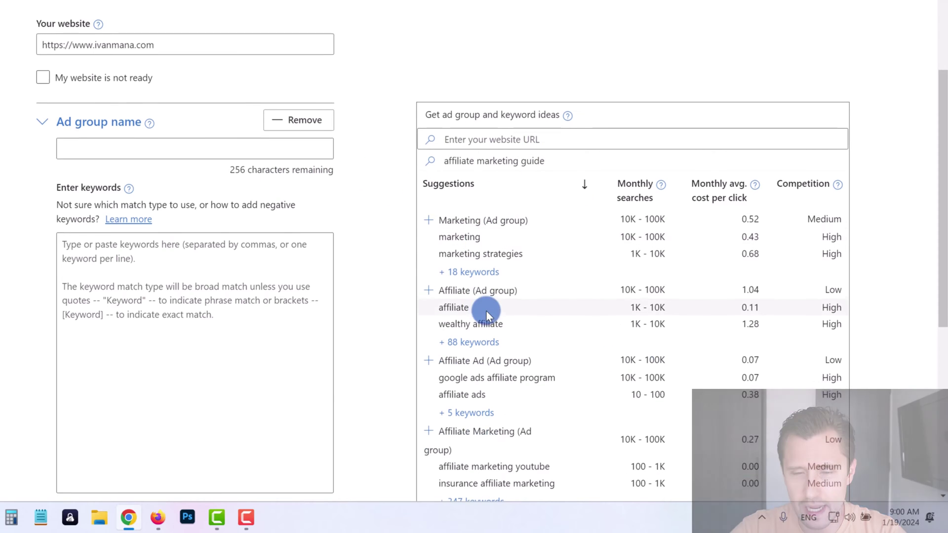
# - Browse the first pages of ad group and keyword suggestions, checking their search volume, cost per click and competition
pyautogui.scroll(-3, 489, 311)
pyautogui.scroll(1, 465, 87)
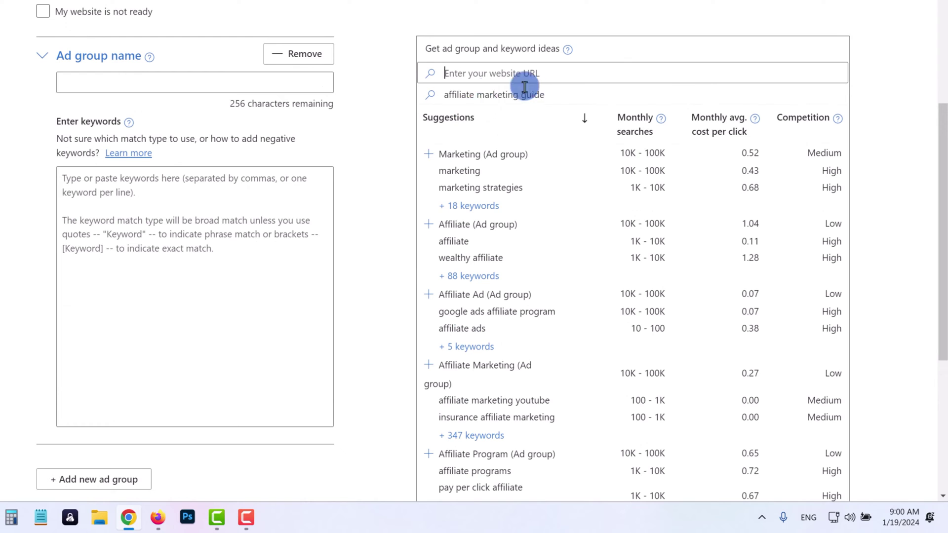
pyautogui.scroll(-2, 461, 222)
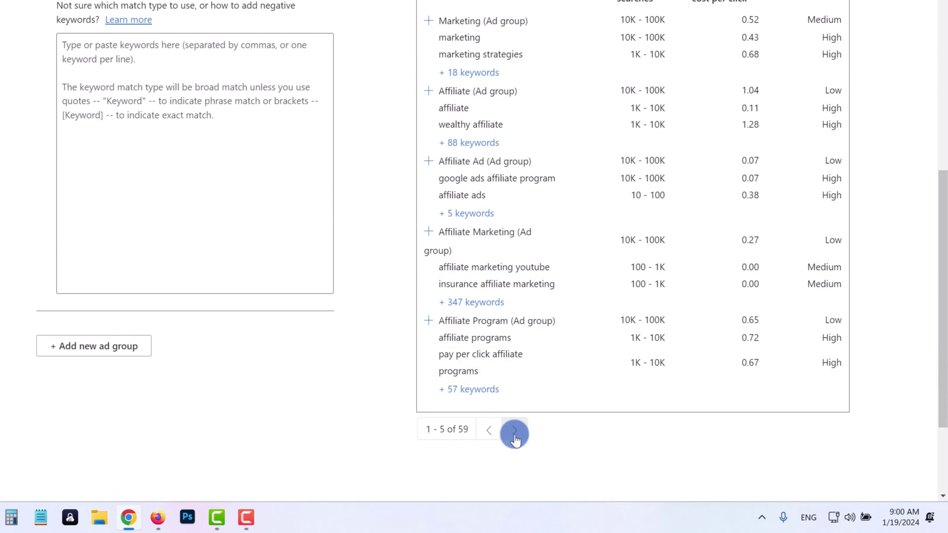
pyautogui.click(514, 433)
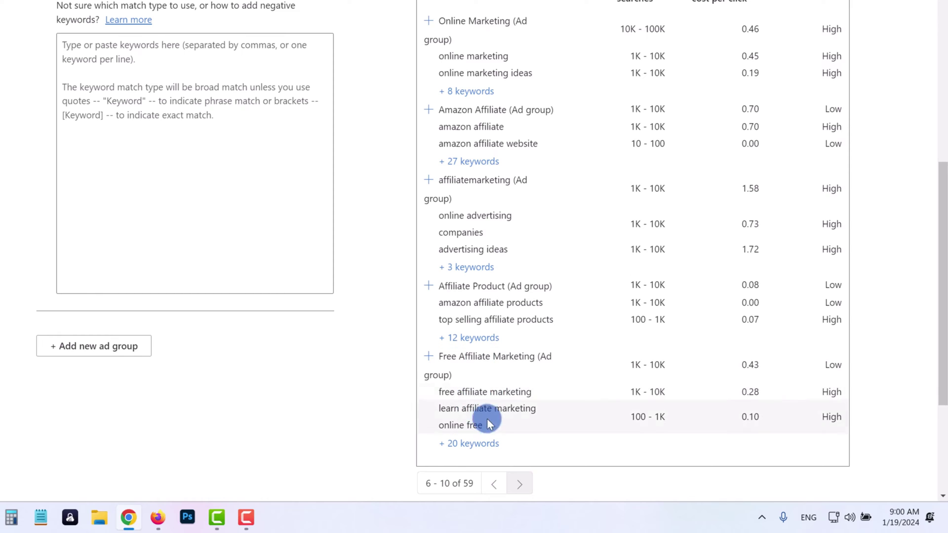
pyautogui.click(523, 480)
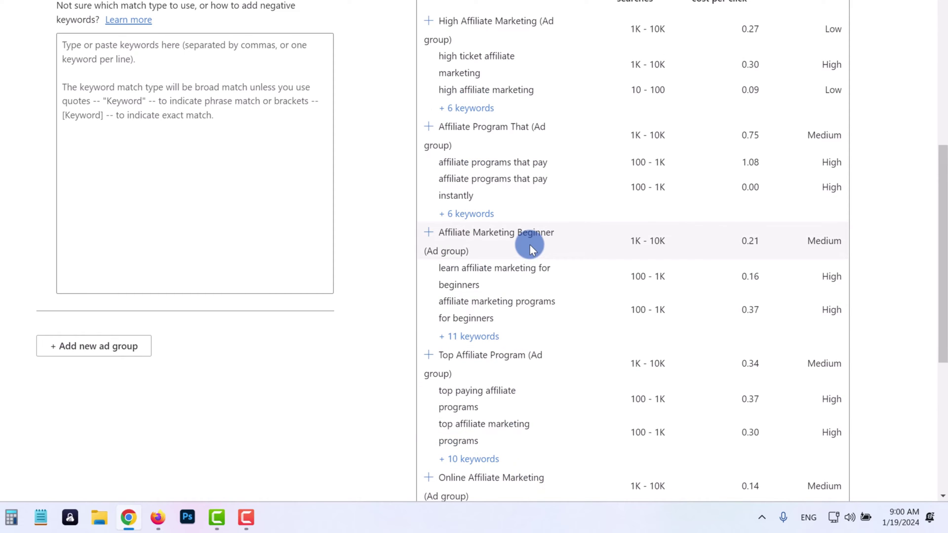
pyautogui.scroll(-3, 526, 470)
pyautogui.click(527, 472)
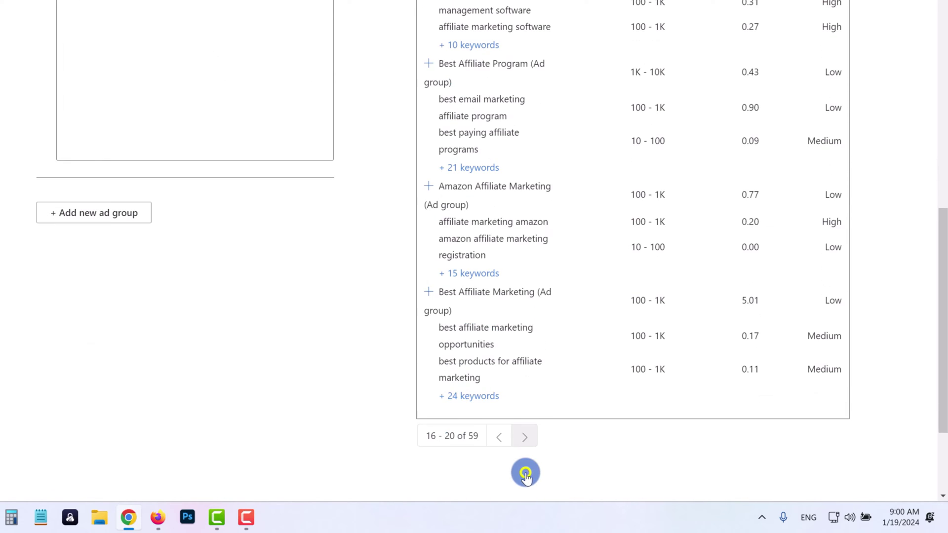
pyautogui.scroll(4, 514, 366)
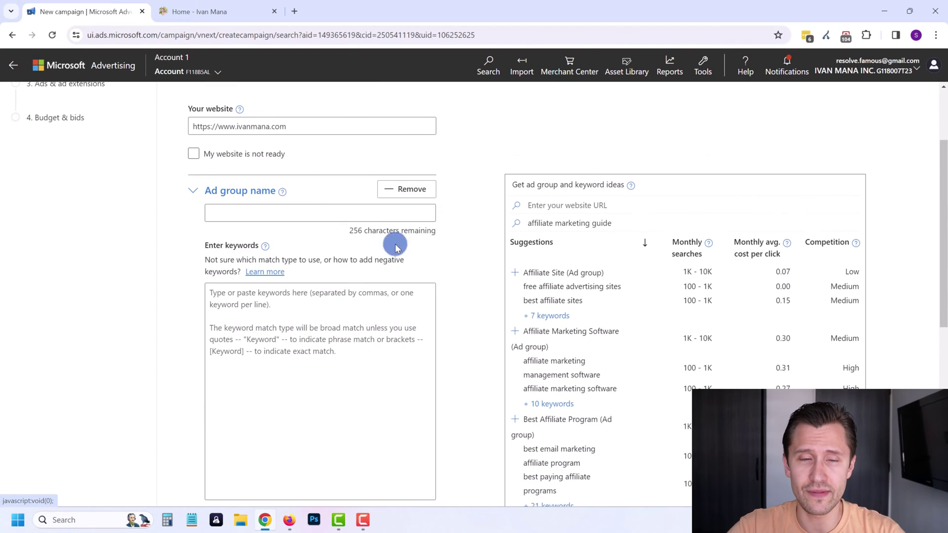
# - Name the first ad group "affiliate marketing guide"
pyautogui.click(264, 214)
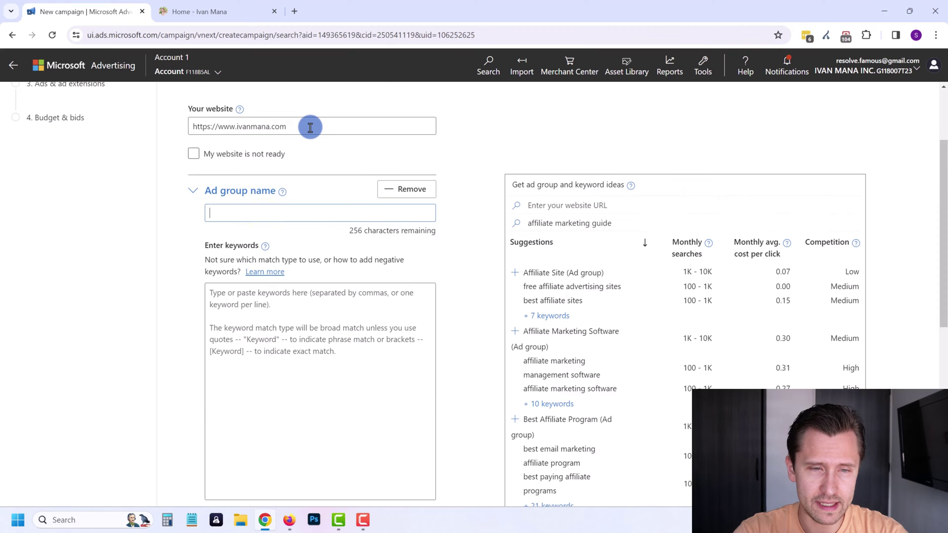
pyautogui.write('affiliate marketing guide')
# - Examine further pages of keyword suggestions for ideas that suit the affiliate marketing guide ad group
pyautogui.scroll(-5, 502, 314)
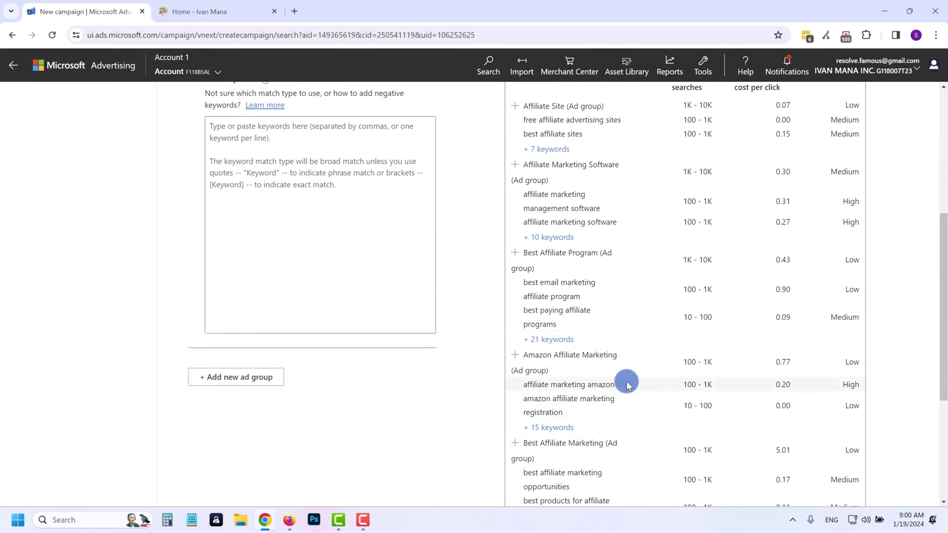
pyautogui.scroll(-1, 623, 441)
pyautogui.click(594, 457)
pyautogui.scroll(3, 590, 378)
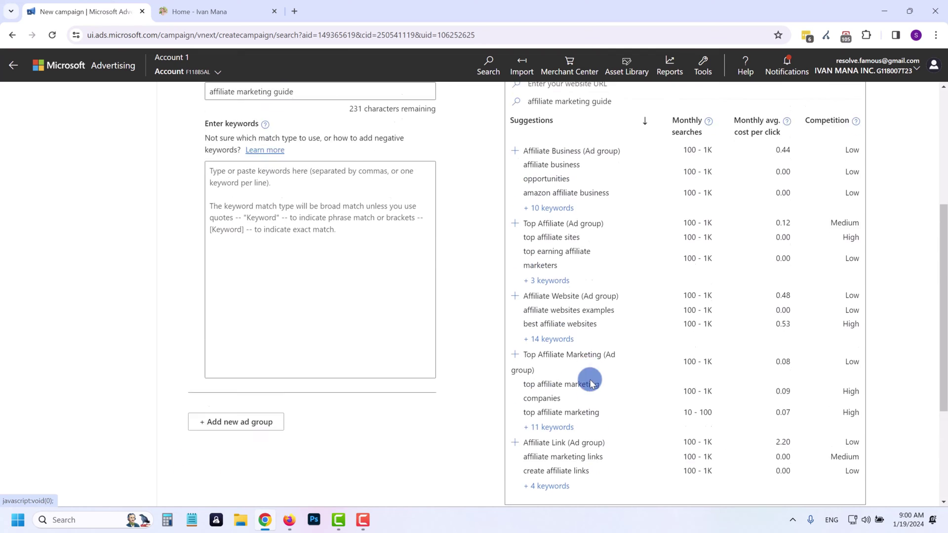
pyautogui.scroll(-2, 590, 379)
pyautogui.click(596, 415)
pyautogui.click(594, 475)
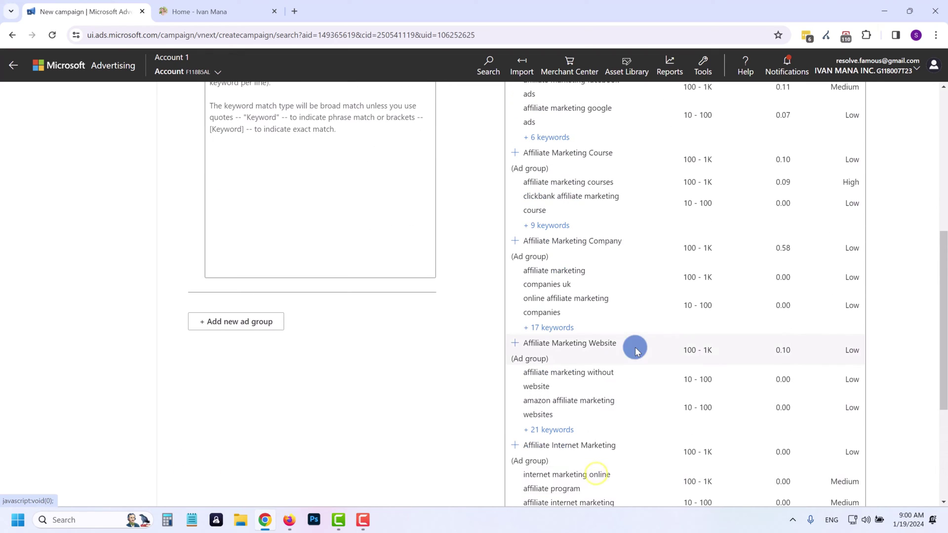
pyautogui.scroll(-2, 601, 434)
pyautogui.click(601, 434)
pyautogui.scroll(6, 592, 407)
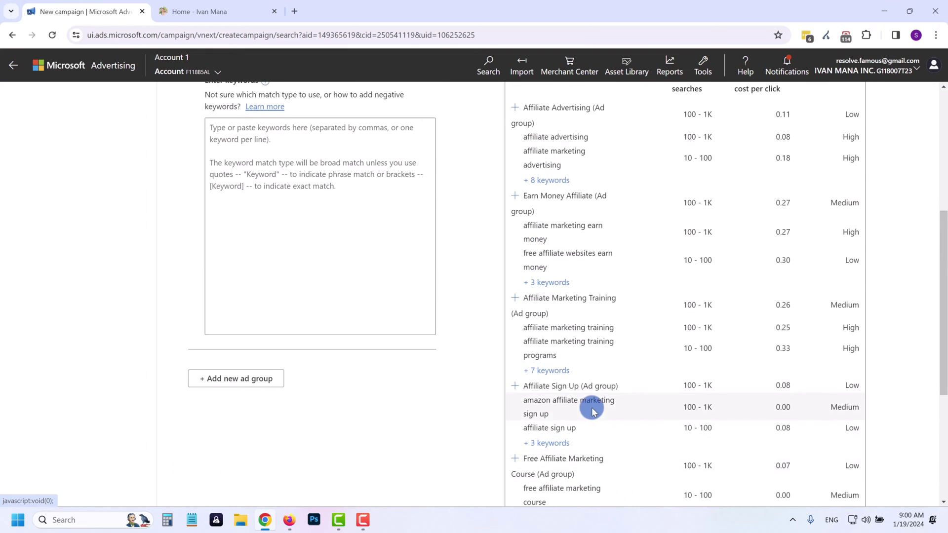
# - Enter the ad group's keywords one per line: free affiliate marketing guide, plus affiliate marketing training, tutorial, tips, free guide and ebook
pyautogui.write('free affiliate marketing guide')
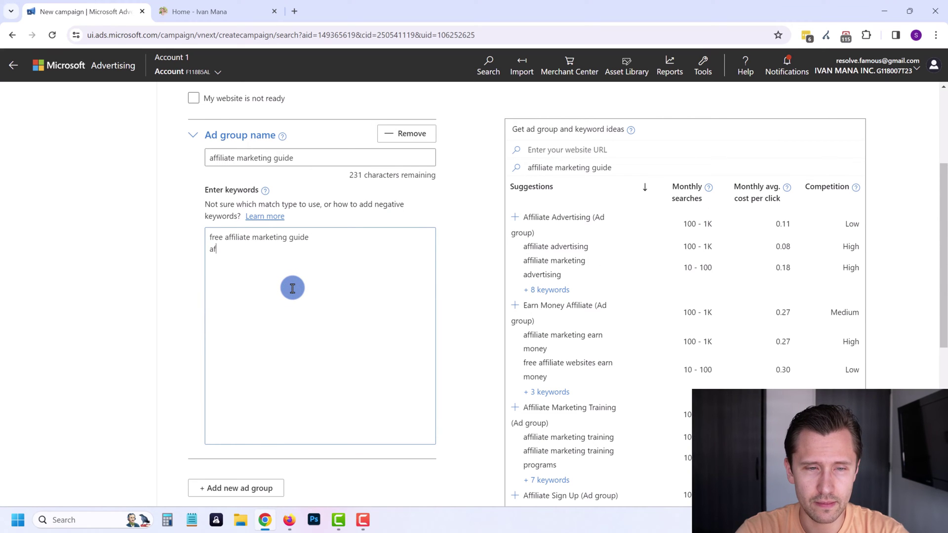
pyautogui.write('ate marketing trainin')
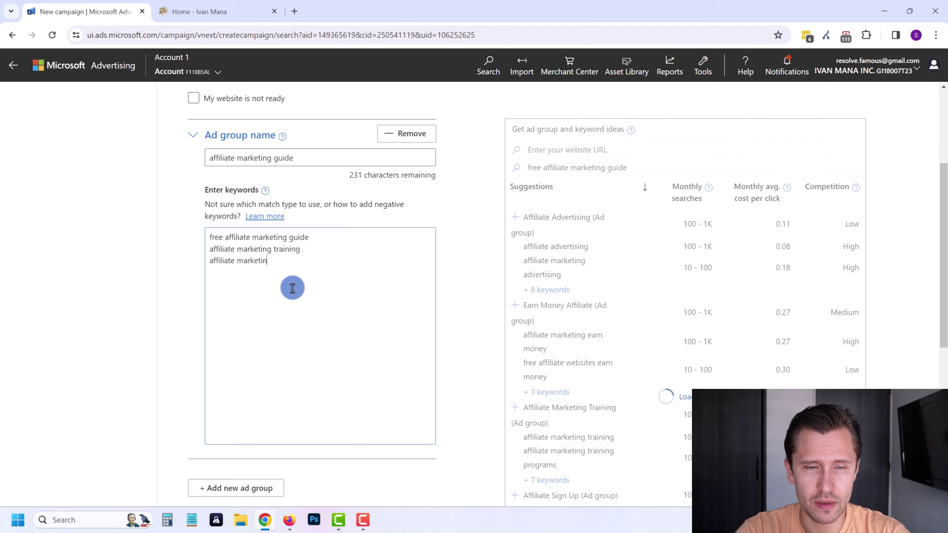
pyautogui.write('g tutorial')
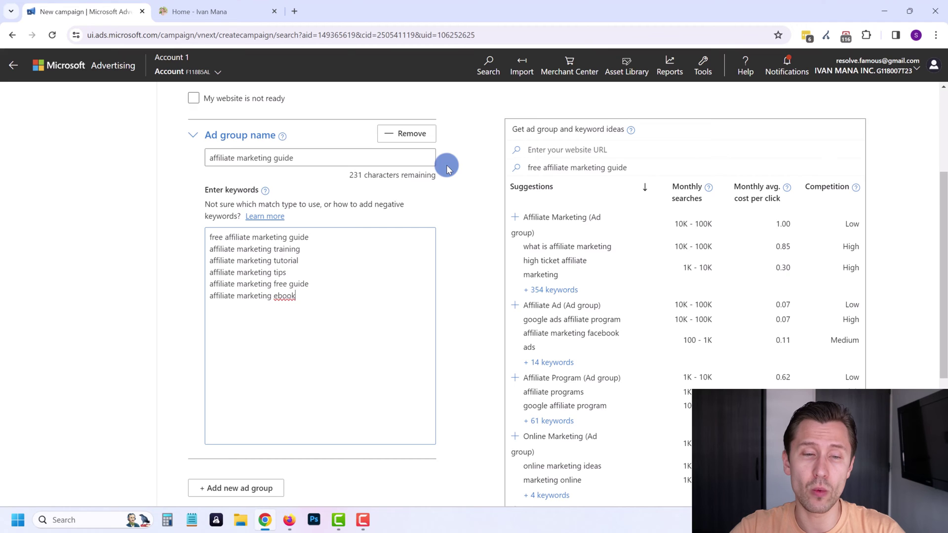
pyautogui.moveTo(301, 298); pyautogui.dragTo(186, 218)
pyautogui.click(299, 265)
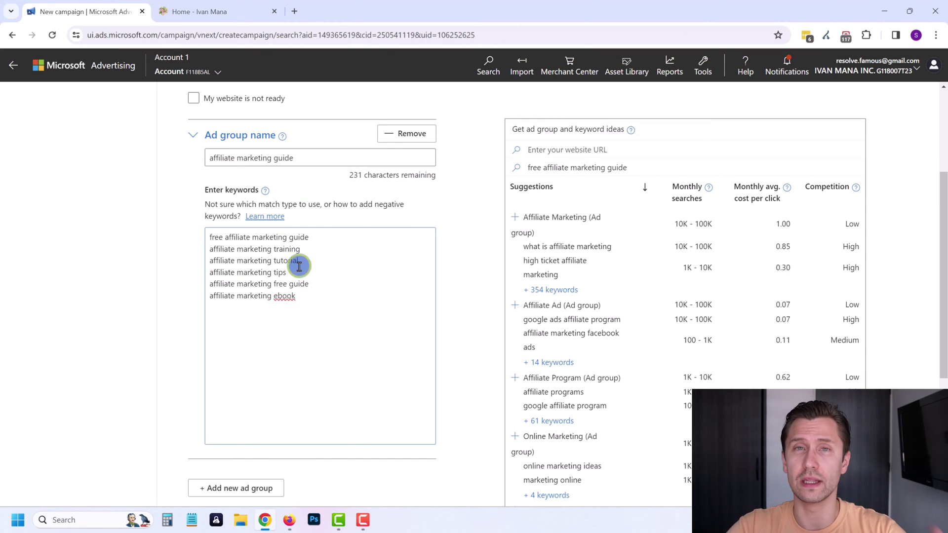
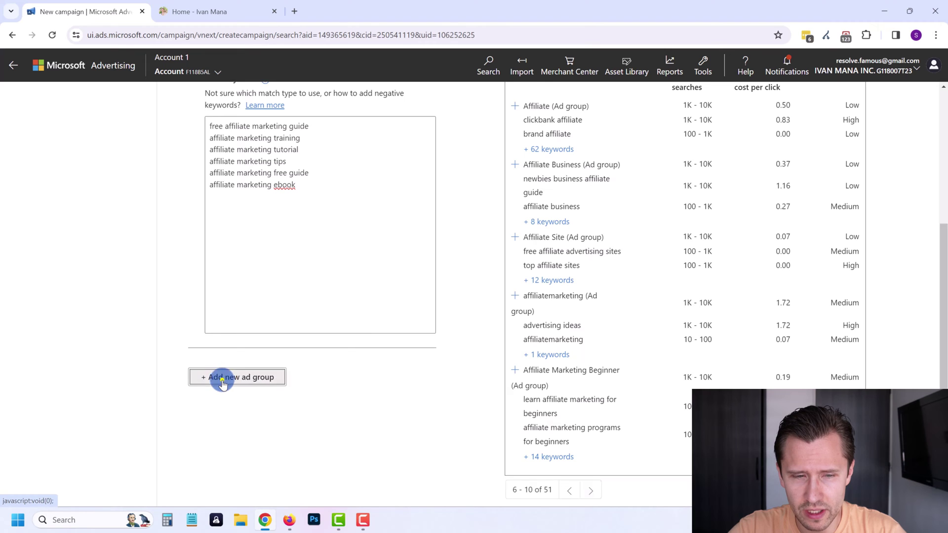
# - Add a second ad group named "learn affiliate marketing for beginners" and fill it with the suggested Affiliate Marketing Beginner keywords
pyautogui.click(280, 116)
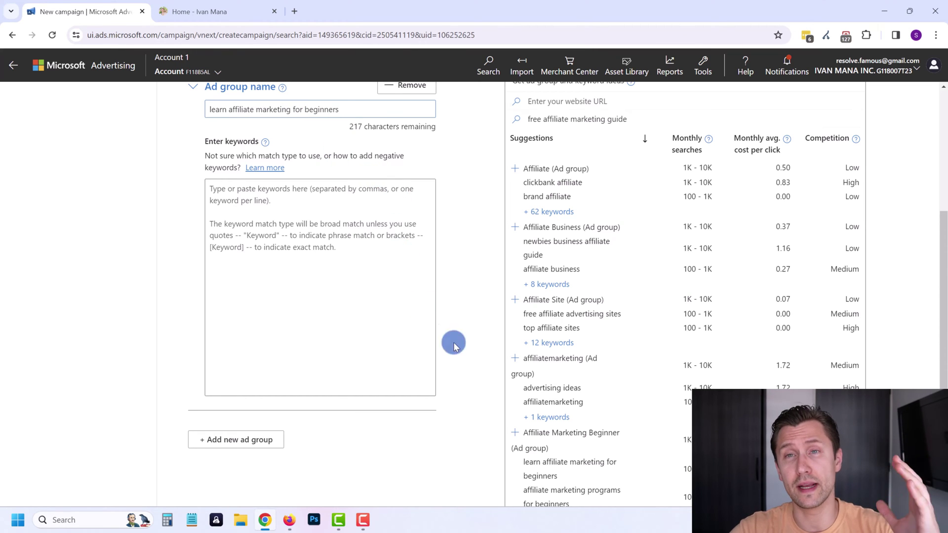
pyautogui.scroll(-3, 494, 375)
pyautogui.click(515, 322)
pyautogui.scroll(3, 366, 300)
# - Review the keyword list of the beginners ad group for terms that are relevant to the offer
pyautogui.moveTo(276, 282); pyautogui.dragTo(236, 199)
pyautogui.click(269, 280)
pyautogui.click(312, 357)
pyautogui.moveTo(312, 358); pyautogui.dragTo(220, 186)
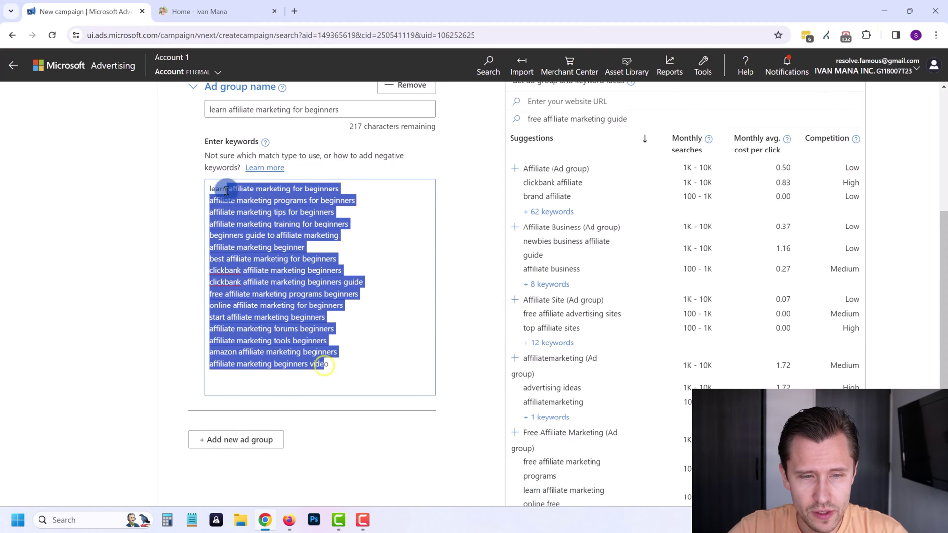
pyautogui.click(291, 316)
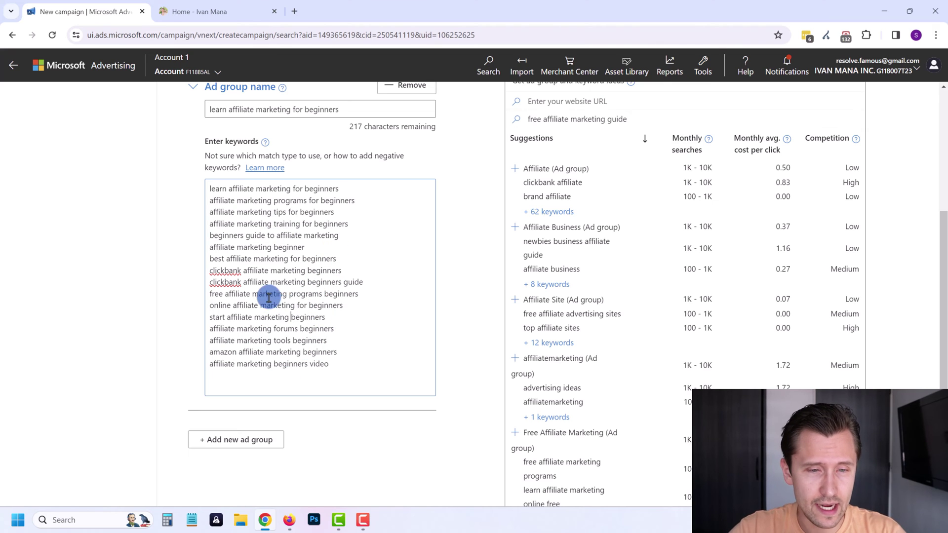
pyautogui.moveTo(346, 352)
pyautogui.mouseDown()
pyautogui.moveTo(213, 351)
pyautogui.moveTo(337, 354)
pyautogui.mouseUp()
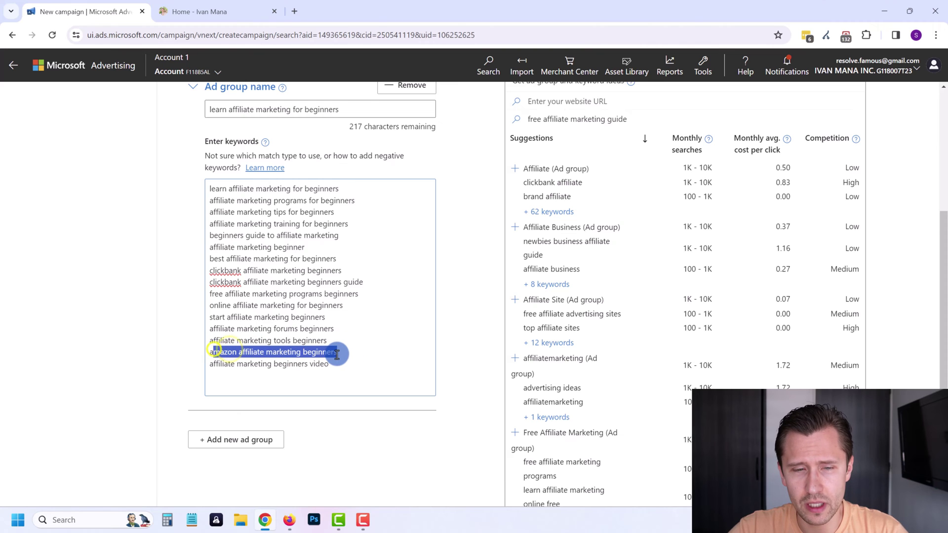
# - Expand each of the two ad groups in turn to compare their keywords, leaving both collapsed
pyautogui.scroll(5, 316, 350)
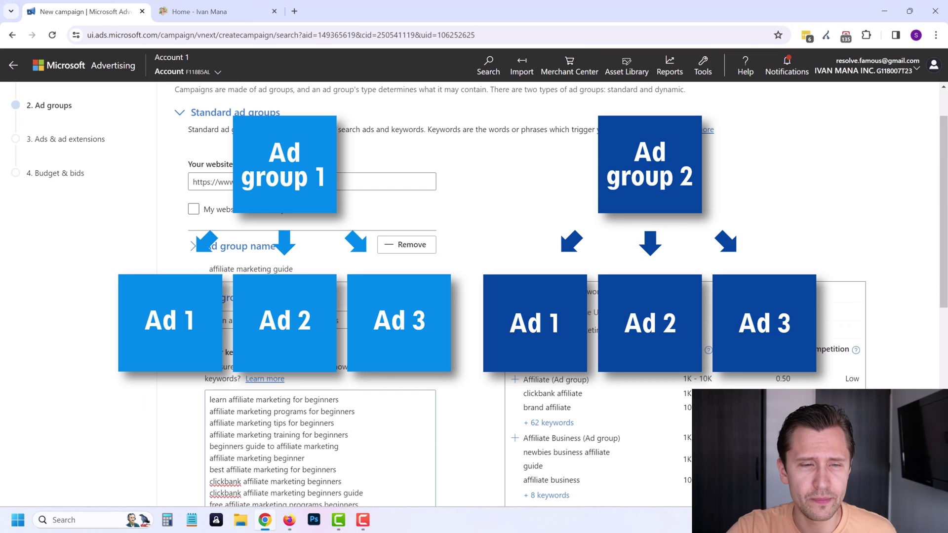
pyautogui.click(206, 247)
pyautogui.click(206, 246)
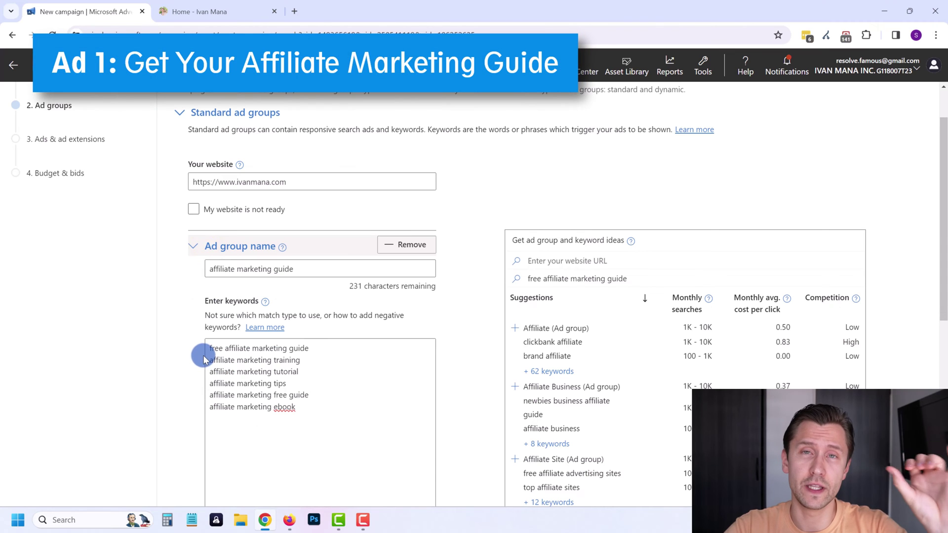
pyautogui.click(214, 245)
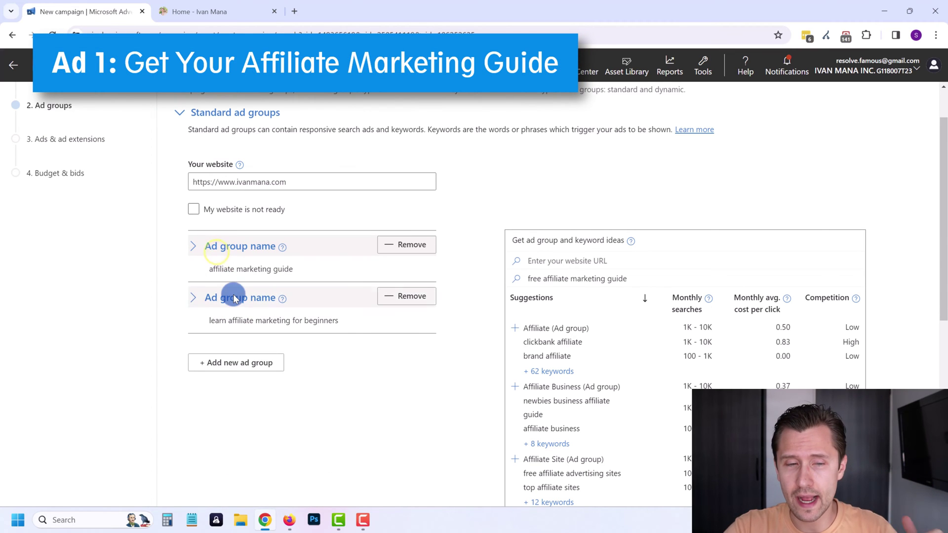
pyautogui.click(232, 296)
pyautogui.scroll(-2, 239, 342)
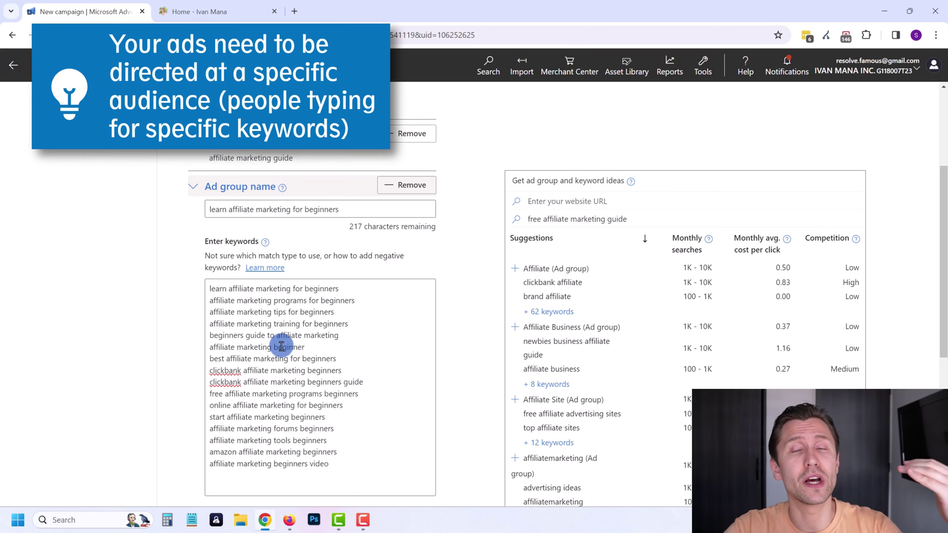
pyautogui.click(258, 186)
pyautogui.scroll(3, 256, 324)
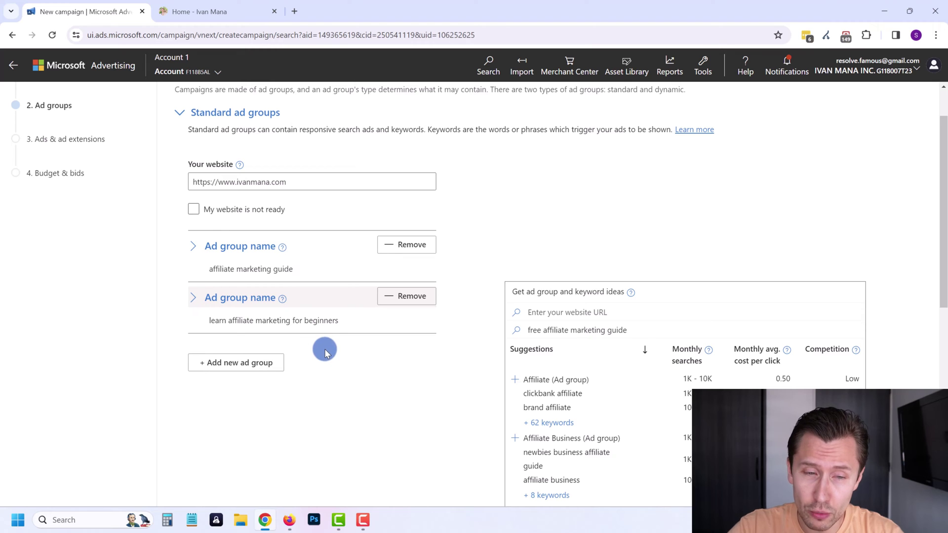
# - In the affiliate marketing guide ad group, make the first keyword exact match as [free affiliate marketing guide], followed by a blank line
pyautogui.scroll(1, 275, 393)
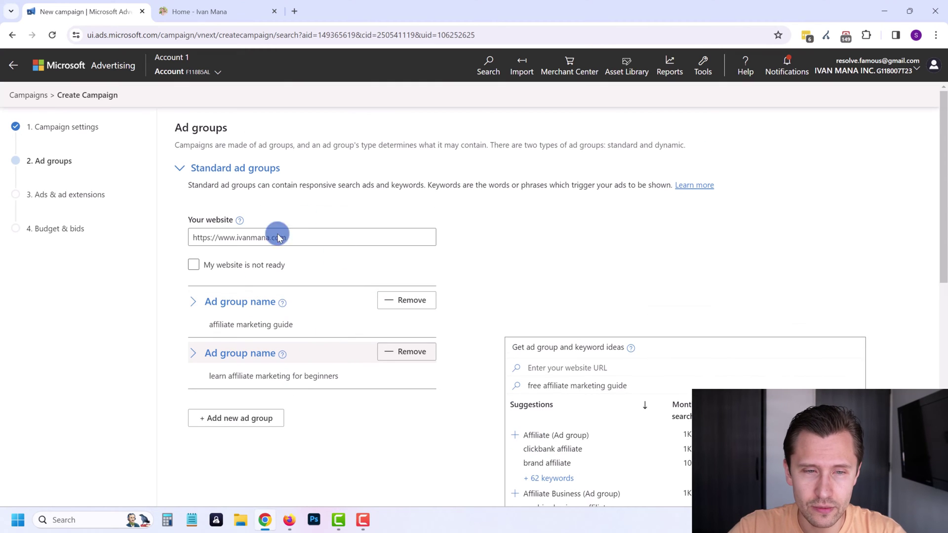
pyautogui.click(241, 298)
pyautogui.scroll(-5, 279, 377)
pyautogui.scroll(2, 315, 223)
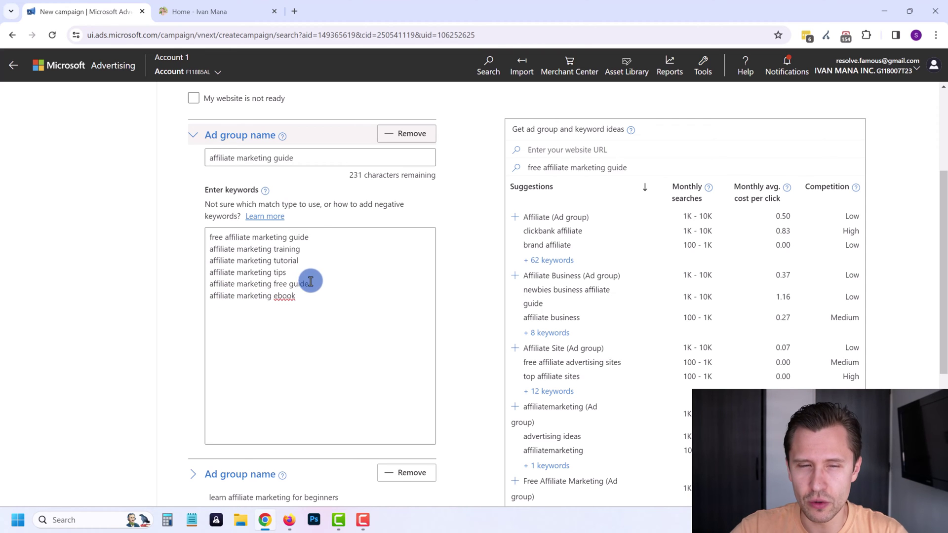
pyautogui.click(317, 239)
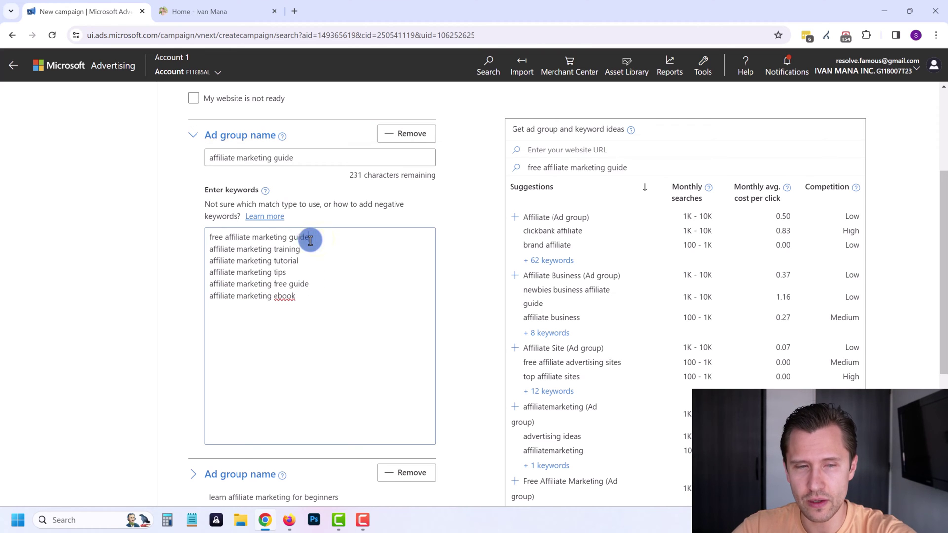
pyautogui.press('Return')
pyautogui.click(210, 237)
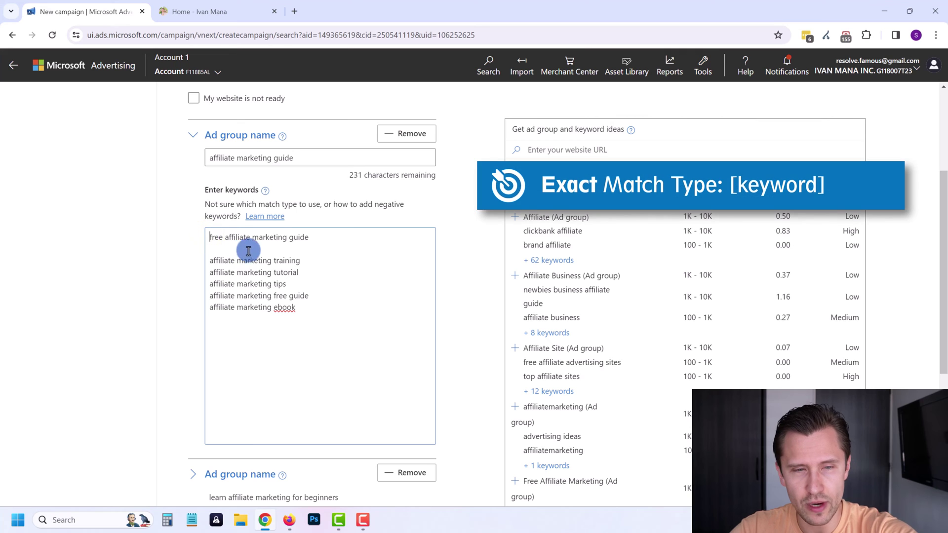
pyautogui.write('[')
pyautogui.write(']')
# - Make the second keyword phrase match as "affiliate marketing training", and separate the broad match keyword affiliate marketing tutorial with blank lines
pyautogui.write('"')
pyautogui.click(211, 260)
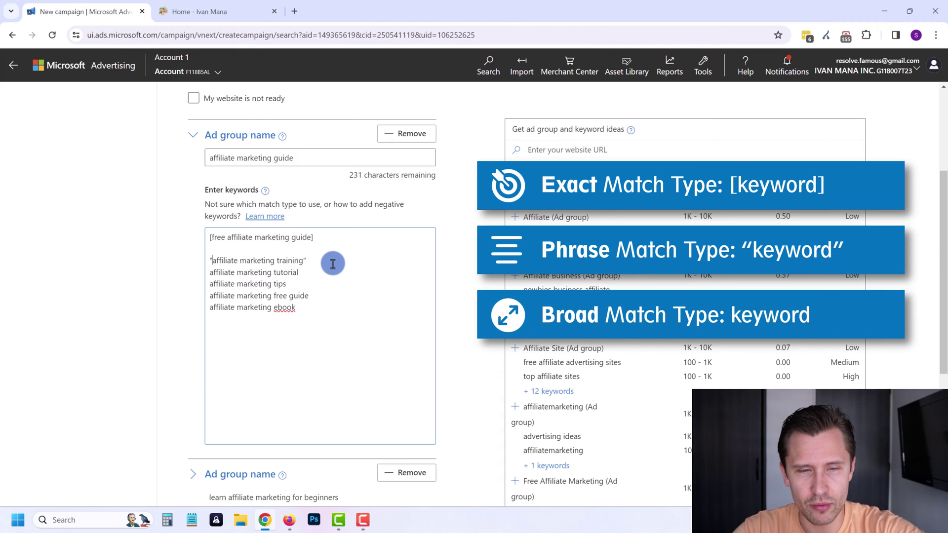
pyautogui.press('Return')
pyautogui.click(305, 283)
pyautogui.press('Return')
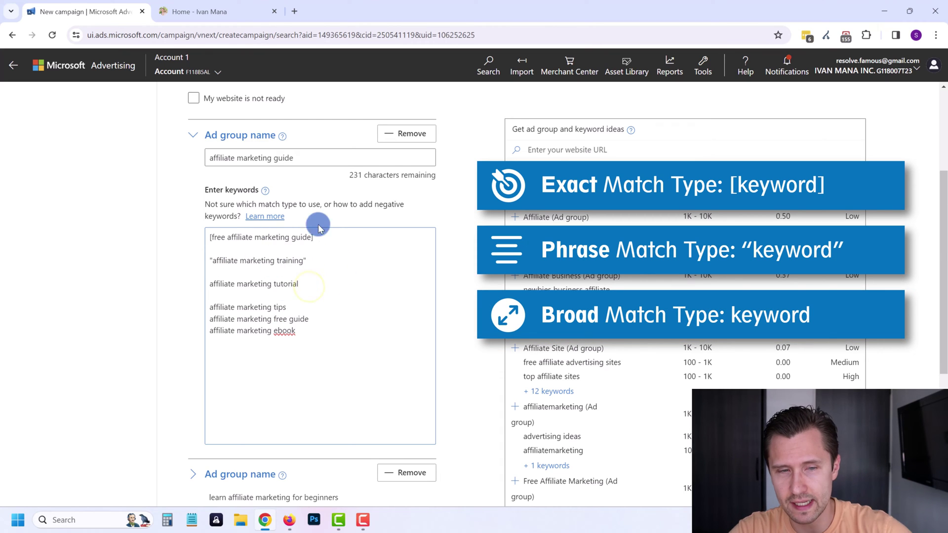
# - Examine the exact, phrase and broad match notations on the first three keywords and compare how they differ
pyautogui.moveTo(325, 236); pyautogui.dragTo(213, 239)
pyautogui.click(232, 239)
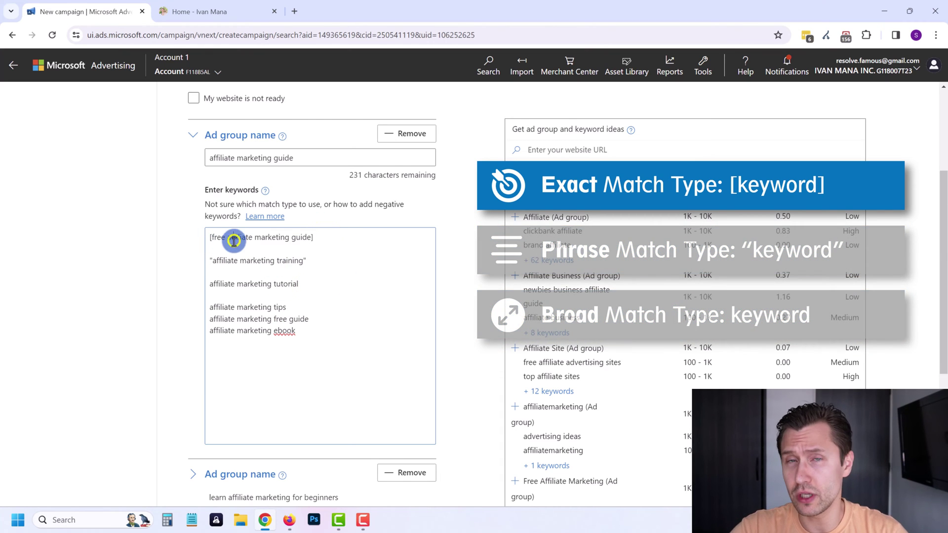
pyautogui.tripleClick(207, 237)
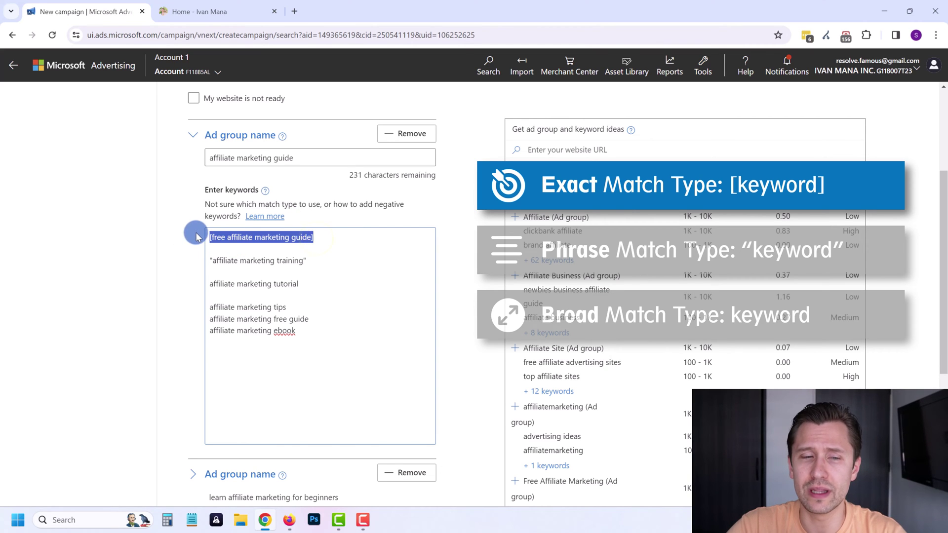
pyautogui.click(231, 240)
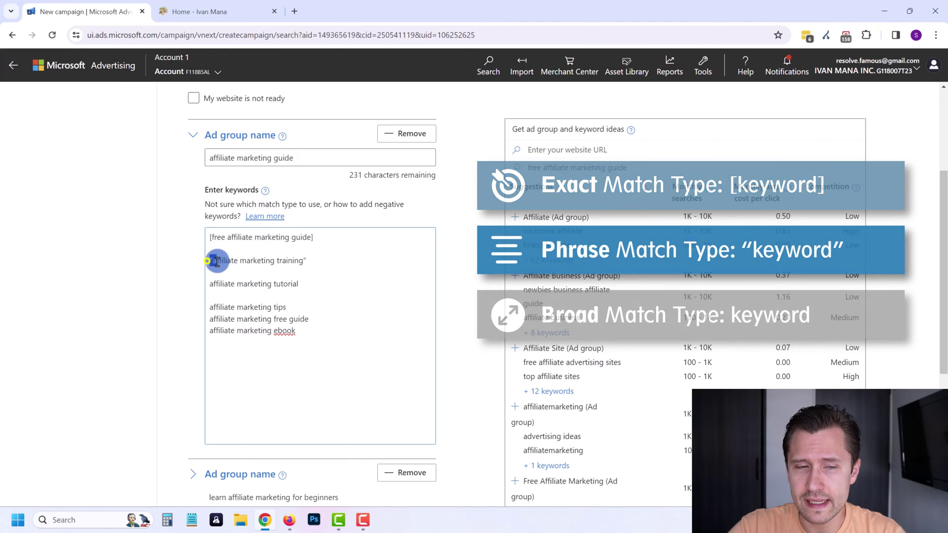
pyautogui.moveTo(207, 261); pyautogui.dragTo(307, 267)
pyautogui.click(258, 254)
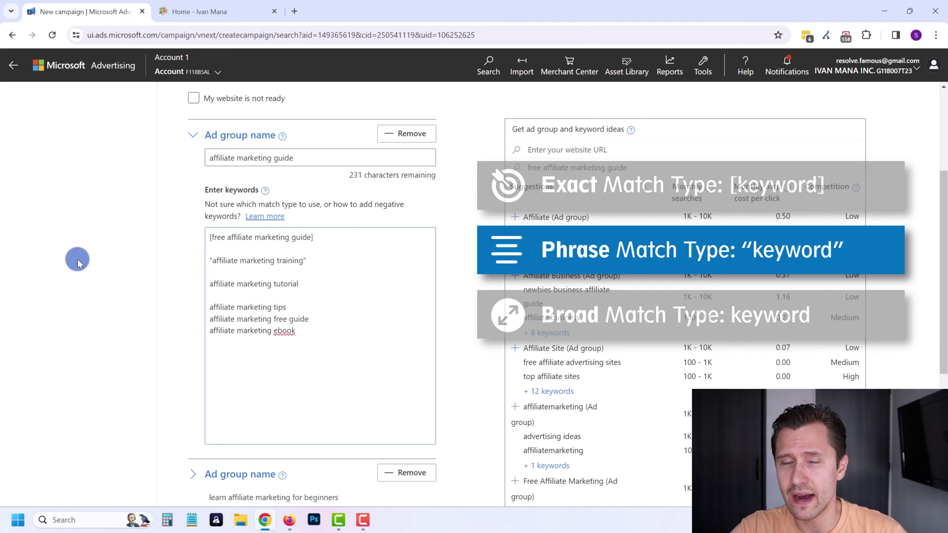
pyautogui.moveTo(211, 285); pyautogui.dragTo(298, 286)
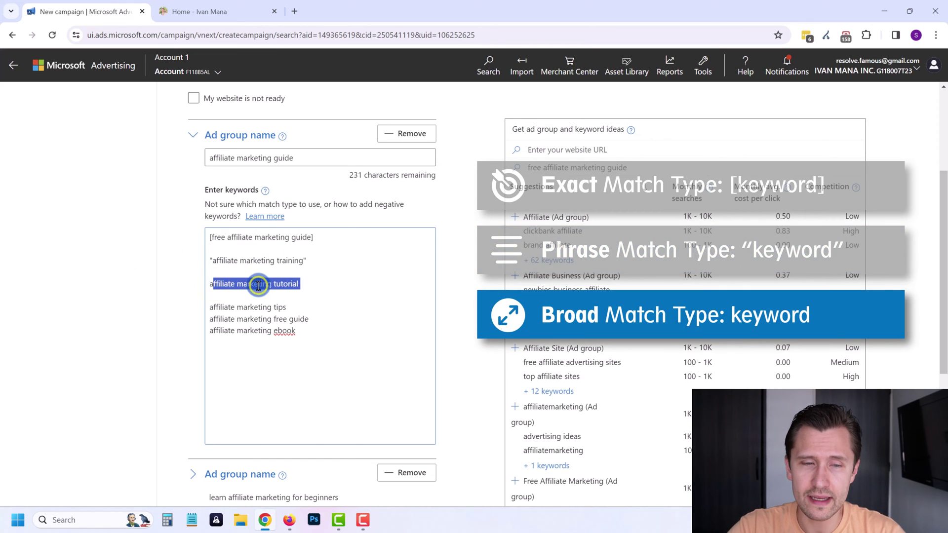
pyautogui.click(259, 285)
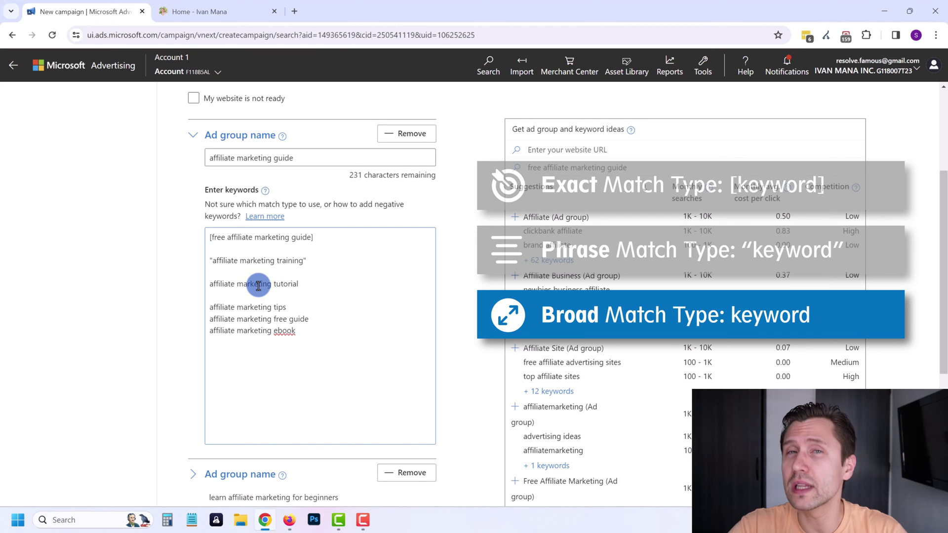
pyautogui.moveTo(293, 284); pyautogui.dragTo(186, 285)
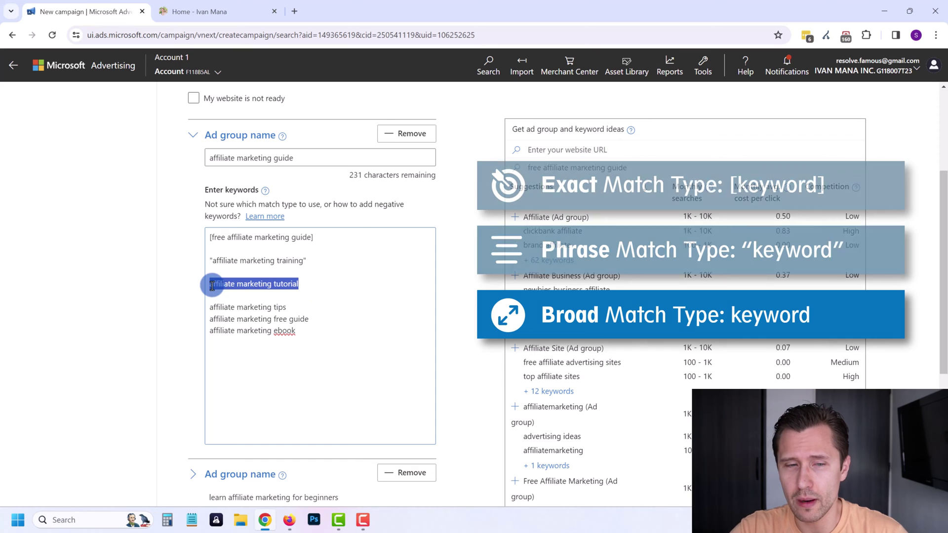
pyautogui.click(262, 237)
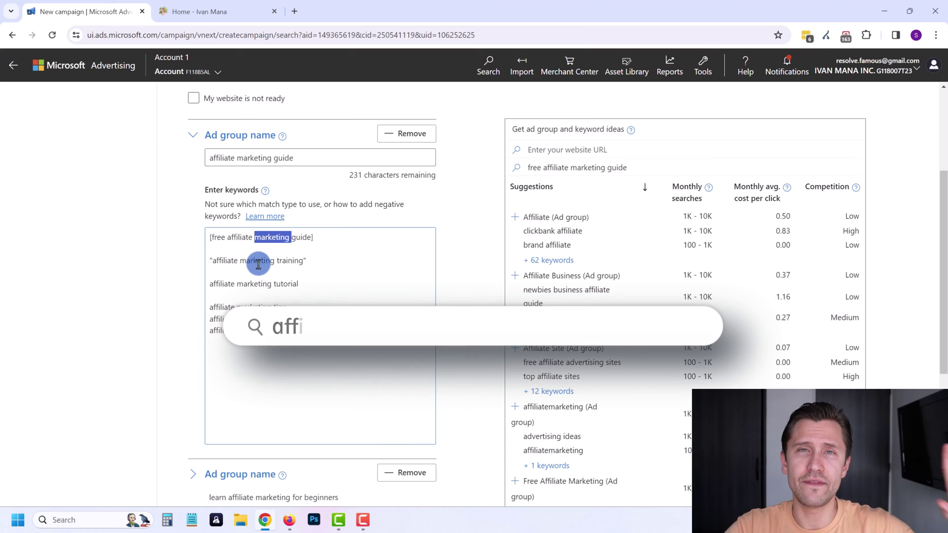
pyautogui.tripleClick(283, 262)
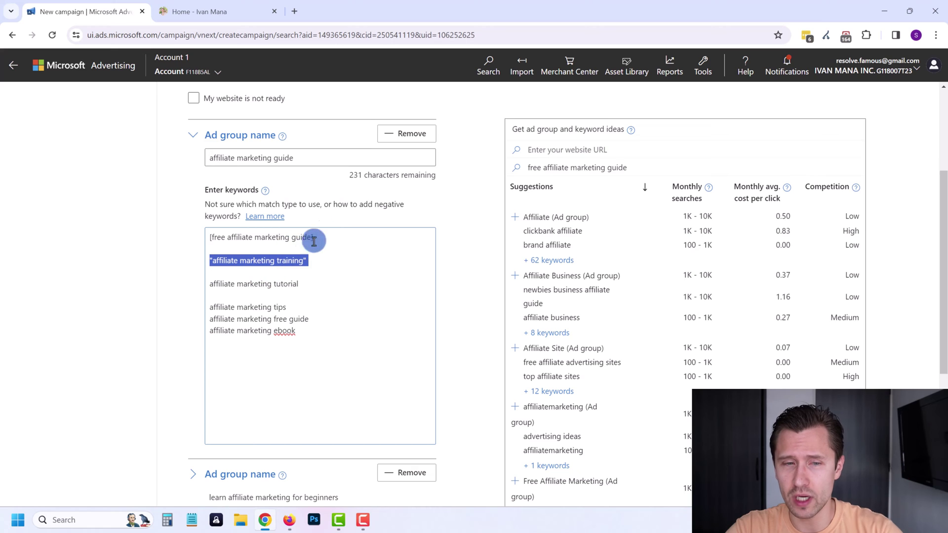
pyautogui.moveTo(318, 233); pyautogui.dragTo(201, 235)
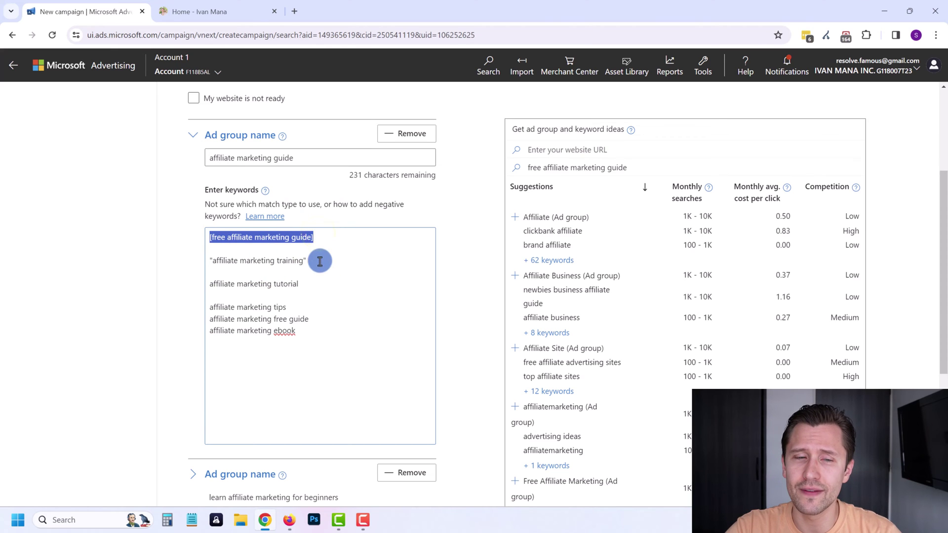
pyautogui.moveTo(316, 260); pyautogui.dragTo(219, 262)
pyautogui.click(186, 268)
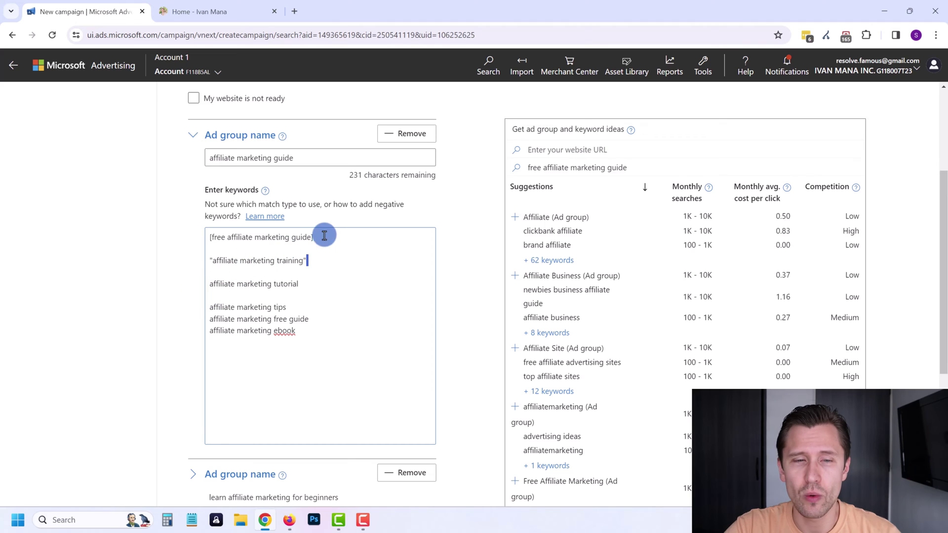
pyautogui.moveTo(316, 236); pyautogui.dragTo(200, 236)
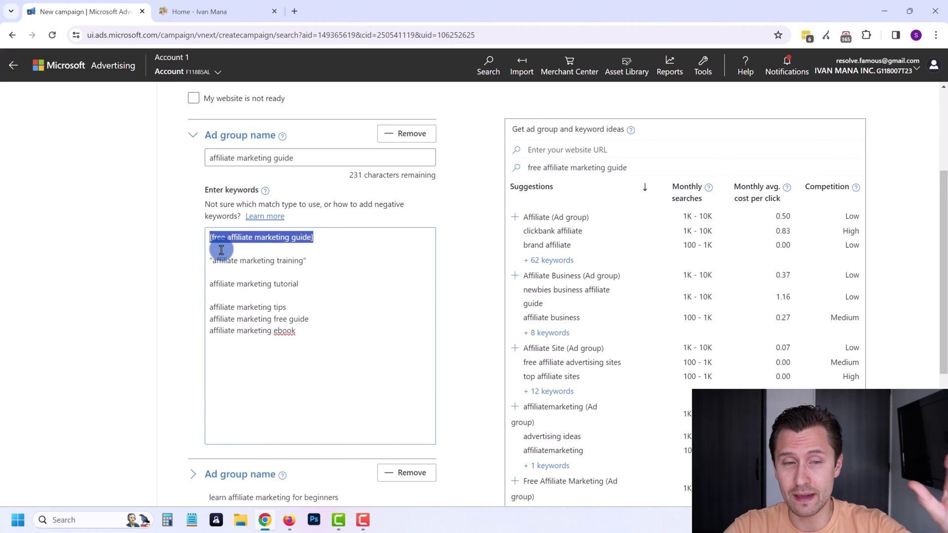
pyautogui.click(268, 239)
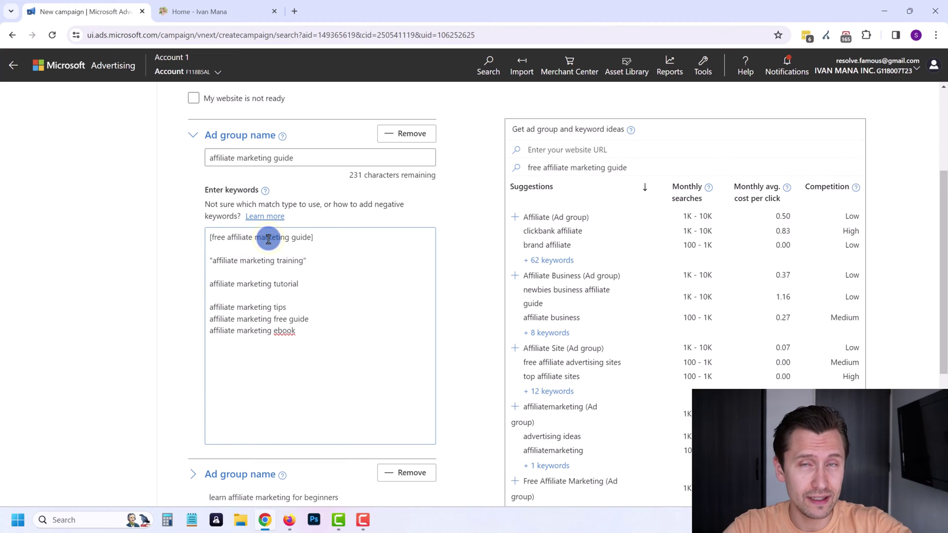
pyautogui.click(318, 262)
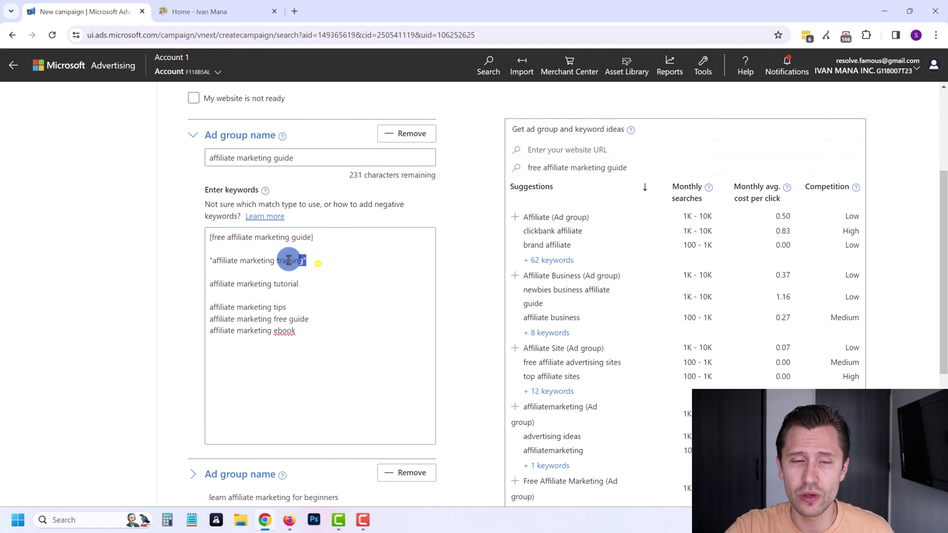
pyautogui.click(302, 285)
pyautogui.moveTo(302, 286); pyautogui.dragTo(208, 290)
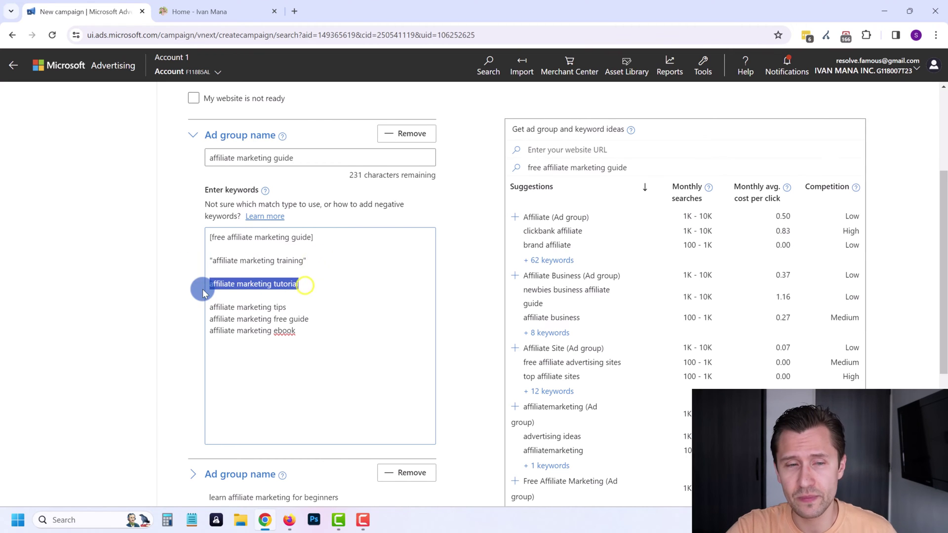
pyautogui.click(258, 278)
# - Continue to the ads and ad extensions stage and check the first ad group's keywords, leaving the standard ad groups expanded
pyautogui.scroll(-4, 299, 359)
pyautogui.scroll(-2, 300, 359)
pyautogui.click(221, 468)
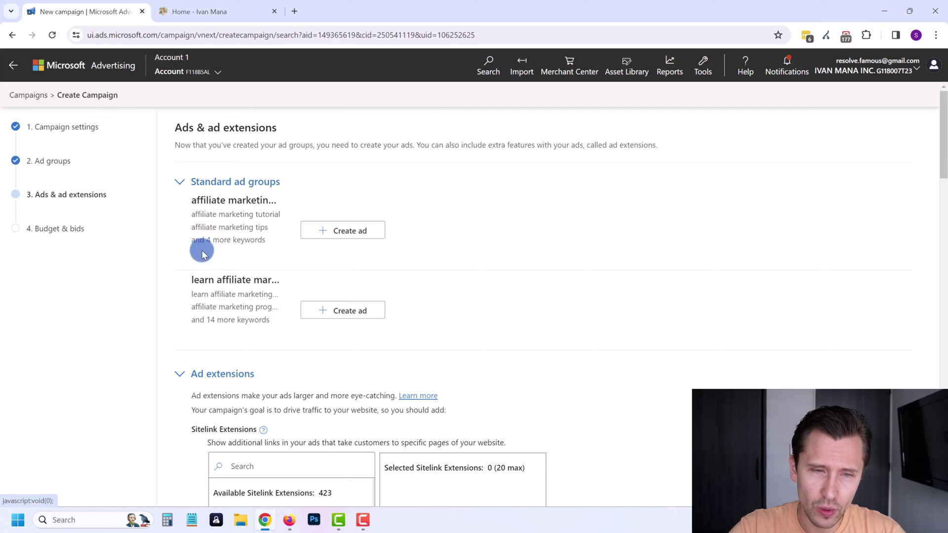
pyautogui.click(222, 182)
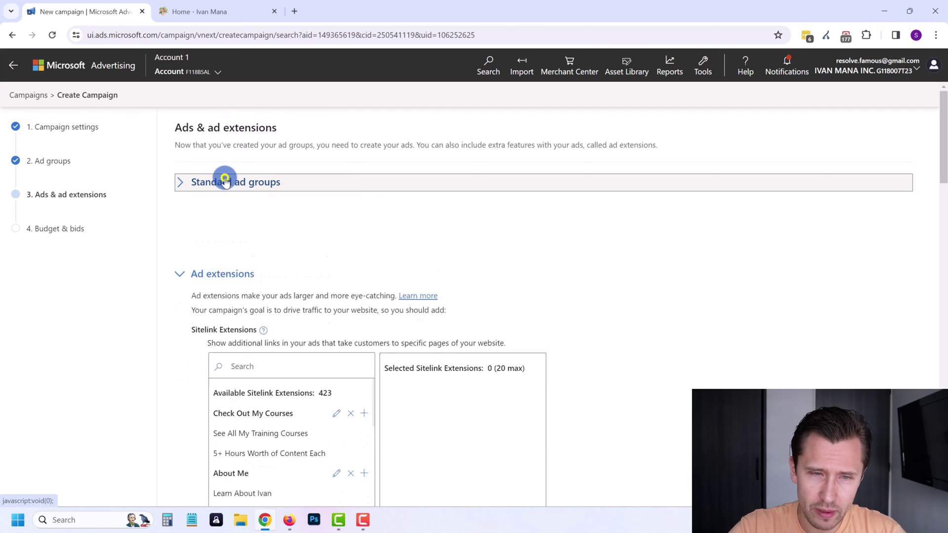
pyautogui.click(228, 182)
pyautogui.moveTo(213, 220); pyautogui.dragTo(243, 249)
pyautogui.click(215, 228)
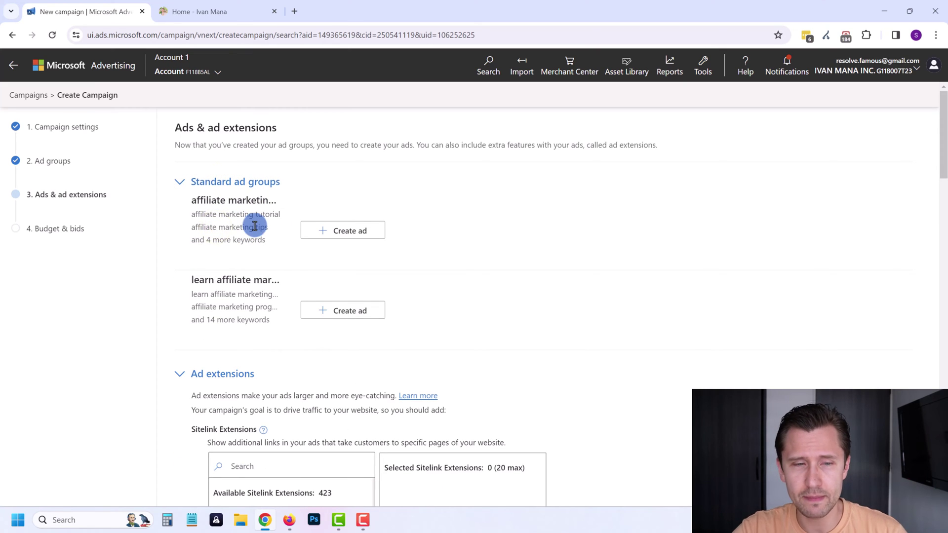
pyautogui.click(314, 235)
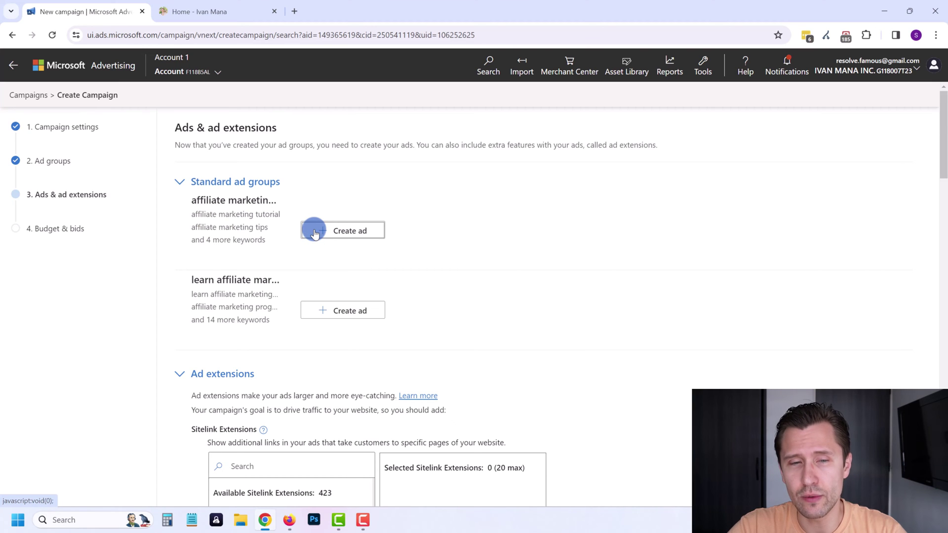
pyautogui.click(318, 176)
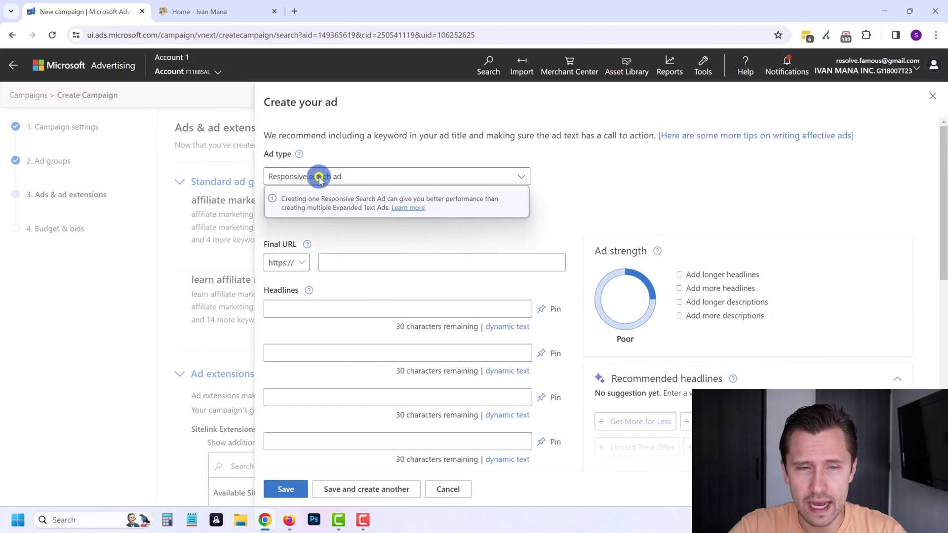
pyautogui.click(296, 193)
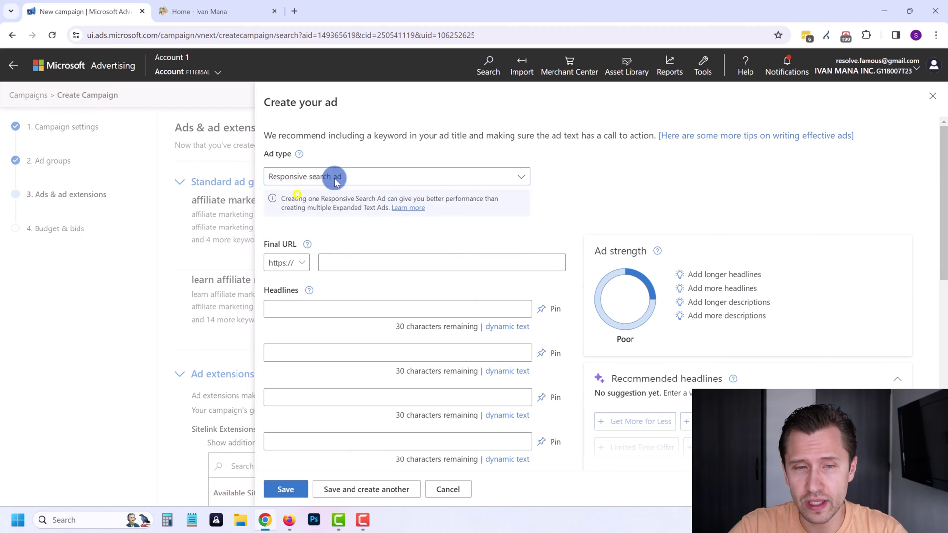
pyautogui.click(369, 310)
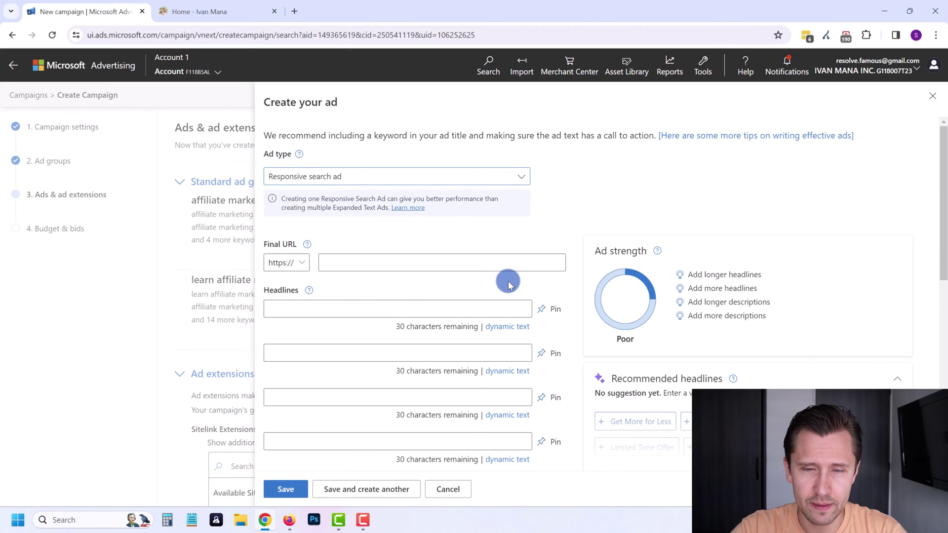
pyautogui.click(378, 262)
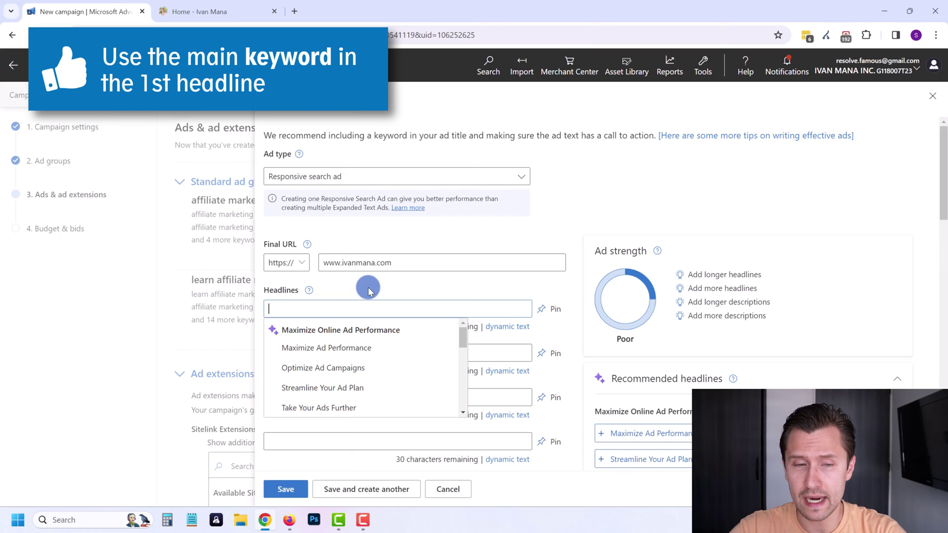
# - Enter "Free Affiliate Marketing Guide" as the first headline and check its remaining character allowance
pyautogui.write('Free A')
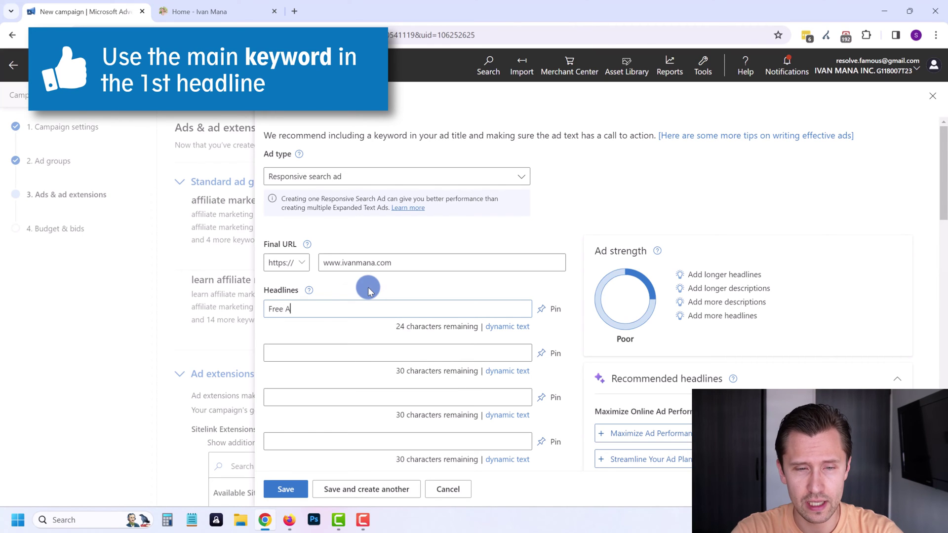
pyautogui.write('ffiliate Marketing')
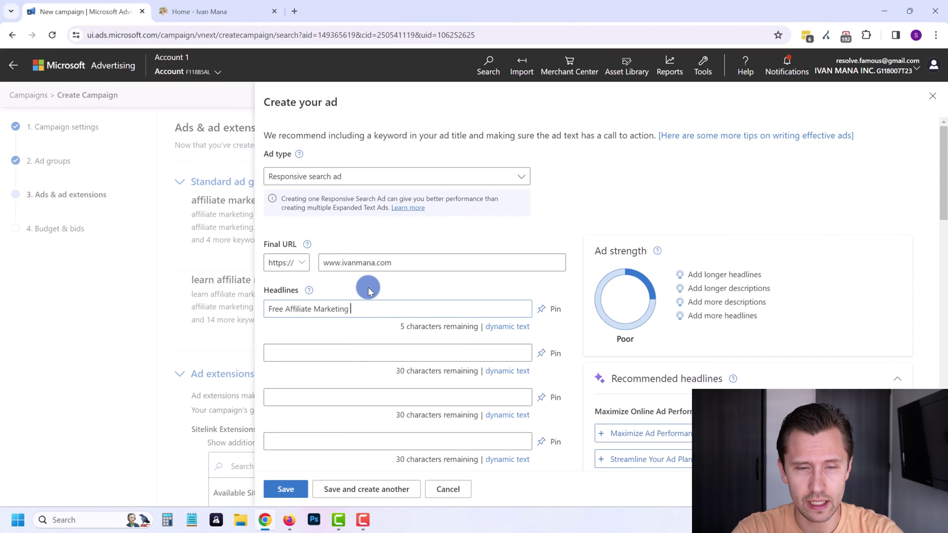
pyautogui.moveTo(400, 326); pyautogui.dragTo(476, 327)
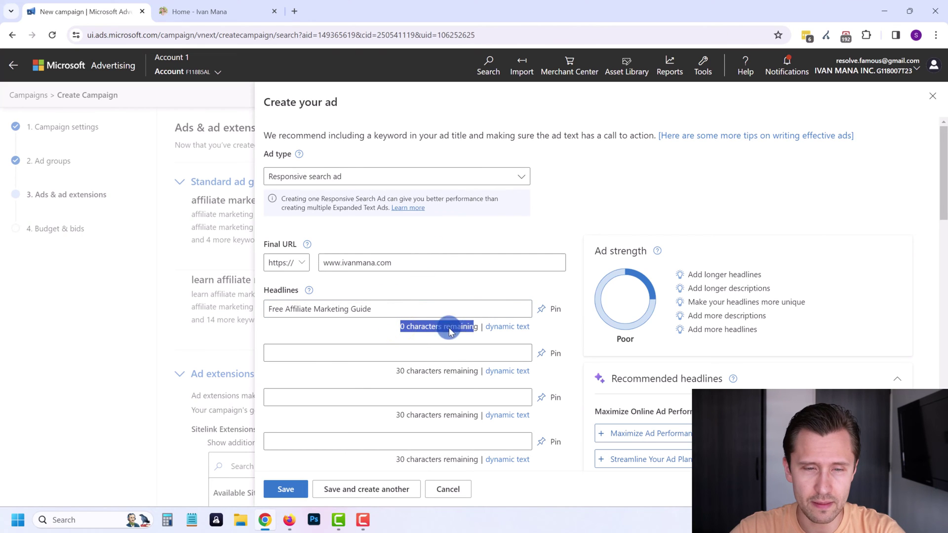
pyautogui.click(420, 329)
# - Enter "Affiliate Marketing Tutorial" as the second headline
pyautogui.click(291, 362)
pyautogui.click(290, 360)
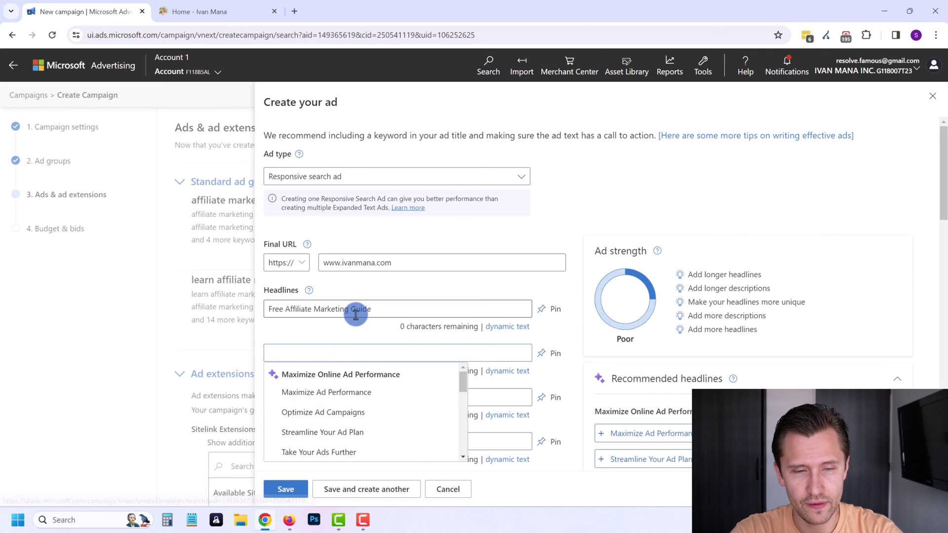
pyautogui.write('Affiliate Marketing Tutorial')
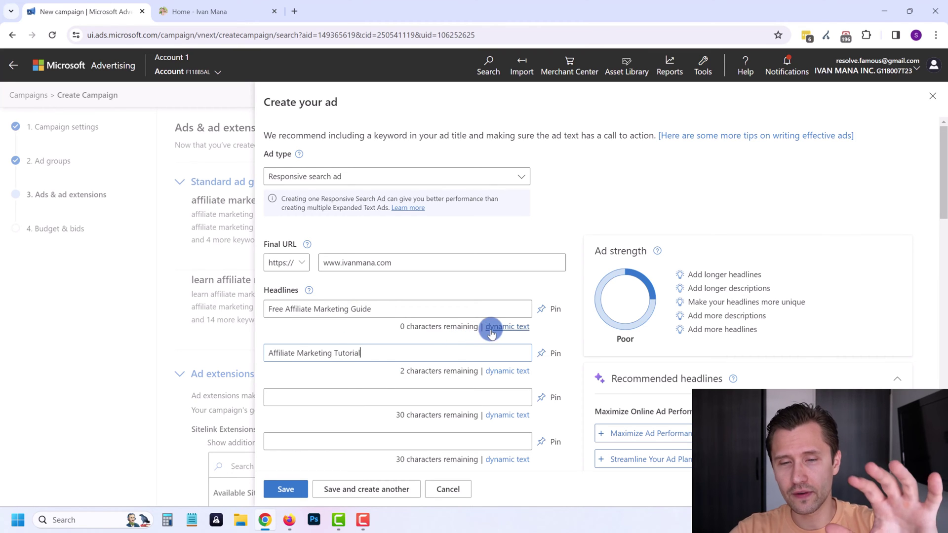
# - Pin the first and second headlines to headline position 1
pyautogui.click(548, 315)
pyautogui.click(575, 348)
pyautogui.click(551, 353)
pyautogui.click(579, 392)
pyautogui.scroll(-7, 565, 364)
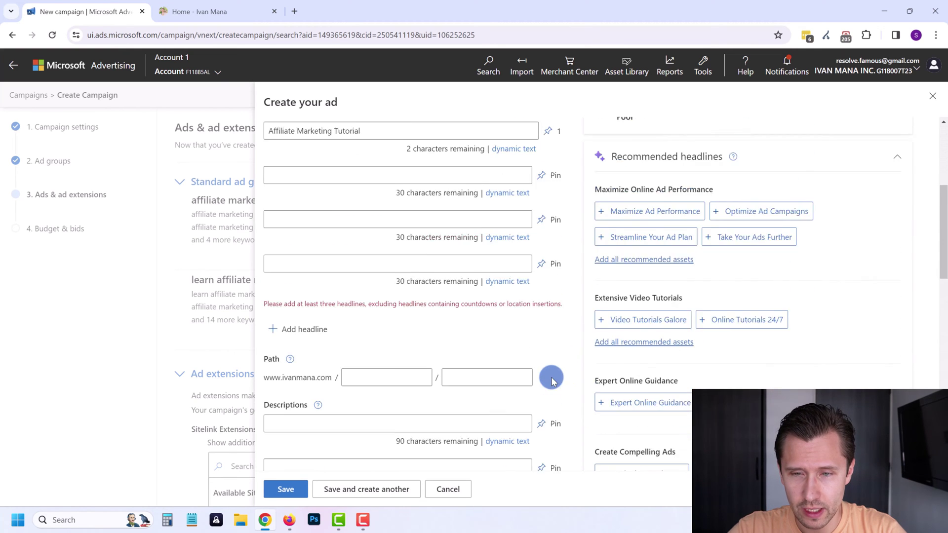
# - Examine the ad strength suggestions and recommended headlines beside the responsive search ad's headline fields
pyautogui.scroll(8, 550, 376)
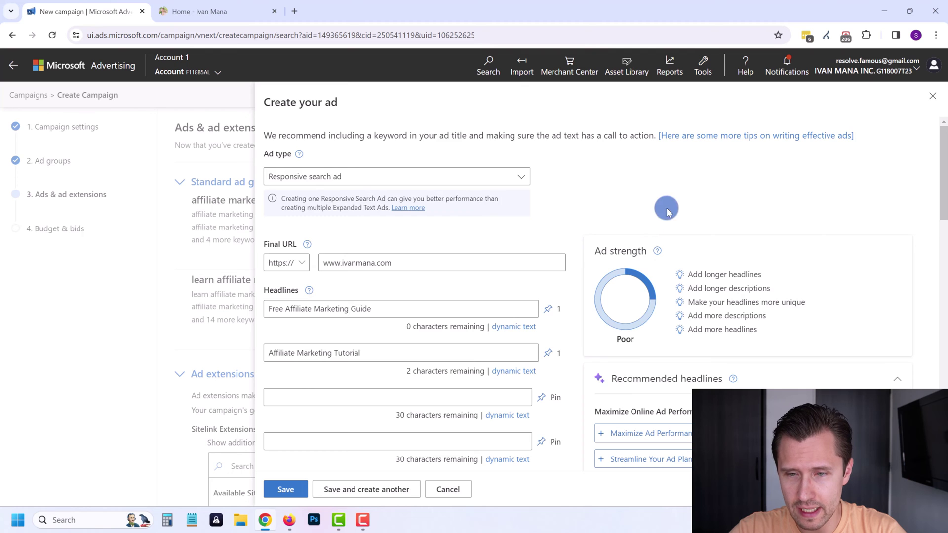
pyautogui.scroll(-1, 669, 289)
pyautogui.scroll(-1, 669, 289)
pyautogui.scroll(2, 624, 381)
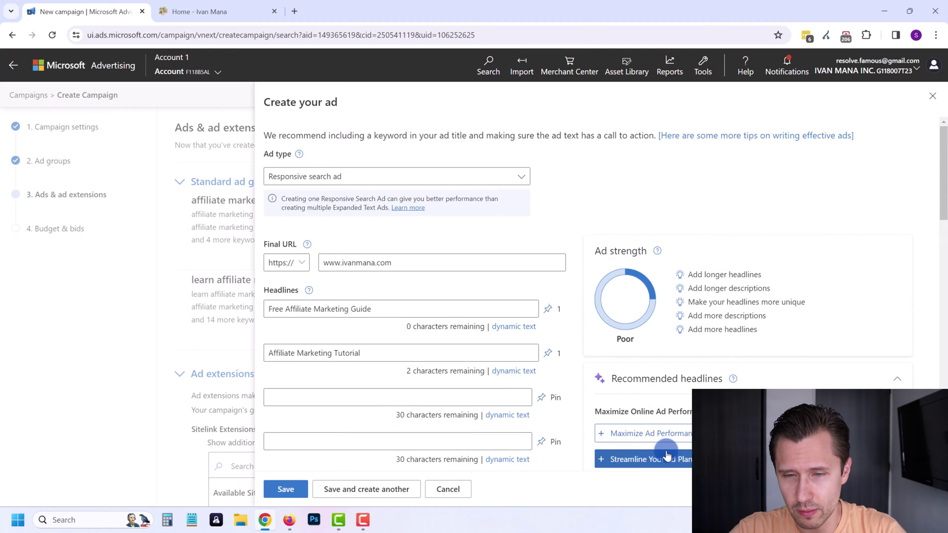
pyautogui.scroll(-4, 635, 455)
pyautogui.scroll(-3, 543, 375)
pyautogui.scroll(4, 491, 334)
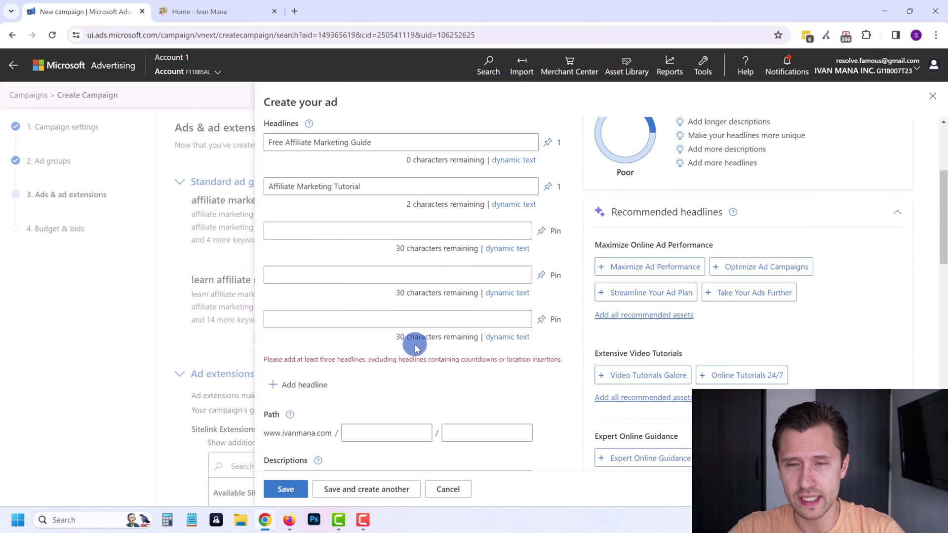
pyautogui.scroll(1, 466, 344)
pyautogui.scroll(2, 466, 344)
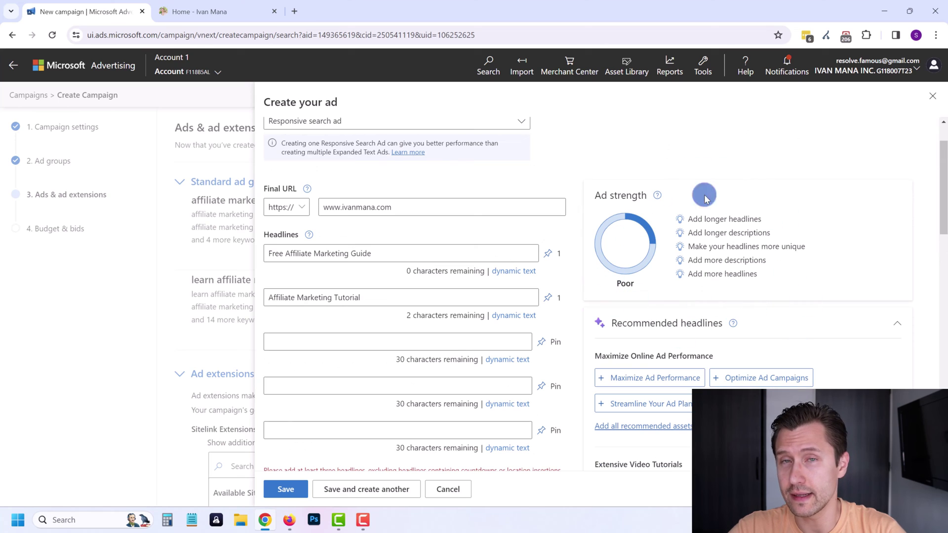
# - Enter "Get Started Now", "Get Your Free Guide Now" and "Sign Up for Free Now" as the third, fourth and fifth headlines
pyautogui.click(557, 296)
pyautogui.click(317, 345)
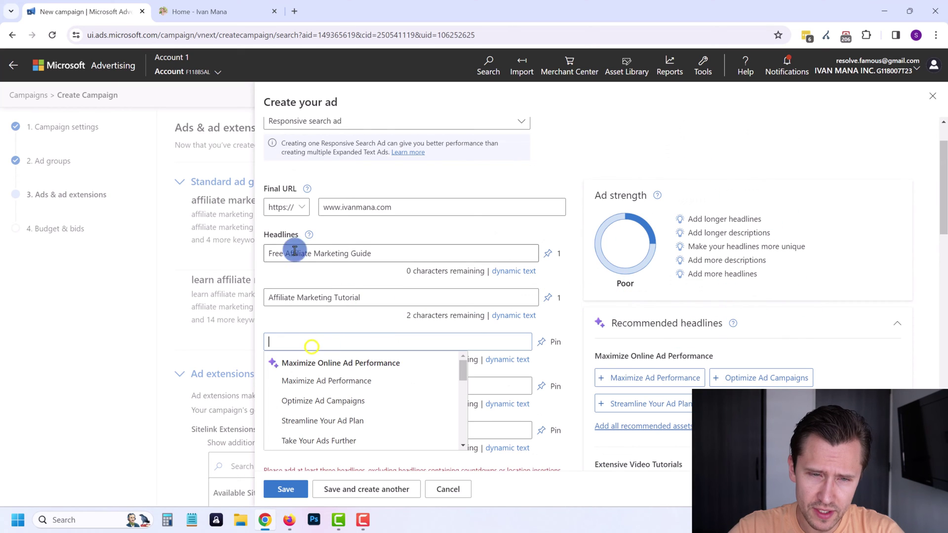
pyautogui.click(305, 320)
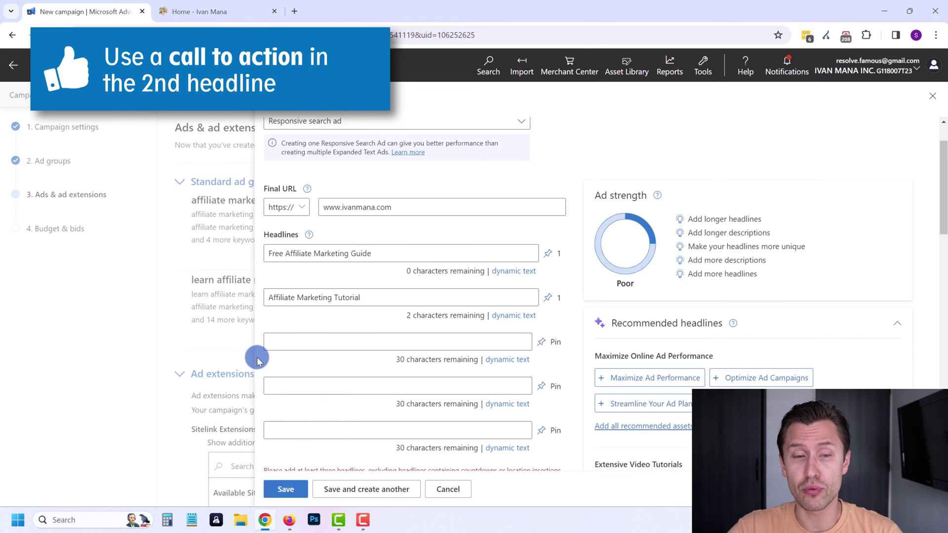
pyautogui.write('Get Started Now')
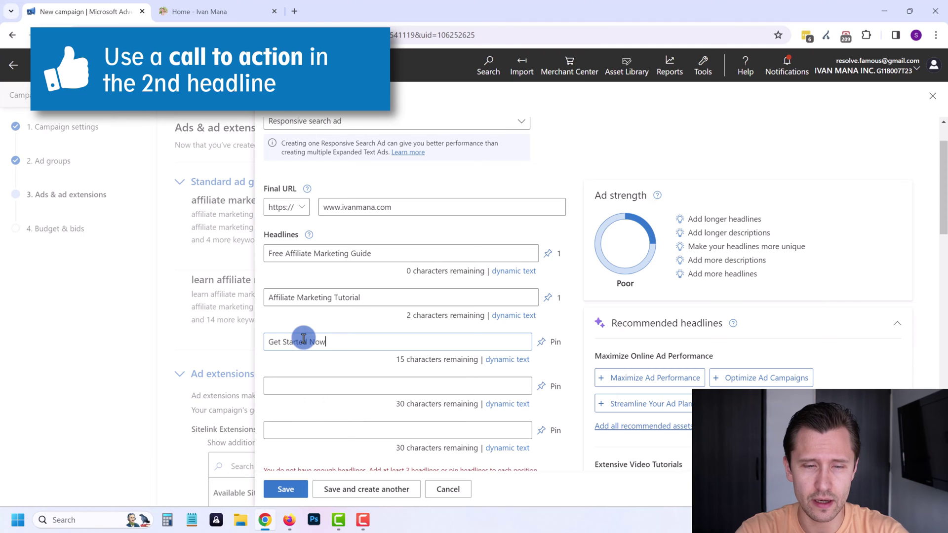
pyautogui.click(285, 387)
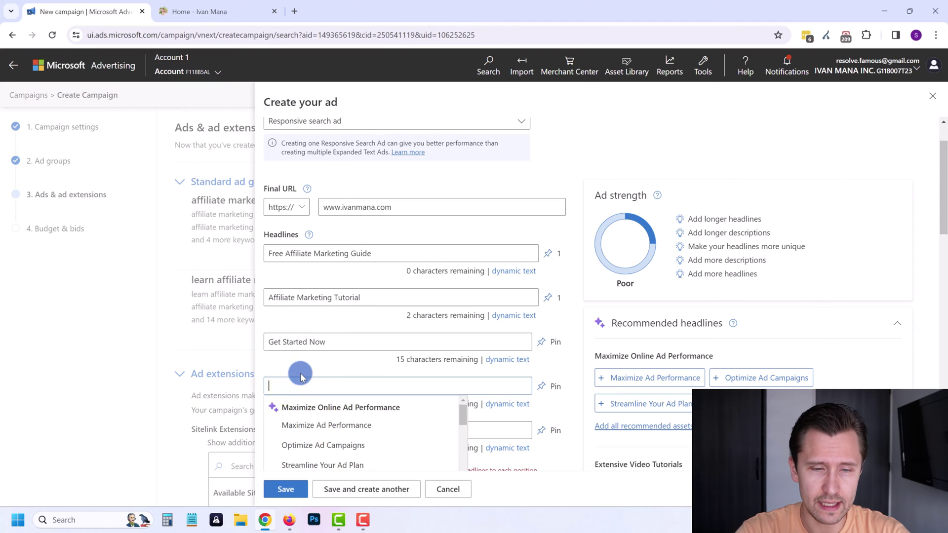
pyautogui.write('Get Your Free Guide Now')
pyautogui.click(308, 429)
pyautogui.write('Sign Up')
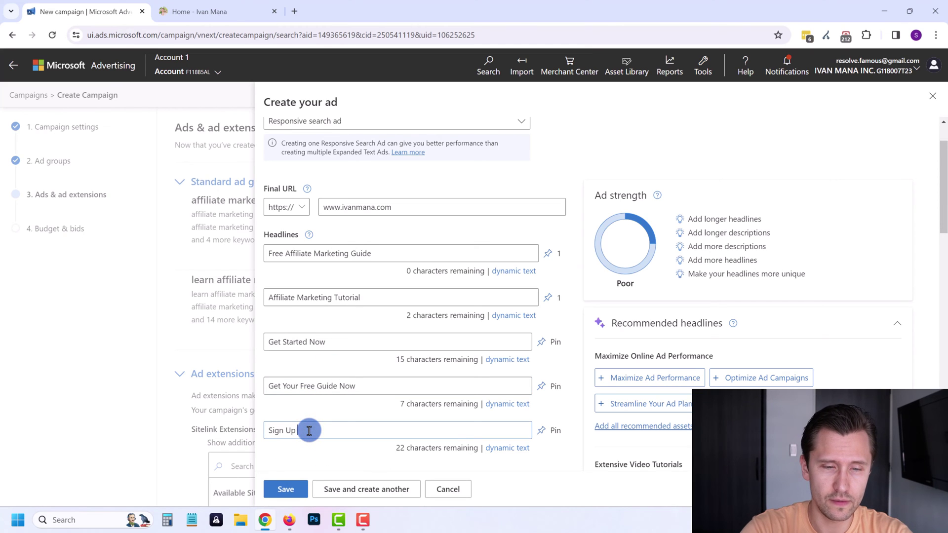
pyautogui.write(' for Free Now')
# - Pin the third, fourth and fifth headlines to headline position 2
pyautogui.click(542, 341)
pyautogui.click(555, 400)
pyautogui.click(550, 390)
pyautogui.click(603, 441)
pyautogui.click(549, 429)
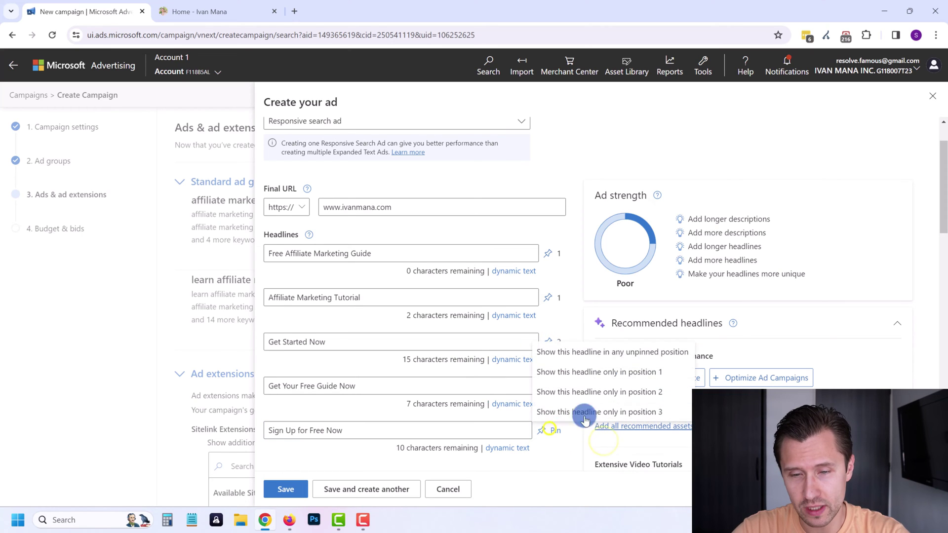
pyautogui.click(598, 391)
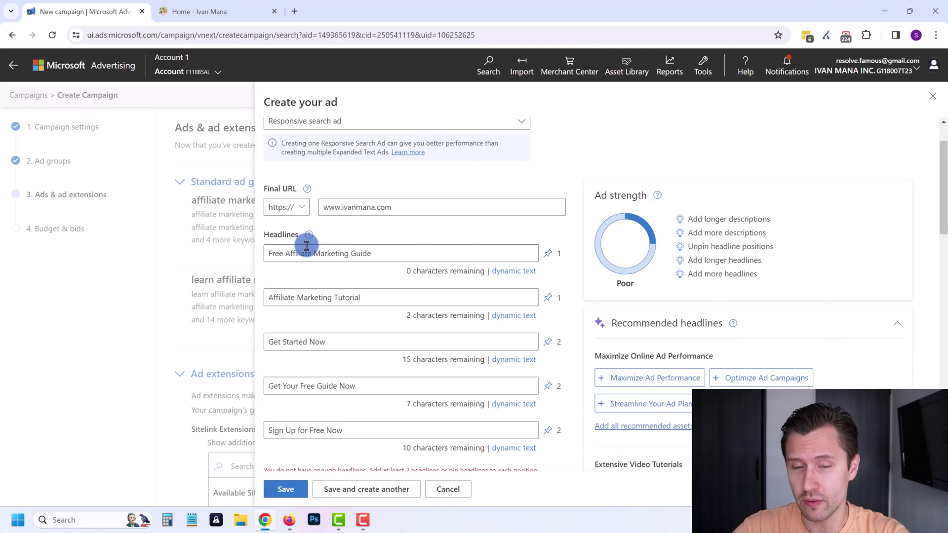
# - Add a sixth headline reading "55-Page Affiliate Guide" and pin it to headline position 3
pyautogui.scroll(-1, 377, 302)
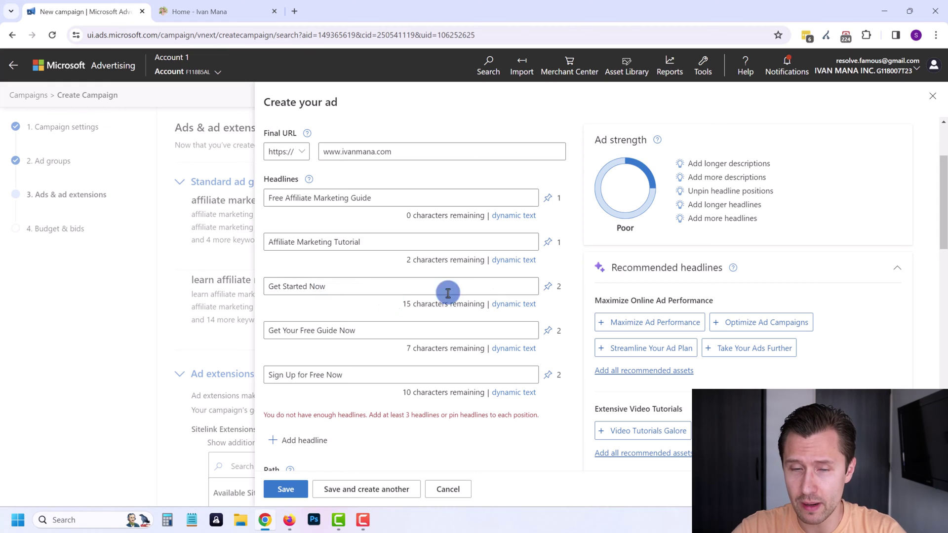
pyautogui.click(554, 240)
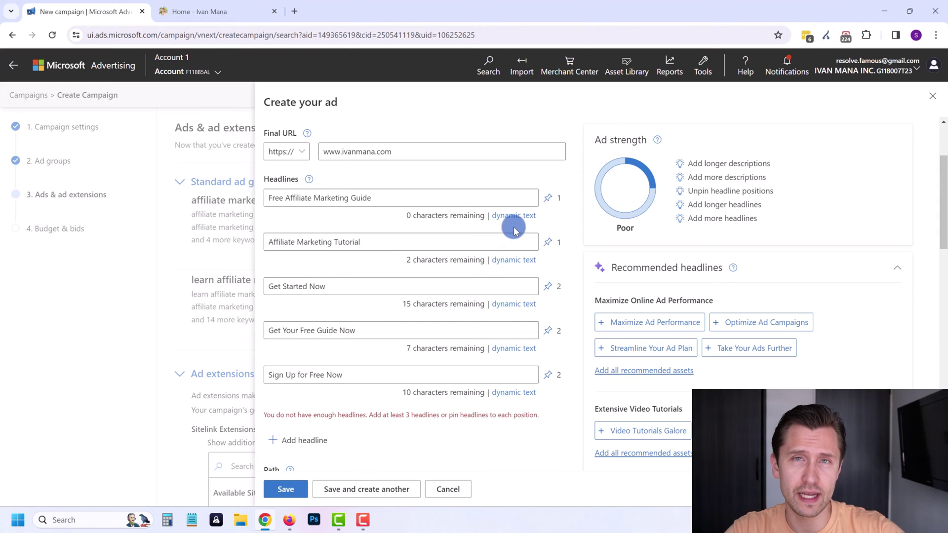
pyautogui.click(382, 245)
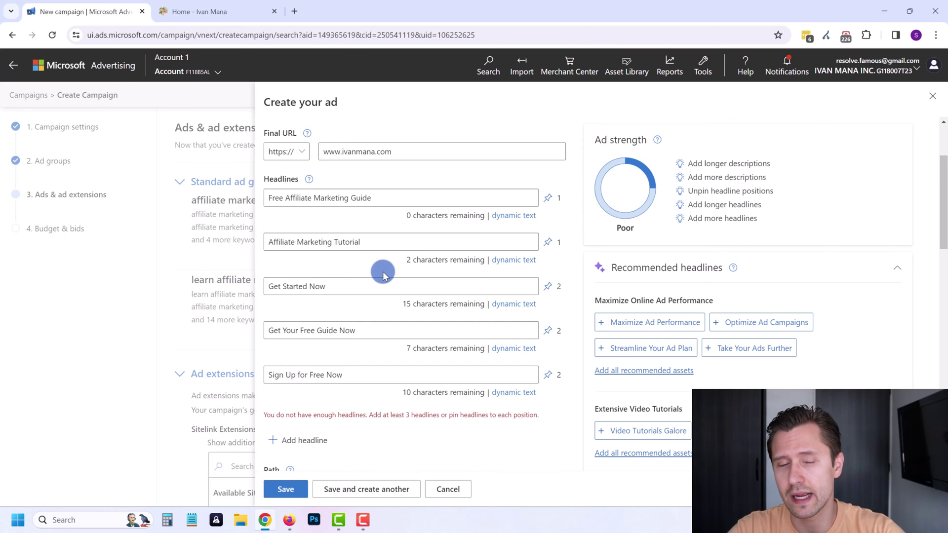
pyautogui.moveTo(301, 419); pyautogui.dragTo(456, 415)
pyautogui.click(527, 412)
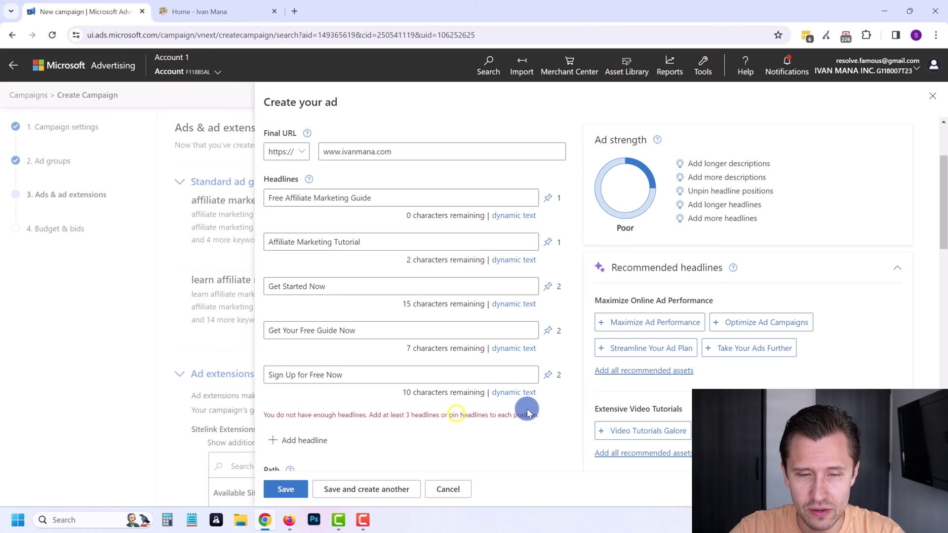
pyautogui.click(302, 446)
pyautogui.scroll(-1, 578, 364)
pyautogui.click(541, 363)
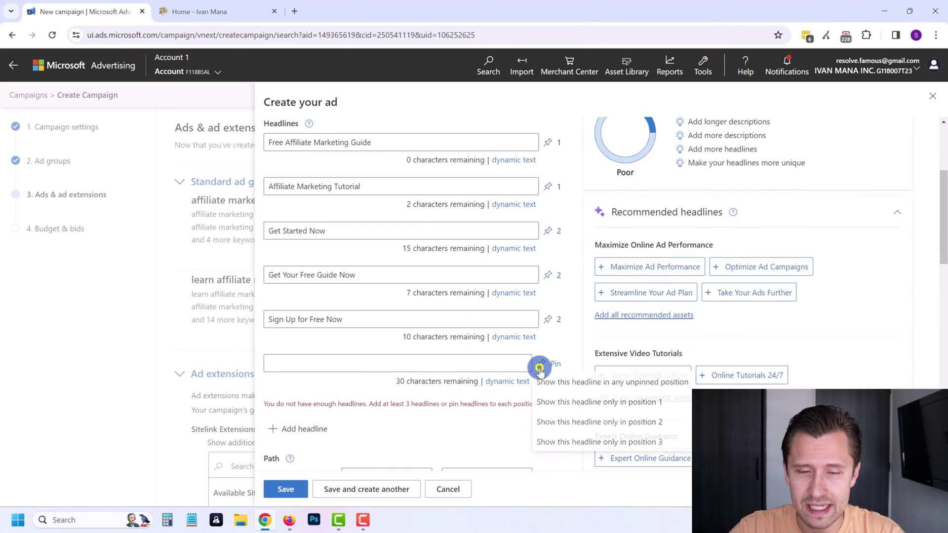
pyautogui.click(311, 365)
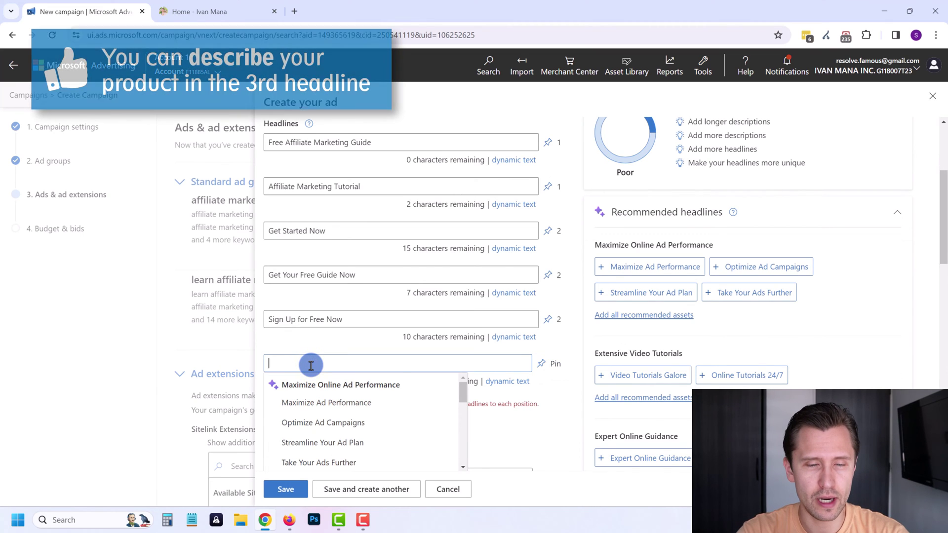
pyautogui.write('55-Page Affiliate Guide')
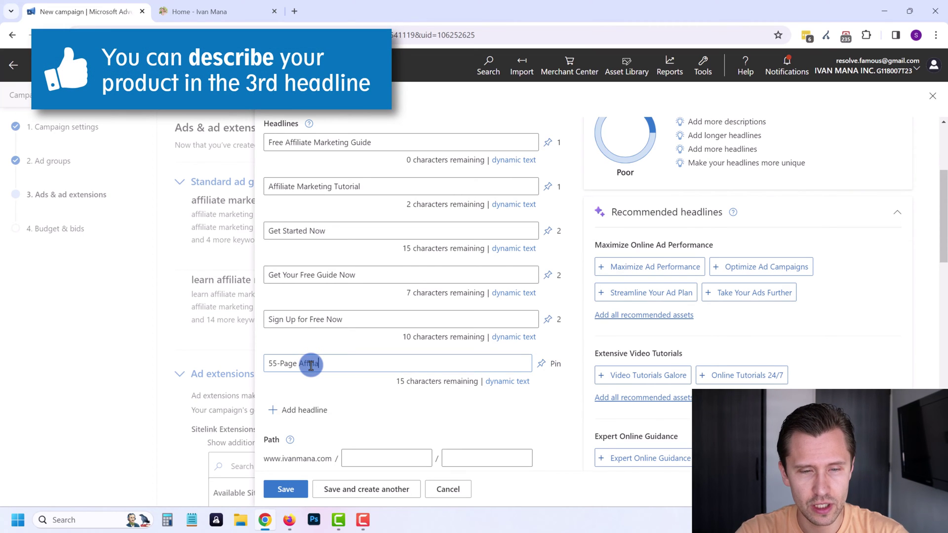
pyautogui.click(541, 364)
pyautogui.click(581, 440)
# - Add a seventh headline reading "Lots of Affiliate Information" and pin it to headline position 3
pyautogui.click(303, 410)
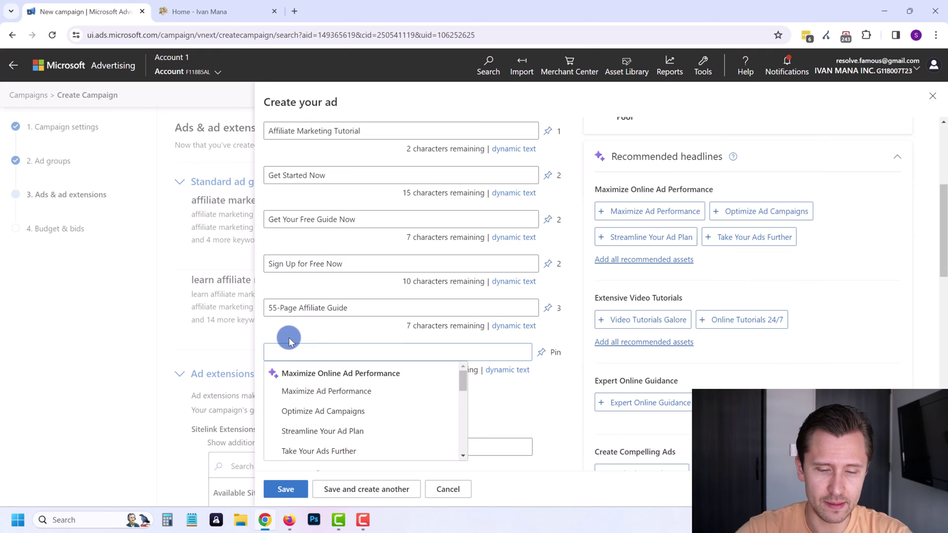
pyautogui.write('Lots of Af')
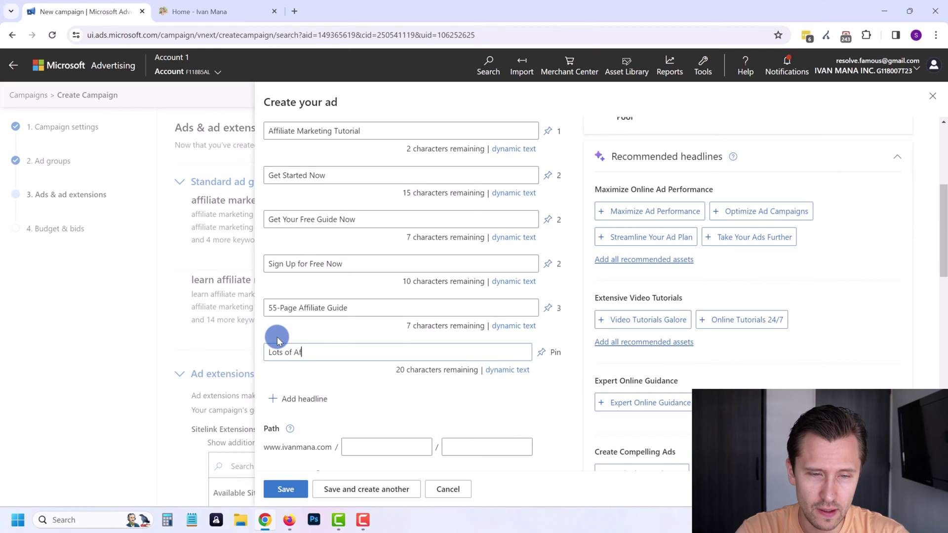
pyautogui.write('filiate Information')
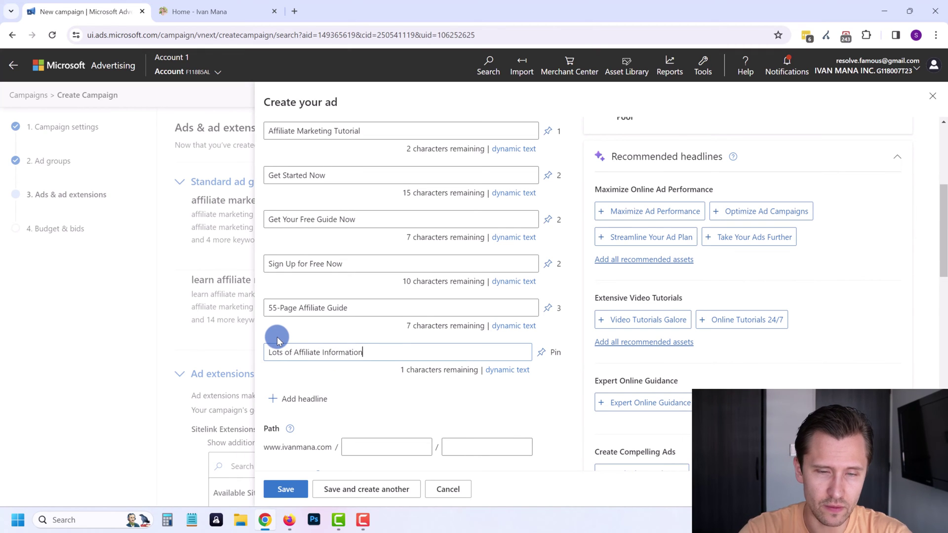
pyautogui.click(542, 352)
pyautogui.click(577, 430)
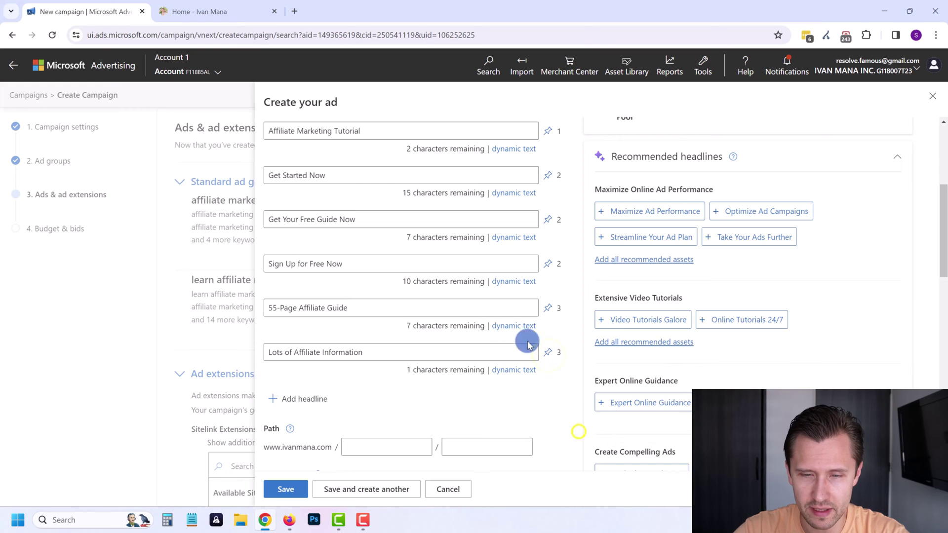
# - Review the ad's pinned headlines along with the recommended headlines and recommended descriptions
pyautogui.scroll(5, 487, 408)
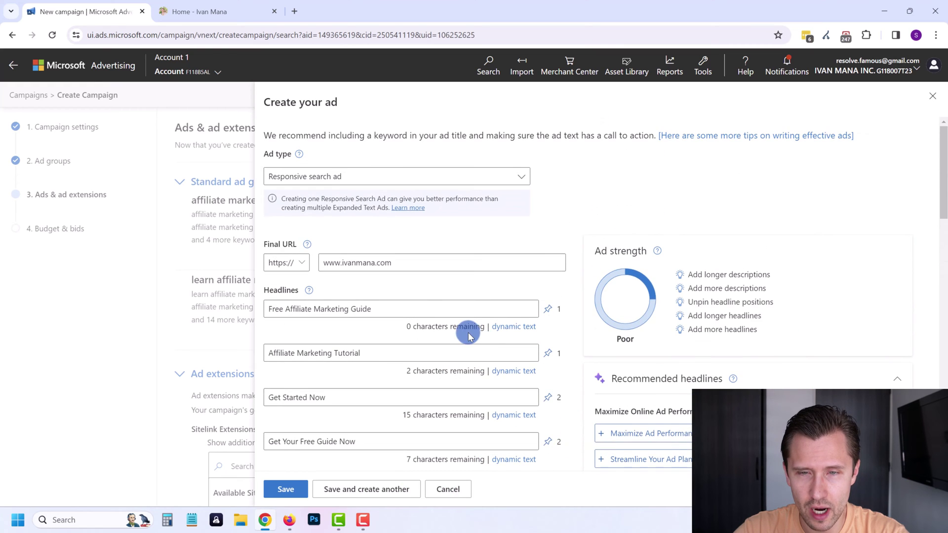
pyautogui.scroll(-4, 452, 334)
pyautogui.scroll(-5, 452, 333)
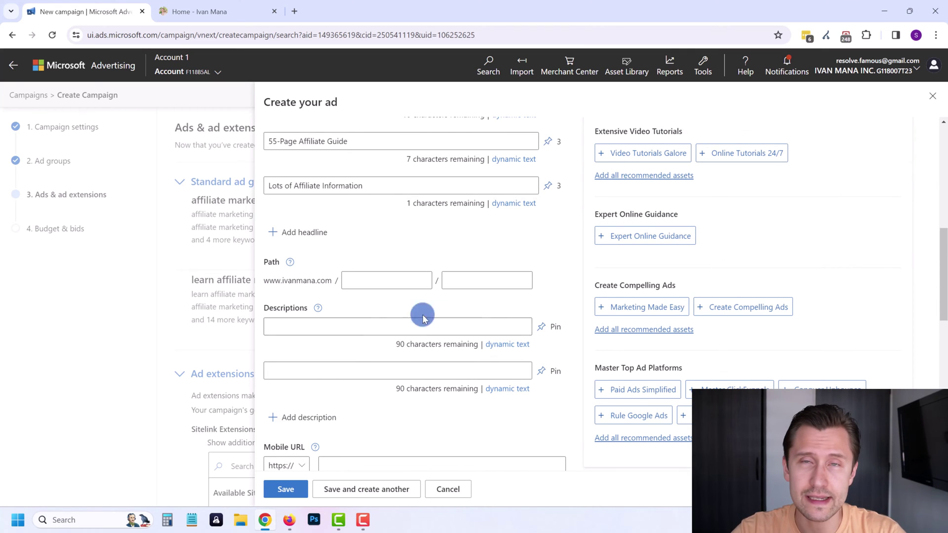
pyautogui.scroll(6, 557, 300)
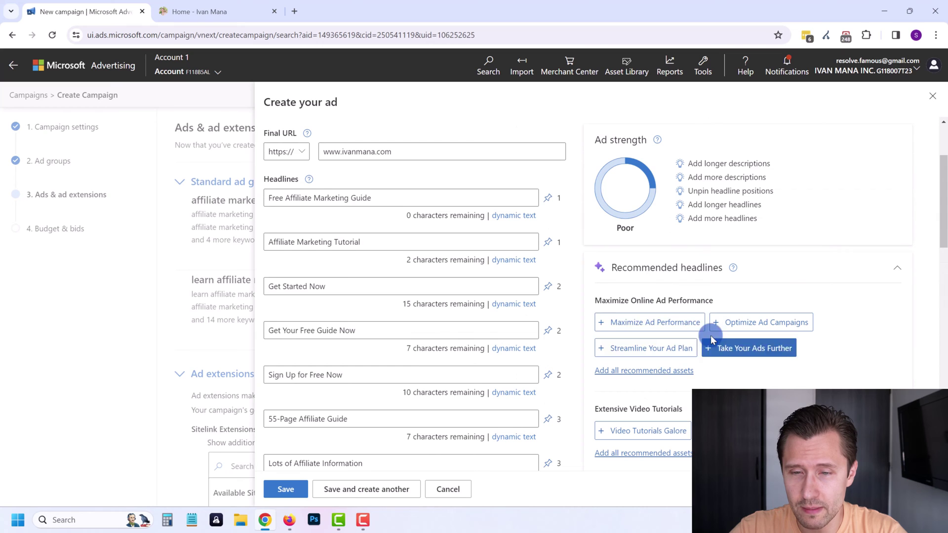
pyautogui.scroll(-4, 636, 368)
pyautogui.scroll(-8, 637, 296)
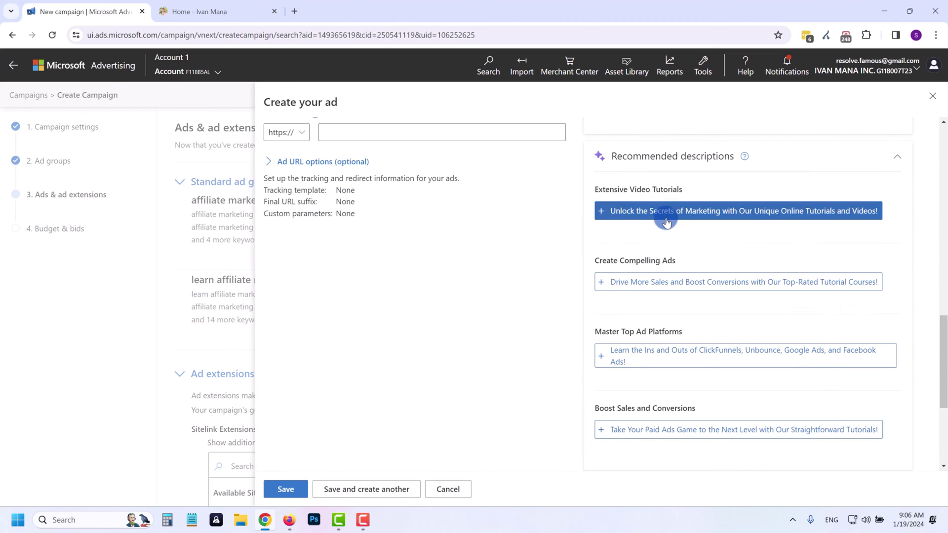
pyautogui.scroll(1, 656, 237)
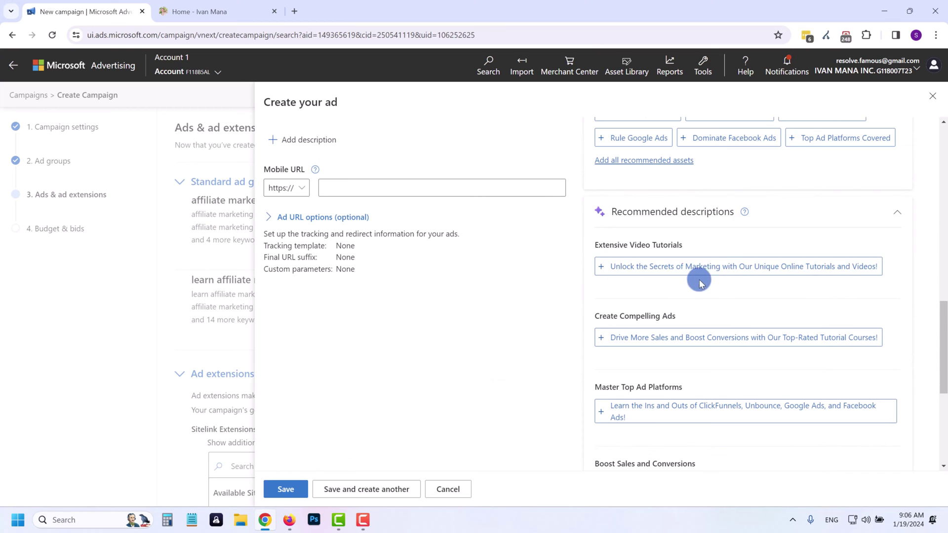
pyautogui.scroll(-1, 669, 334)
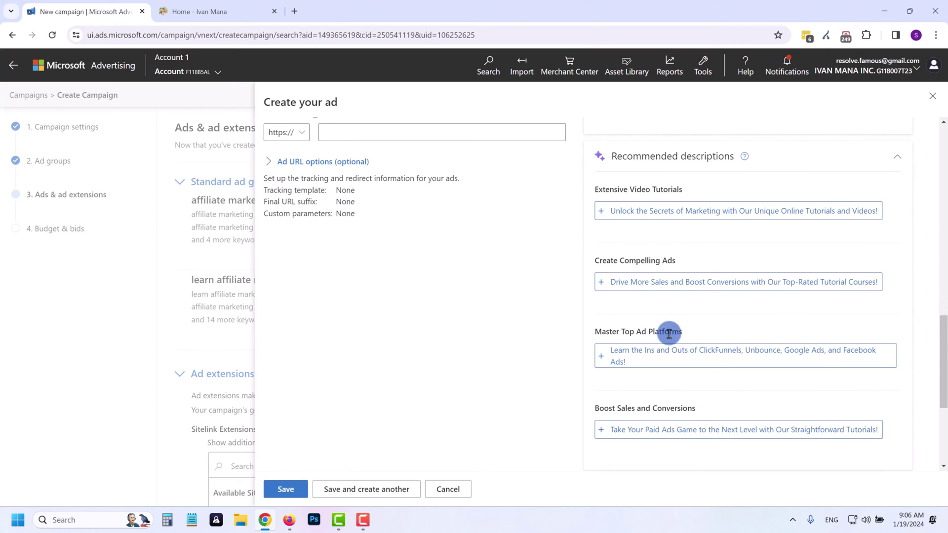
# - Add all four recommended descriptions to the ad, from Extensive Video Tutorials through Boost Sales and Conversions
pyautogui.click(655, 209)
pyautogui.scroll(1, 658, 331)
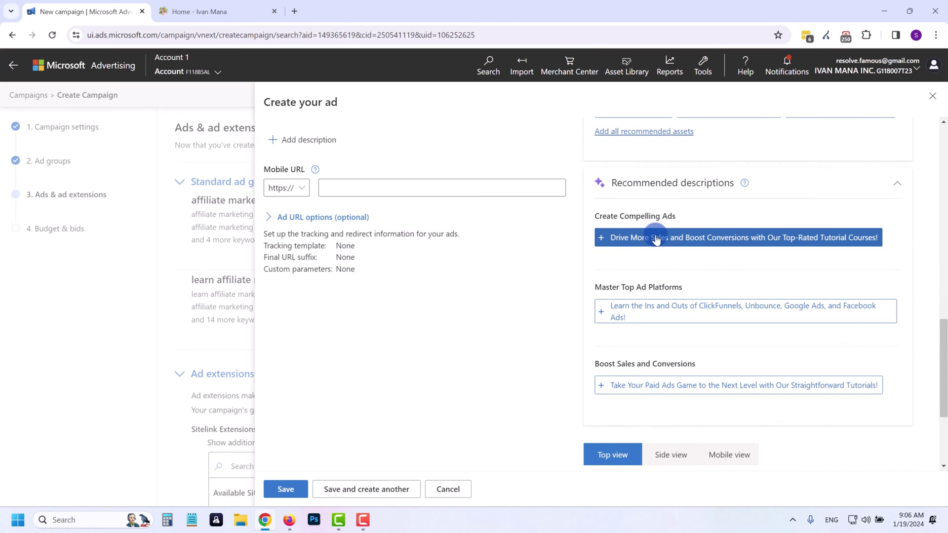
pyautogui.click(655, 238)
pyautogui.click(656, 269)
pyautogui.click(655, 271)
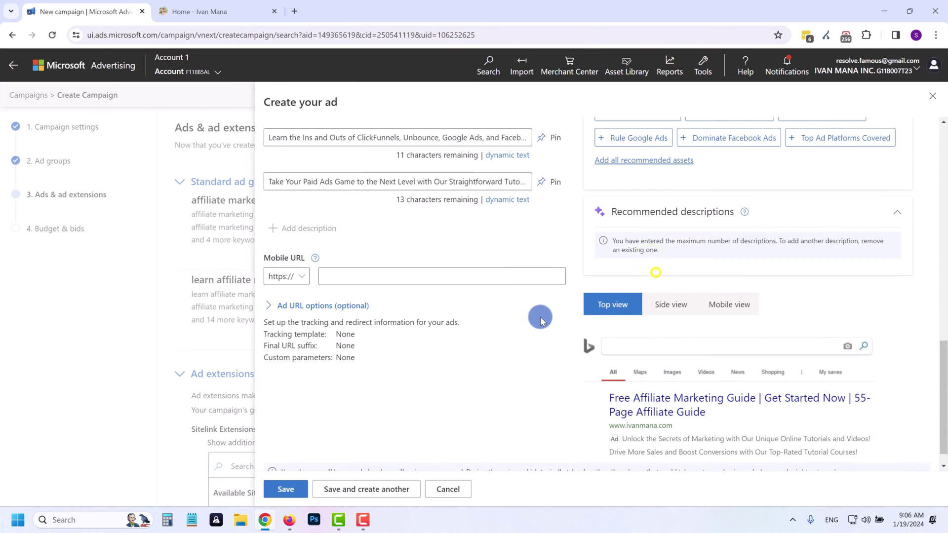
# - Check the pin position options for the first description without choosing one
pyautogui.scroll(3, 540, 320)
pyautogui.click(548, 215)
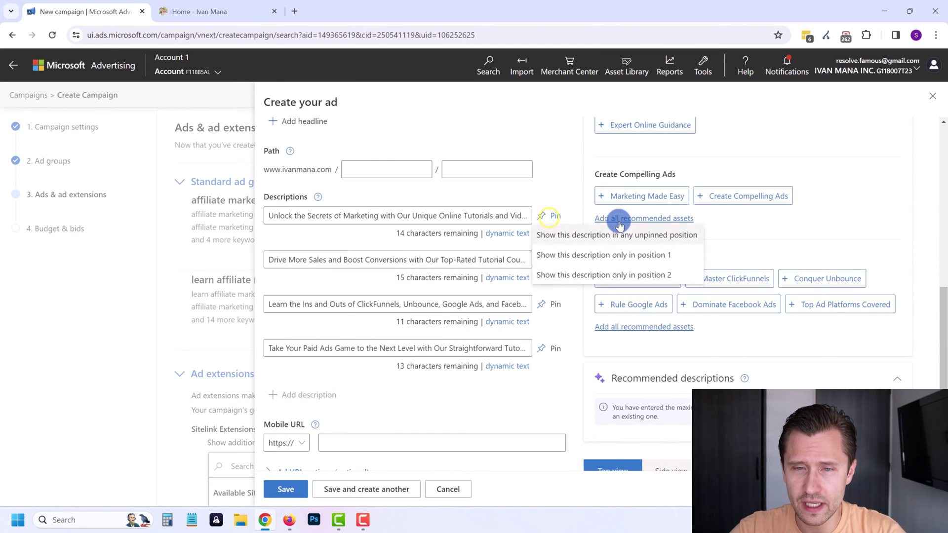
pyautogui.click(558, 178)
# - Examine the ad's top view search preview and compare it with the entered headlines and descriptions
pyautogui.scroll(4, 565, 297)
pyautogui.scroll(5, 539, 360)
pyautogui.scroll(-12, 535, 353)
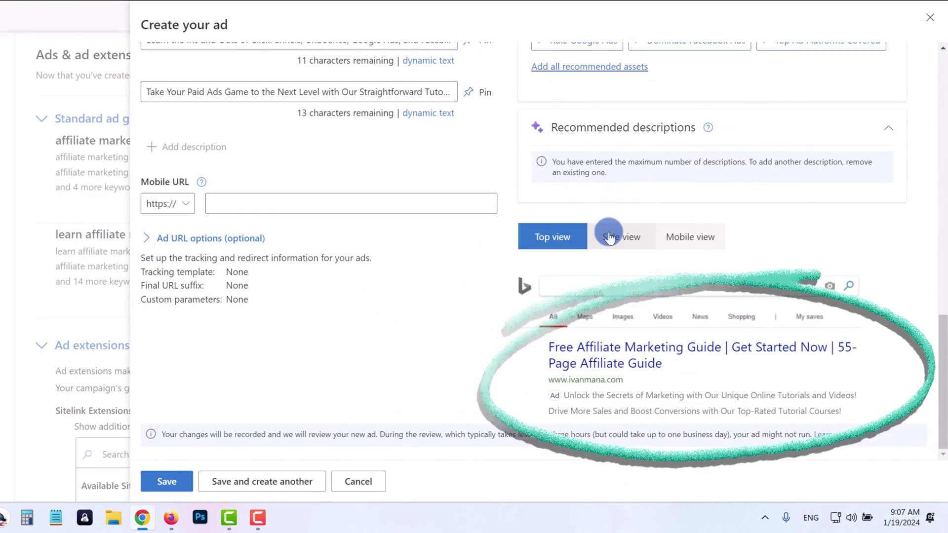
pyautogui.click(590, 238)
pyautogui.click(545, 320)
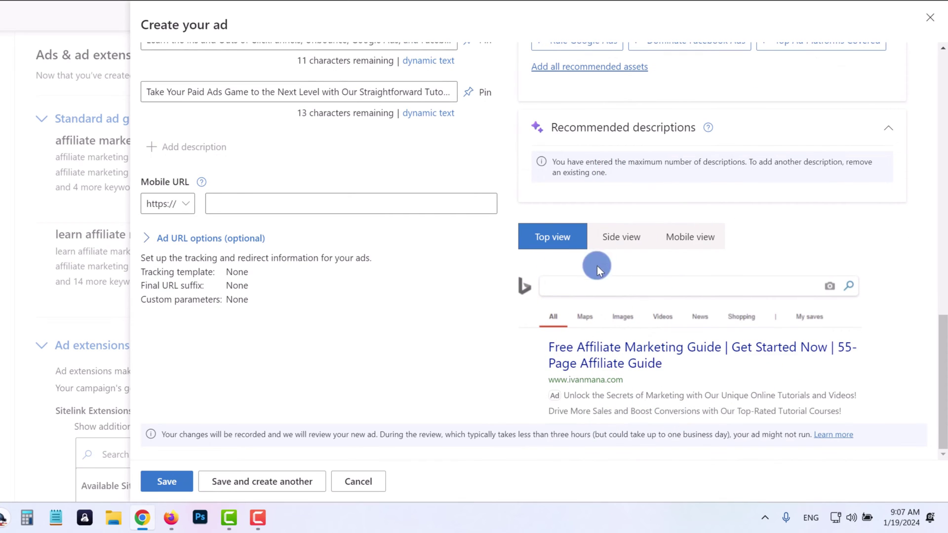
pyautogui.moveTo(570, 396); pyautogui.dragTo(551, 384)
pyautogui.moveTo(543, 345); pyautogui.dragTo(680, 370)
pyautogui.click(345, 332)
pyautogui.scroll(10, 316, 321)
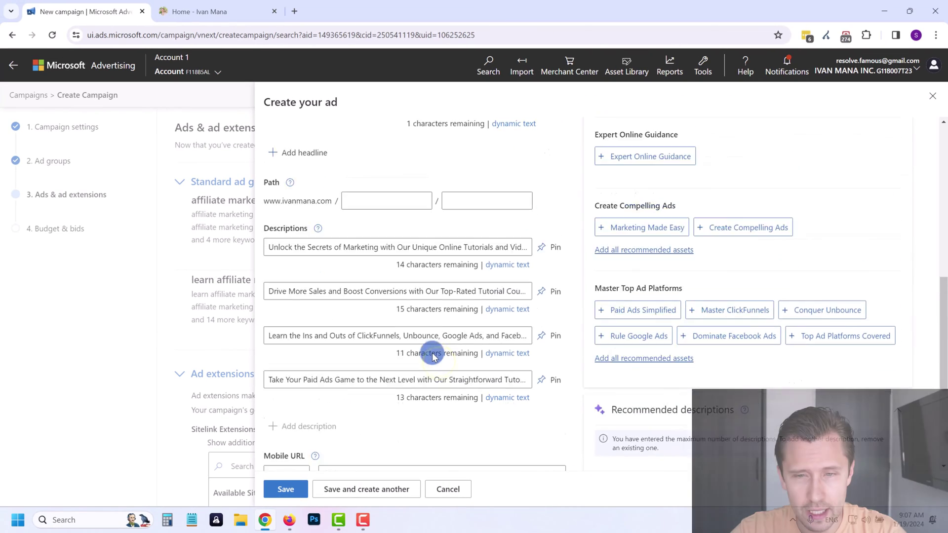
pyautogui.scroll(4, 518, 335)
pyautogui.scroll(-9, 567, 364)
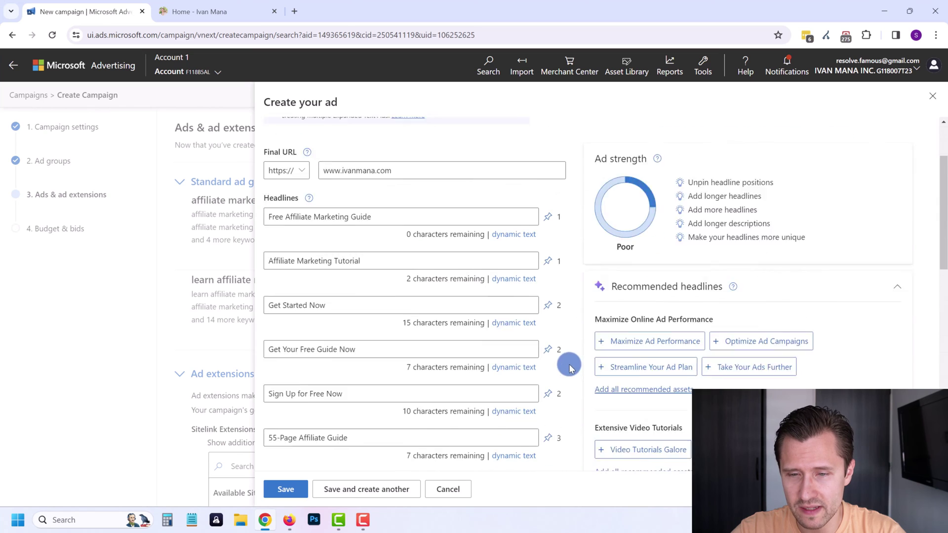
# - Check the remaining ad settings and save the responsive search ad in the affiliate marketing guide ad group
pyautogui.scroll(-3, 565, 356)
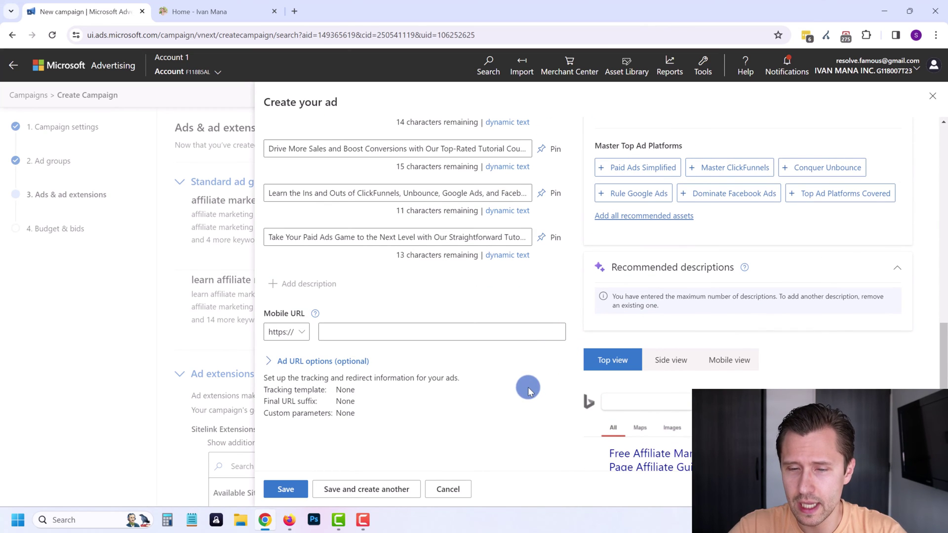
pyautogui.scroll(-1, 529, 391)
pyautogui.scroll(-1, 530, 390)
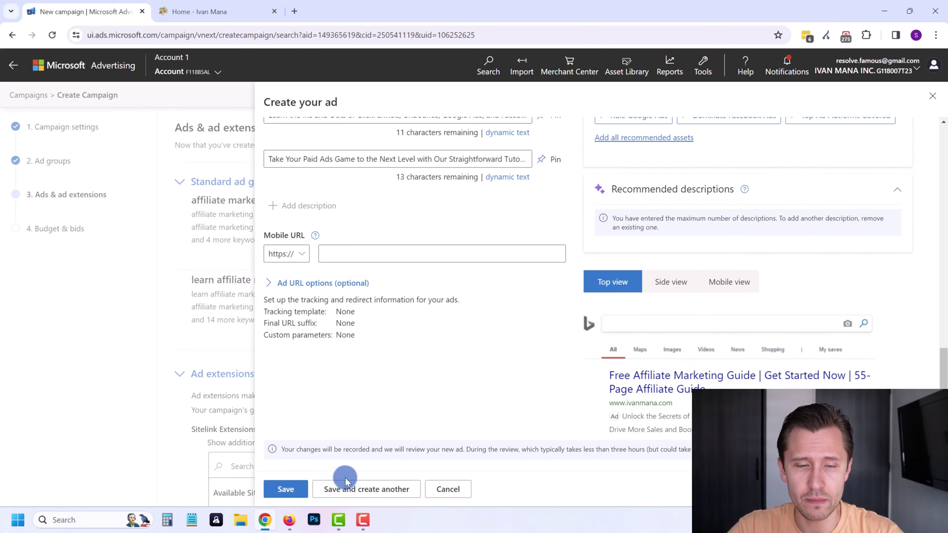
pyautogui.click(286, 490)
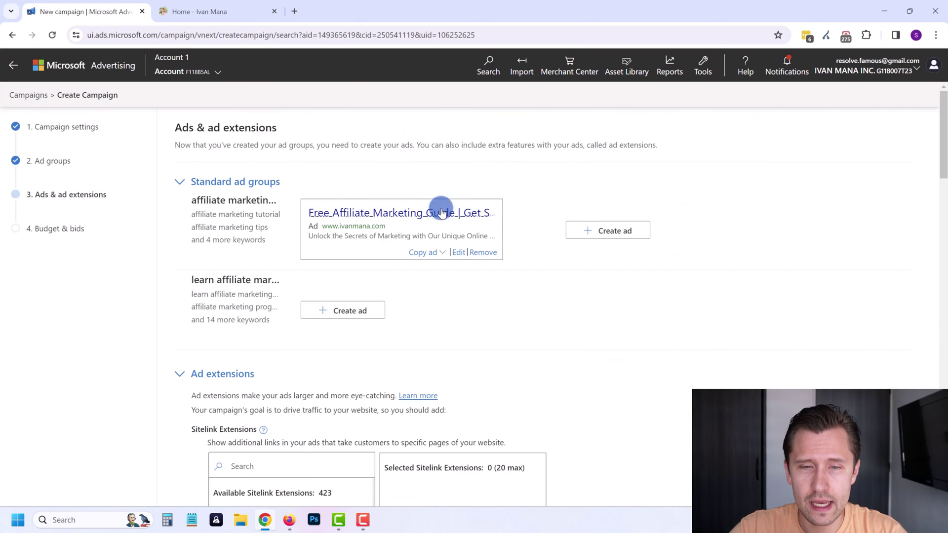
# - Reopen the saved ad, review its pinned headlines, and leave the editor without saving changes
pyautogui.click(458, 253)
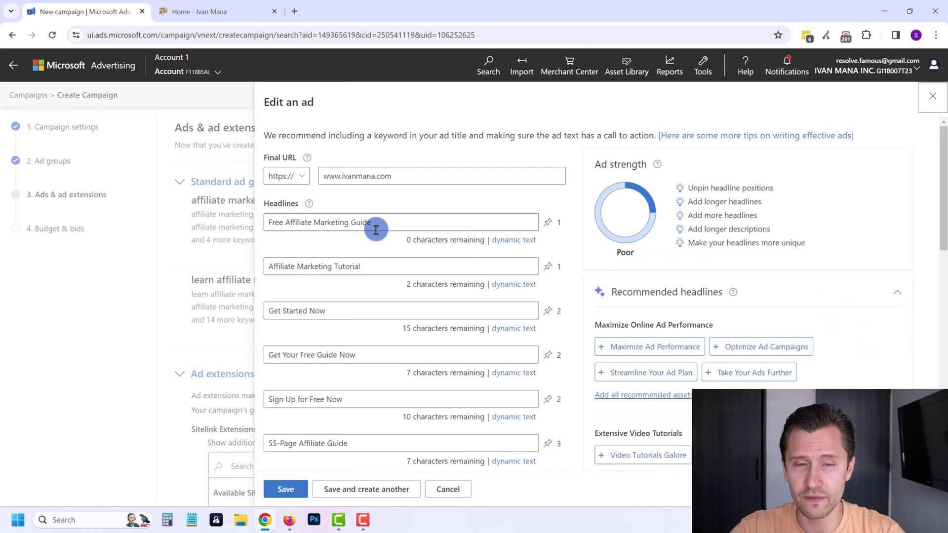
pyautogui.scroll(-1, 380, 269)
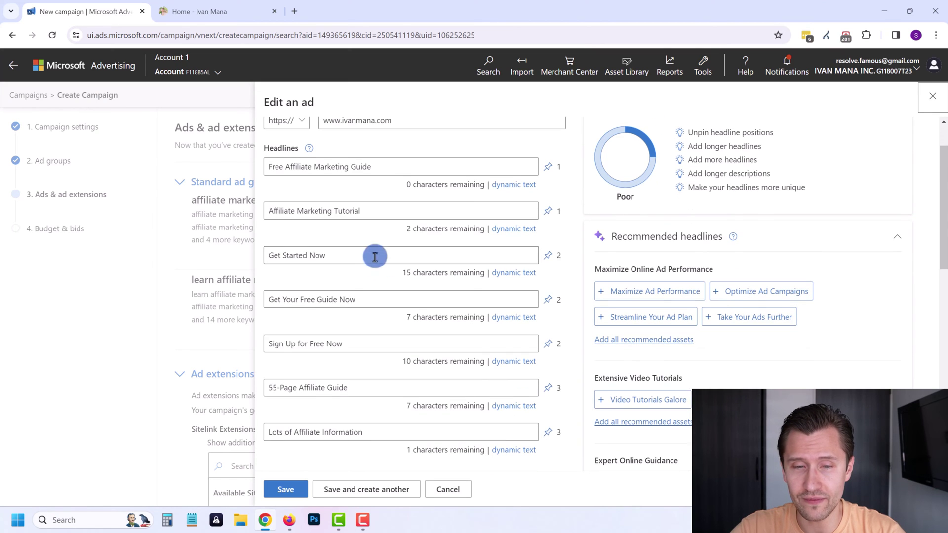
pyautogui.scroll(1, 469, 352)
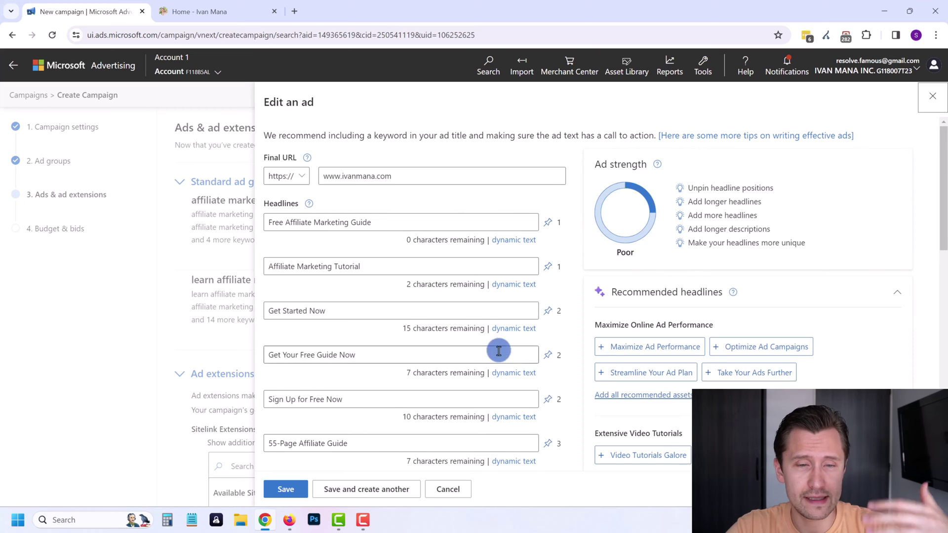
pyautogui.scroll(-3, 508, 341)
pyautogui.click(454, 488)
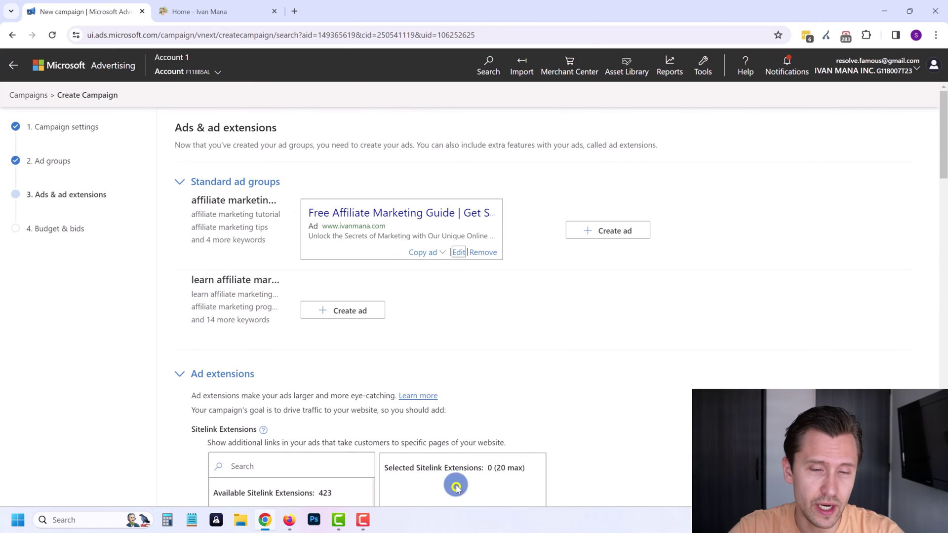
# - Copy the ad from the first ad group to the learn affiliate marketing for beginners ad group
pyautogui.click(323, 315)
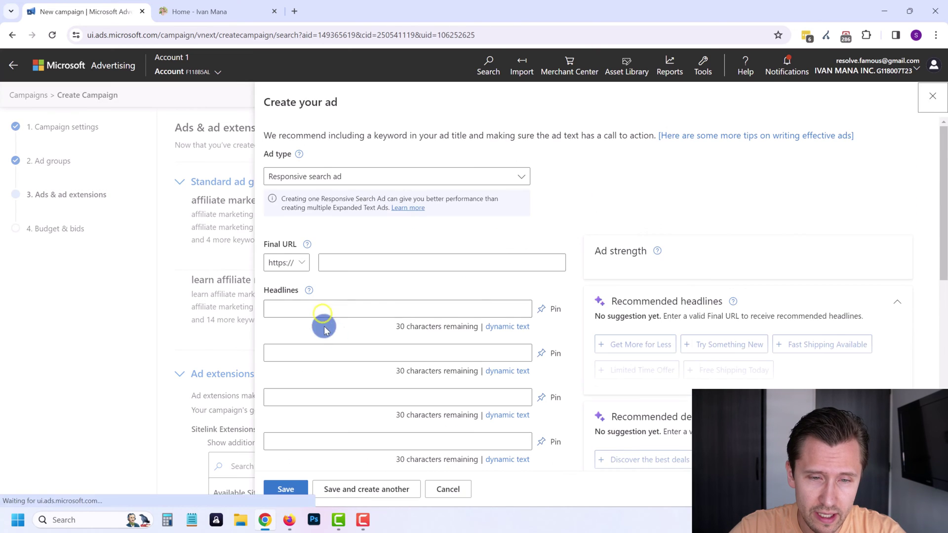
pyautogui.click(450, 489)
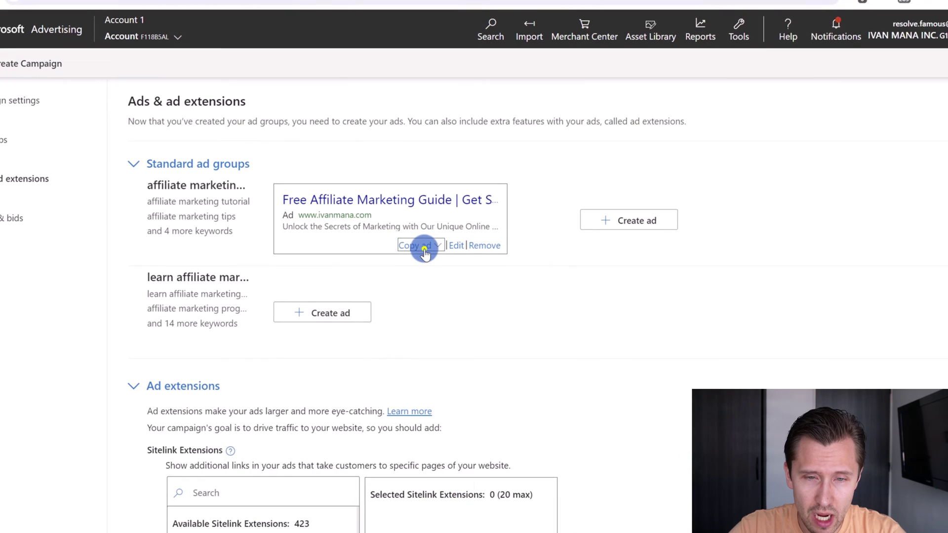
pyautogui.click(436, 252)
pyautogui.click(442, 300)
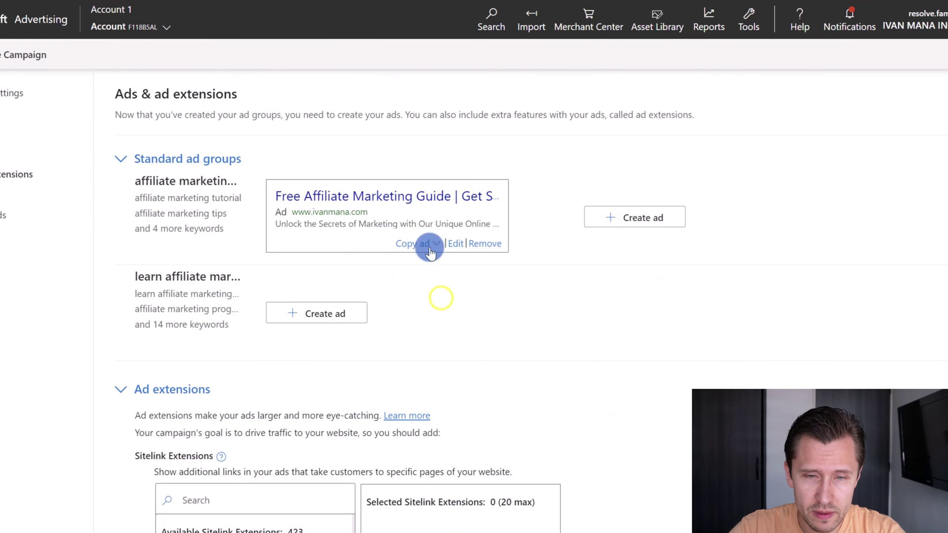
pyautogui.click(417, 243)
pyautogui.click(455, 297)
pyautogui.click(533, 324)
pyautogui.click(537, 356)
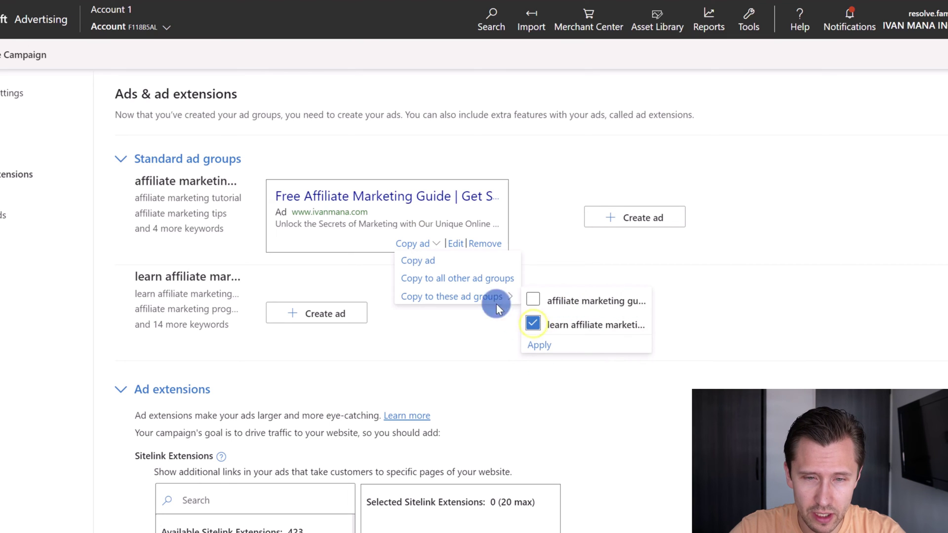
pyautogui.click(446, 278)
pyautogui.click(489, 297)
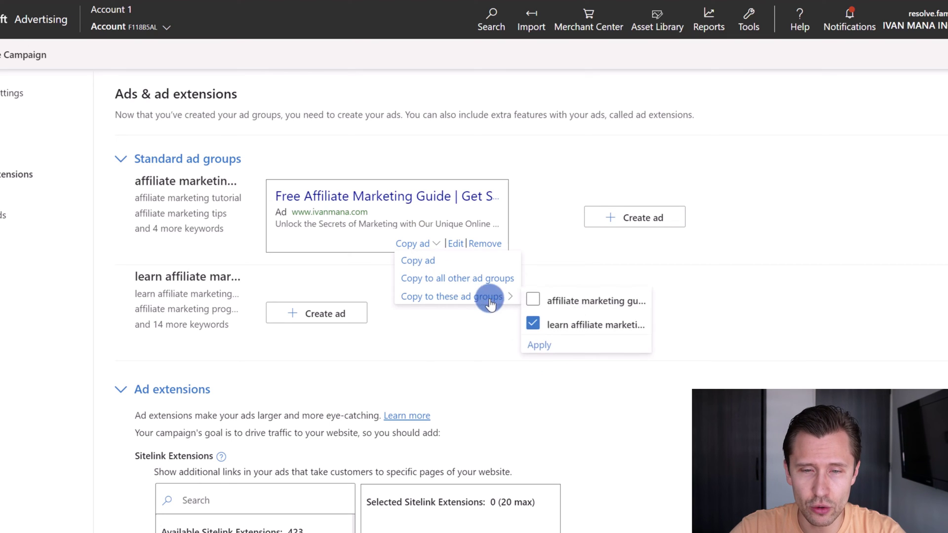
pyautogui.click(540, 343)
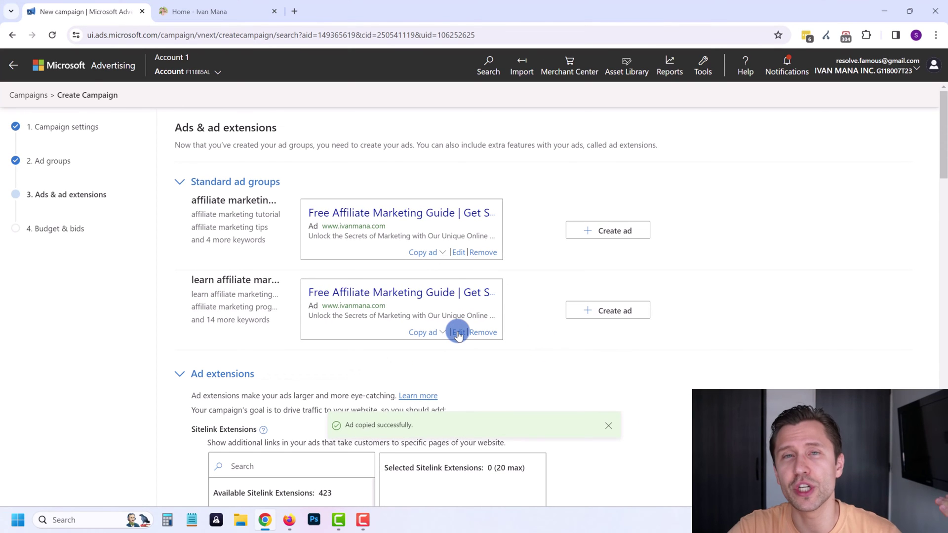
# - Change the copied ad's first two headlines to "Learn Affiliate Marketing Here" and "Learn How to Make Money Online"
pyautogui.click(458, 333)
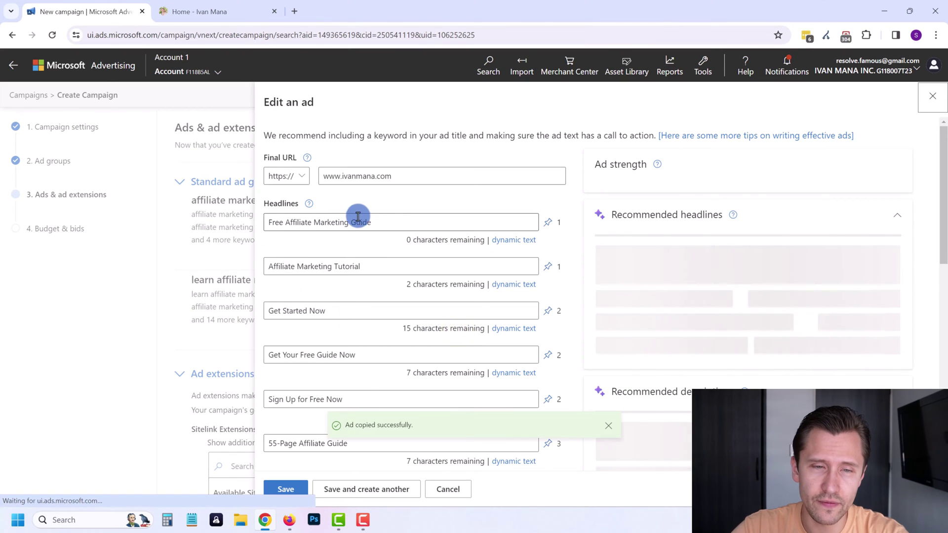
pyautogui.click(392, 221)
pyautogui.moveTo(391, 221); pyautogui.dragTo(270, 237)
pyautogui.write('Learn')
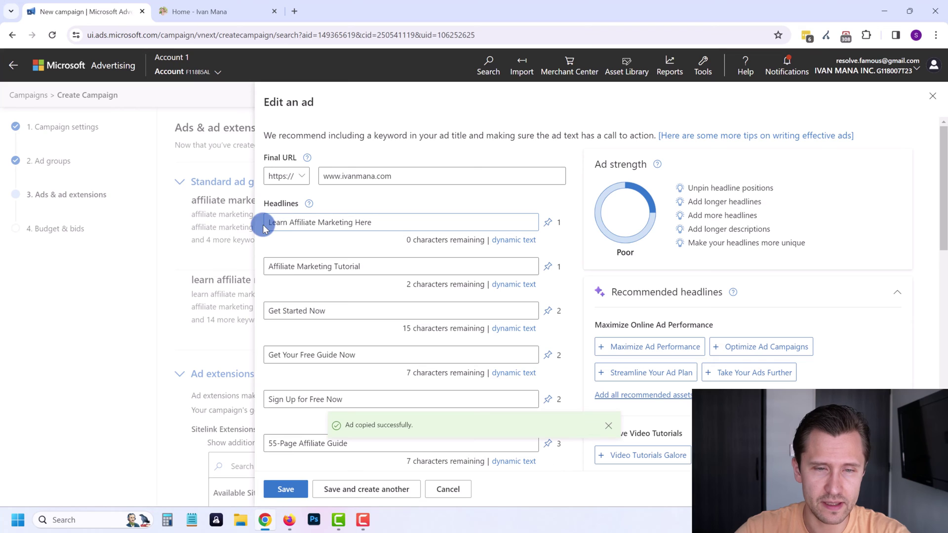
pyautogui.moveTo(375, 263); pyautogui.dragTo(269, 270)
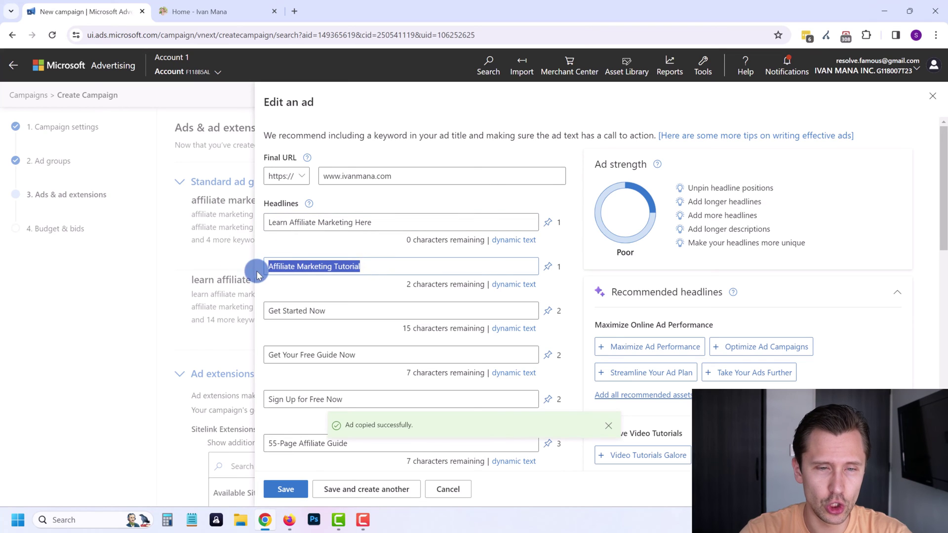
pyautogui.write('Learn How to Make Money Online')
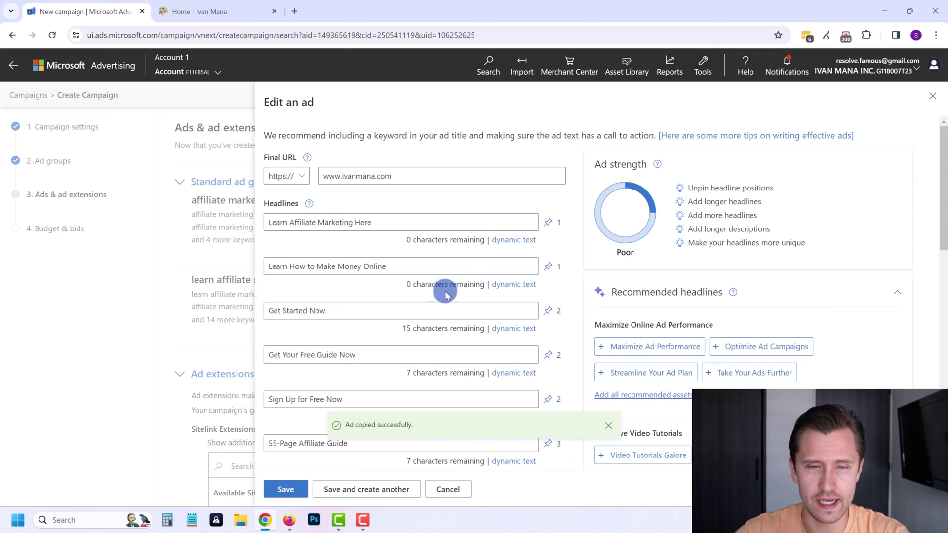
# - Replace the copied ad's "55-Page Affiliate Guide" headline with "Lots of Information to Learn"
pyautogui.scroll(-2, 444, 275)
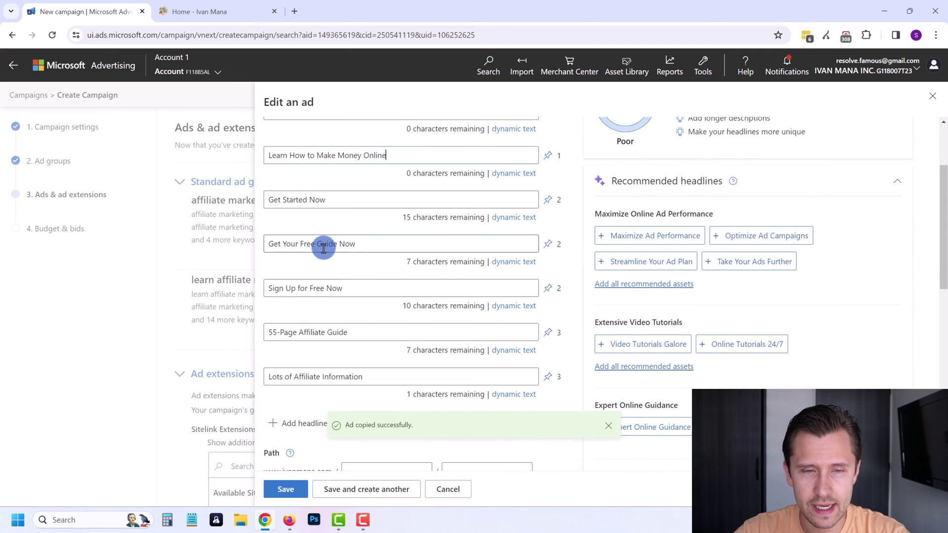
pyautogui.tripleClick(324, 248)
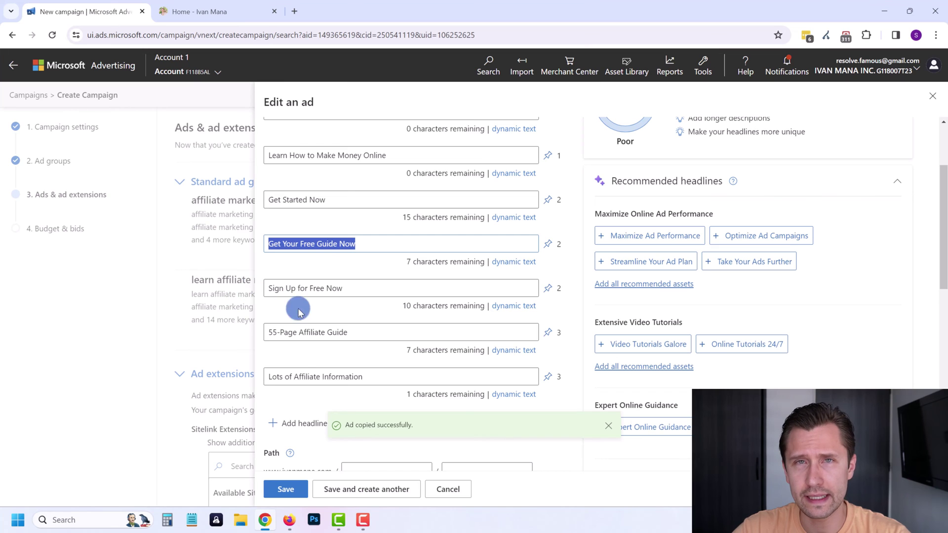
pyautogui.scroll(-1, 342, 213)
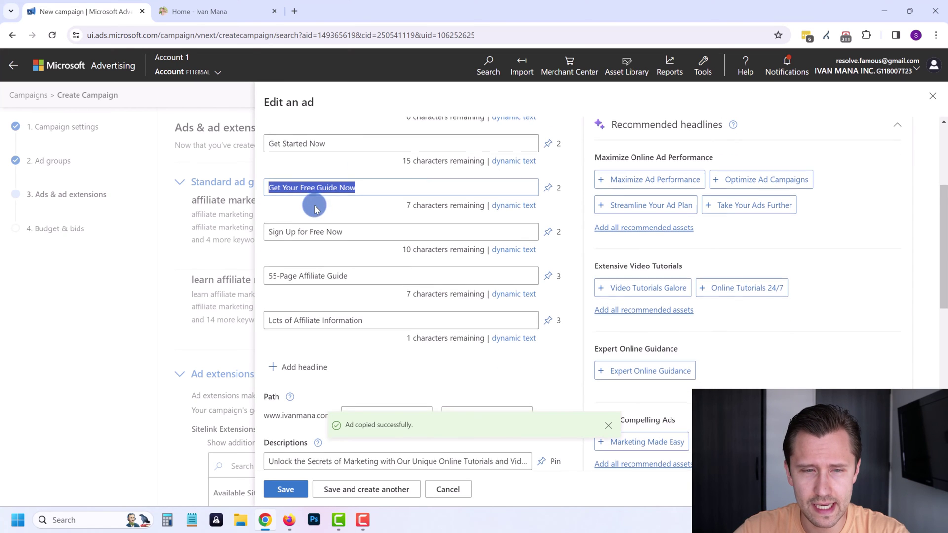
pyautogui.scroll(-1, 316, 247)
pyautogui.moveTo(359, 218); pyautogui.dragTo(252, 212)
pyautogui.write('Lots of Information to Learn')
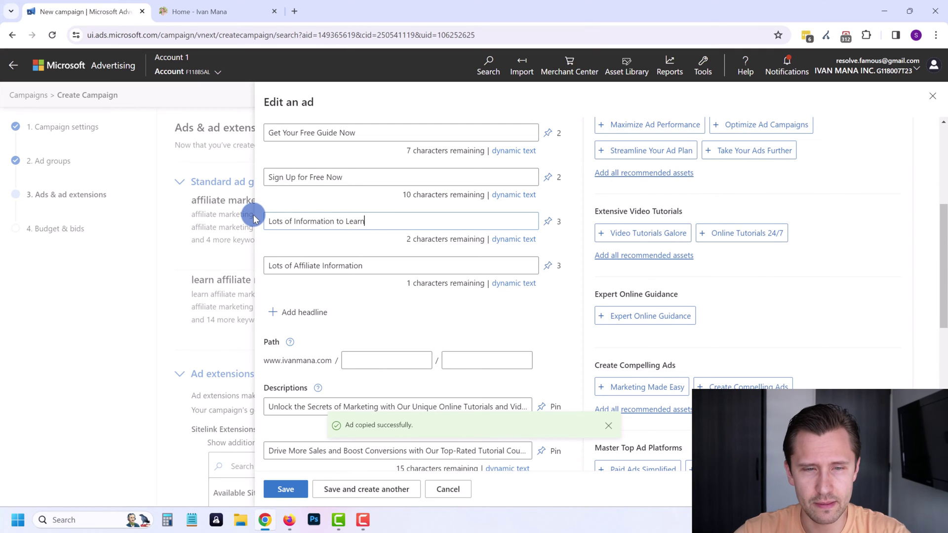
# - Review the copied ad's headlines and descriptions, and save the edited ad
pyautogui.scroll(-2, 469, 280)
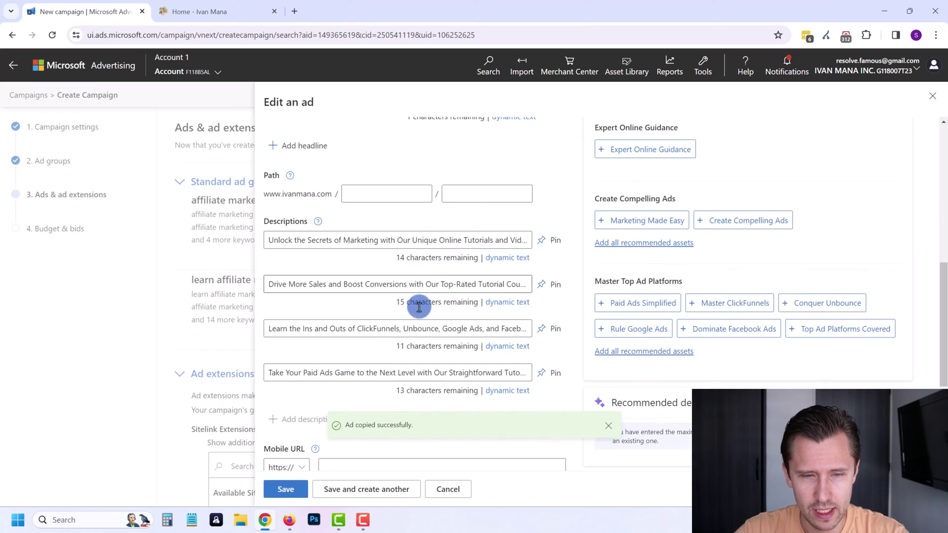
pyautogui.scroll(10, 393, 296)
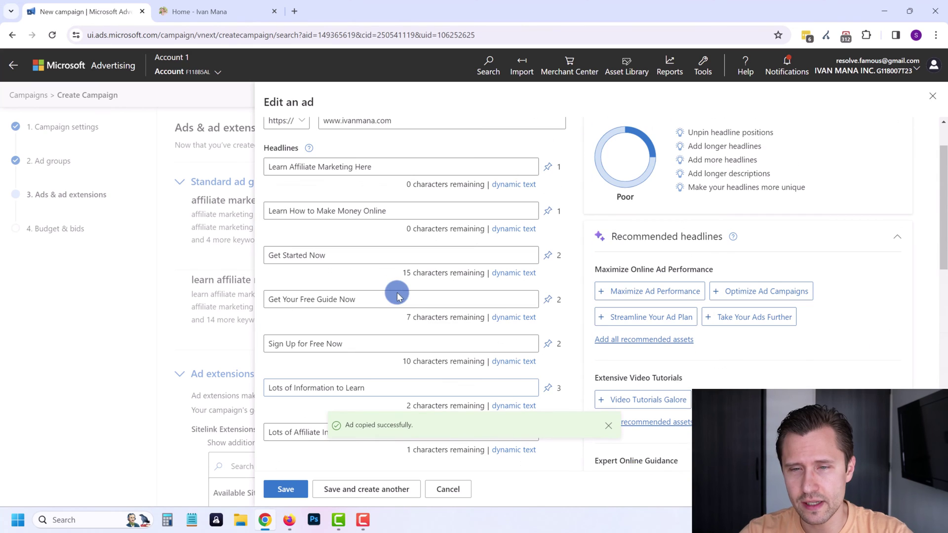
pyautogui.moveTo(290, 224); pyautogui.dragTo(318, 220)
pyautogui.click(320, 226)
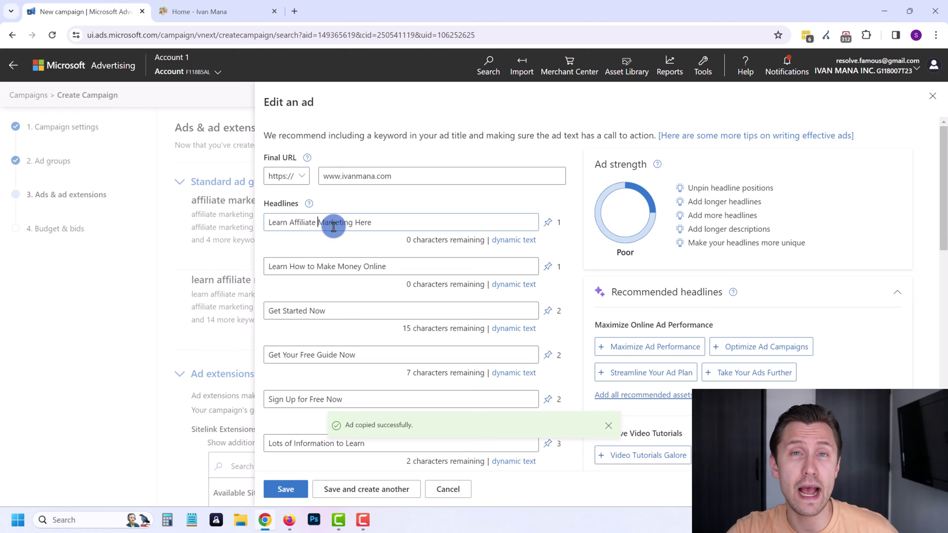
pyautogui.scroll(-5, 380, 324)
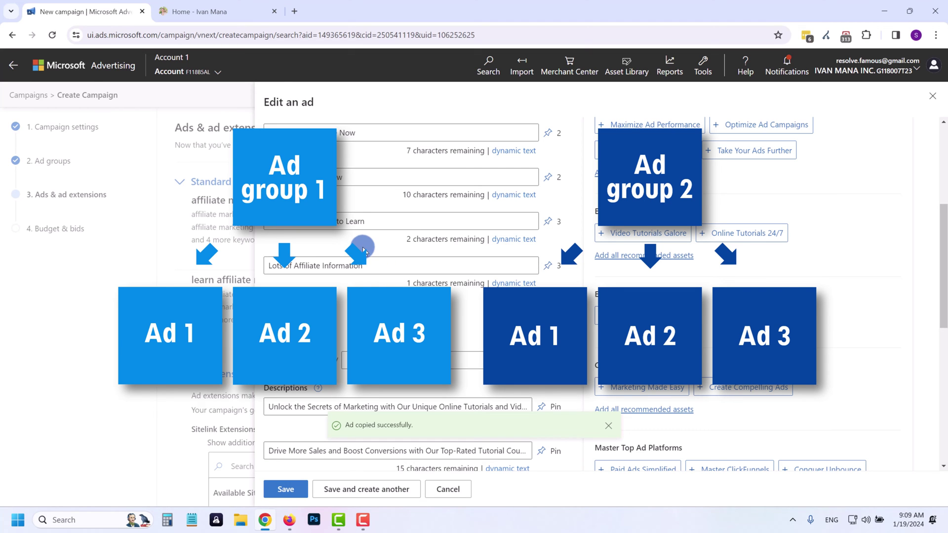
pyautogui.scroll(-1, 474, 331)
pyautogui.scroll(-6, 474, 327)
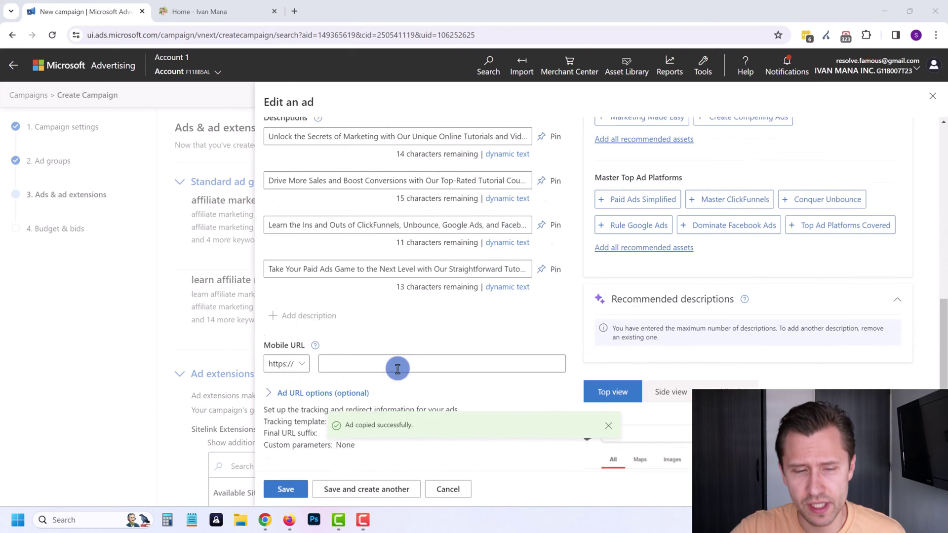
pyautogui.click(288, 489)
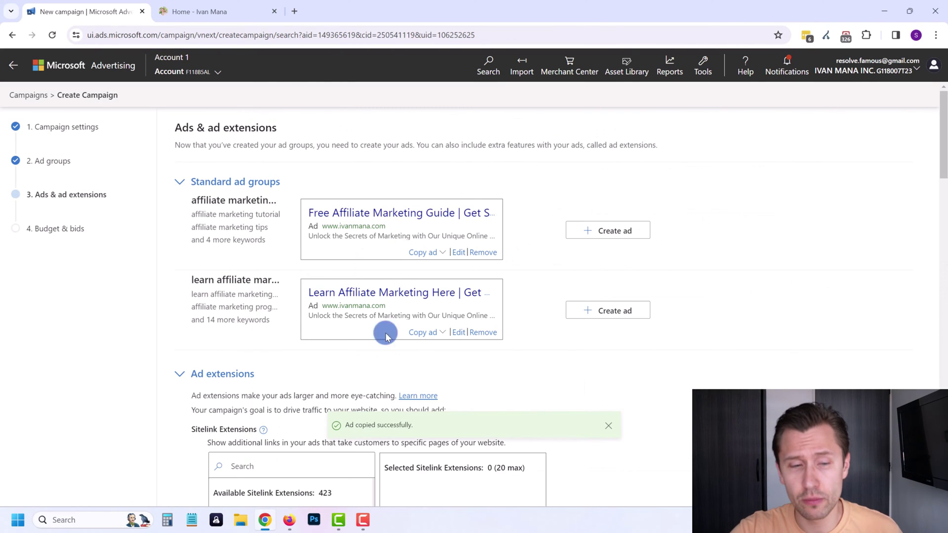
# - Examine the sitelink, action, callout and promotion extensions and the other available extension types without adding any
pyautogui.scroll(-3, 385, 256)
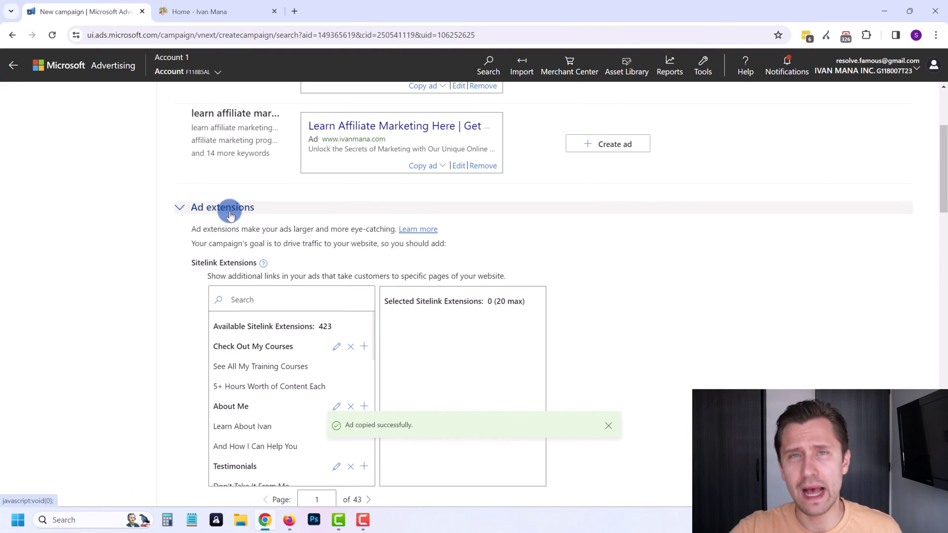
pyautogui.scroll(-3, 229, 213)
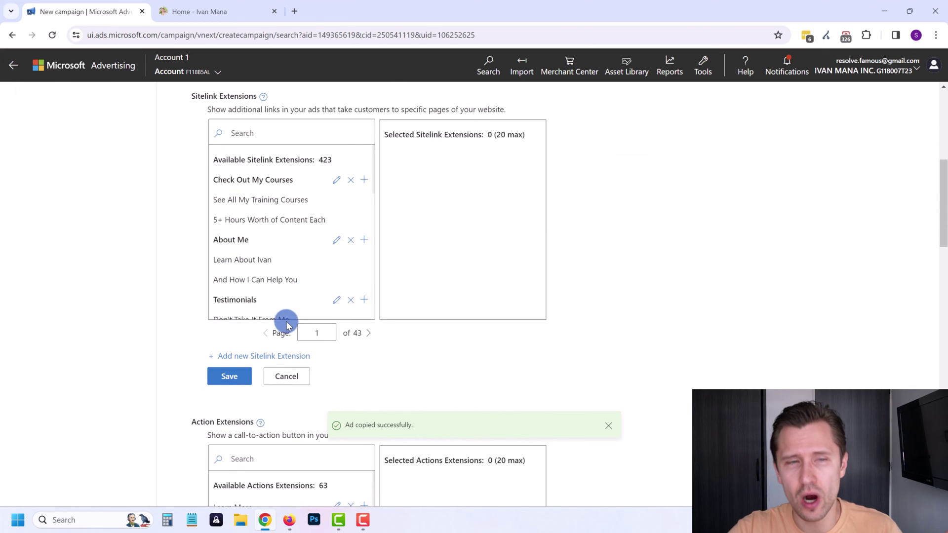
pyautogui.scroll(-8, 373, 329)
pyautogui.scroll(-1, 378, 276)
pyautogui.scroll(2, 379, 241)
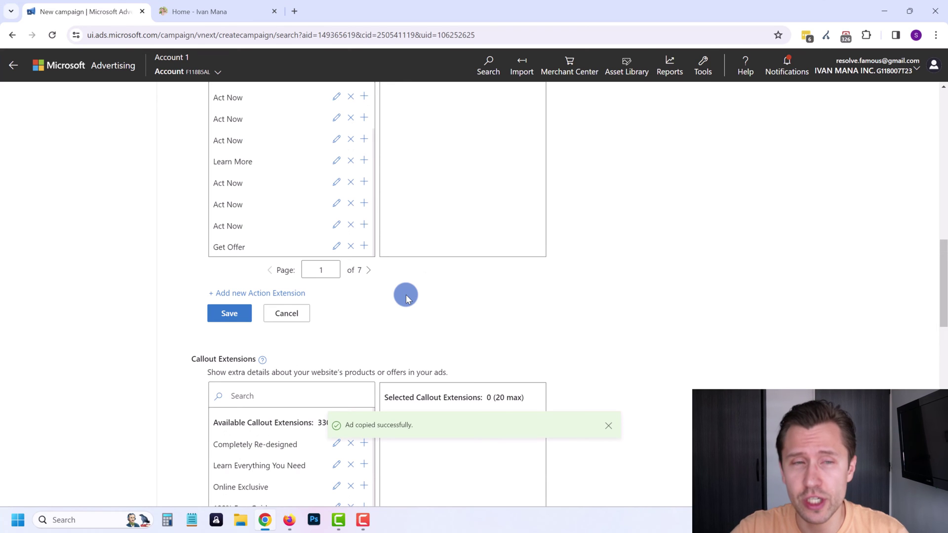
pyautogui.click(236, 11)
pyautogui.moveTo(385, 79)
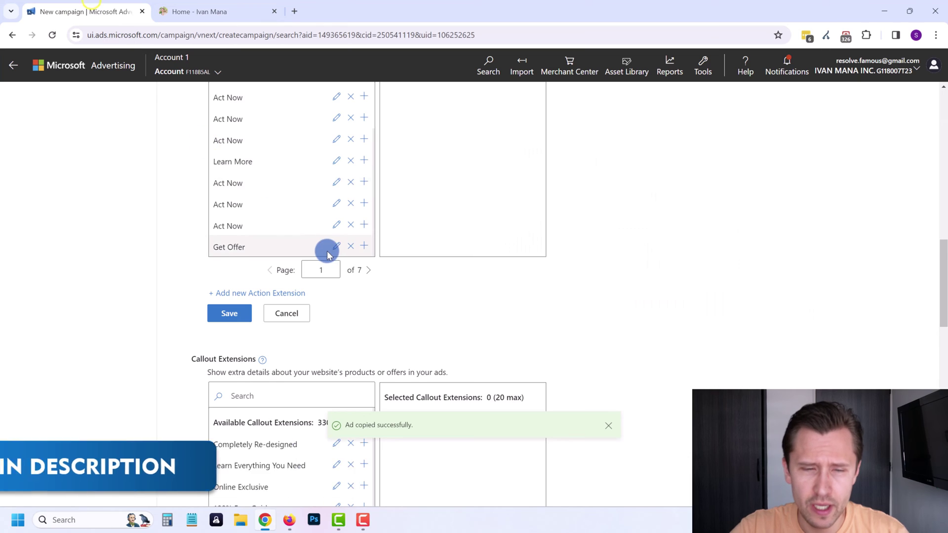
pyautogui.scroll(-7, 365, 277)
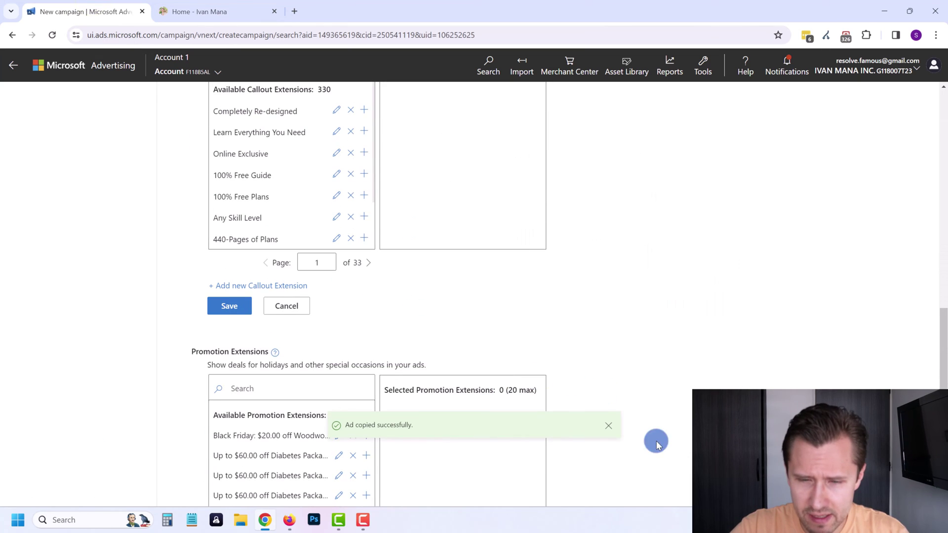
pyautogui.click(610, 430)
pyautogui.scroll(-10, 444, 313)
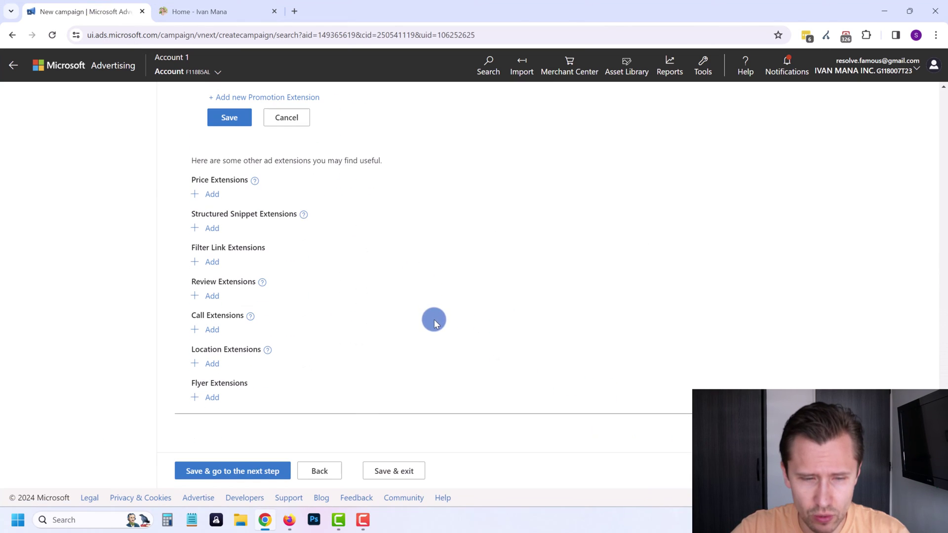
# - Save the ads and extensions, and set the bid strategy to Maximize Clicks with a maximum CPC of 0.15 CAD
pyautogui.click(250, 469)
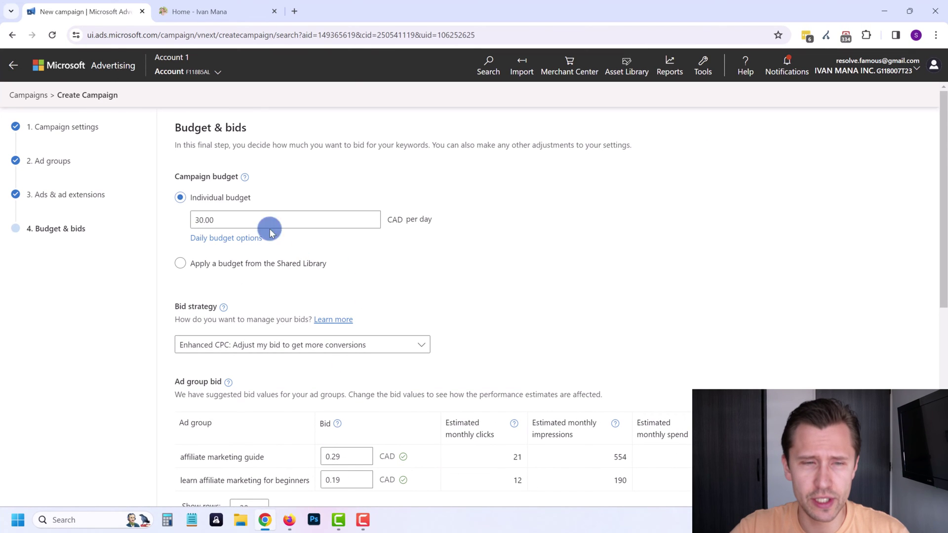
pyautogui.click(223, 344)
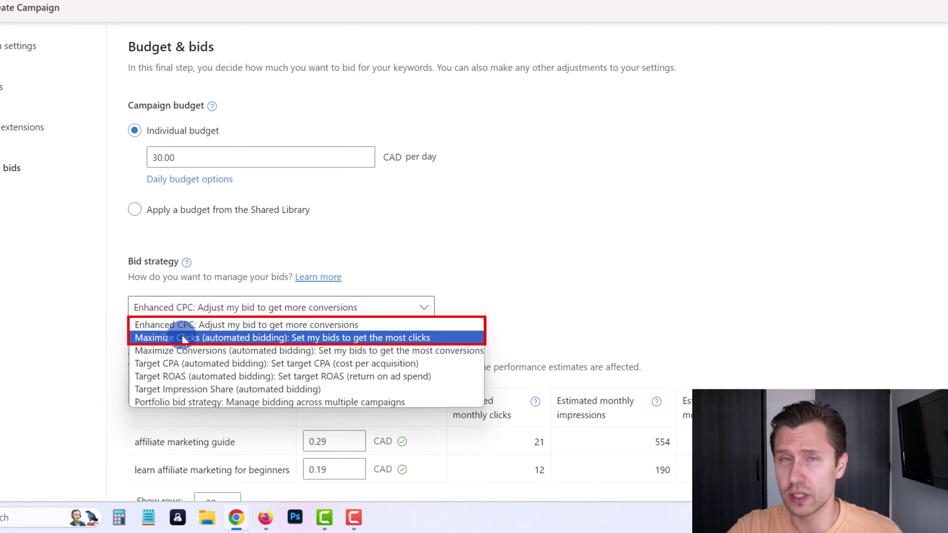
pyautogui.click(182, 337)
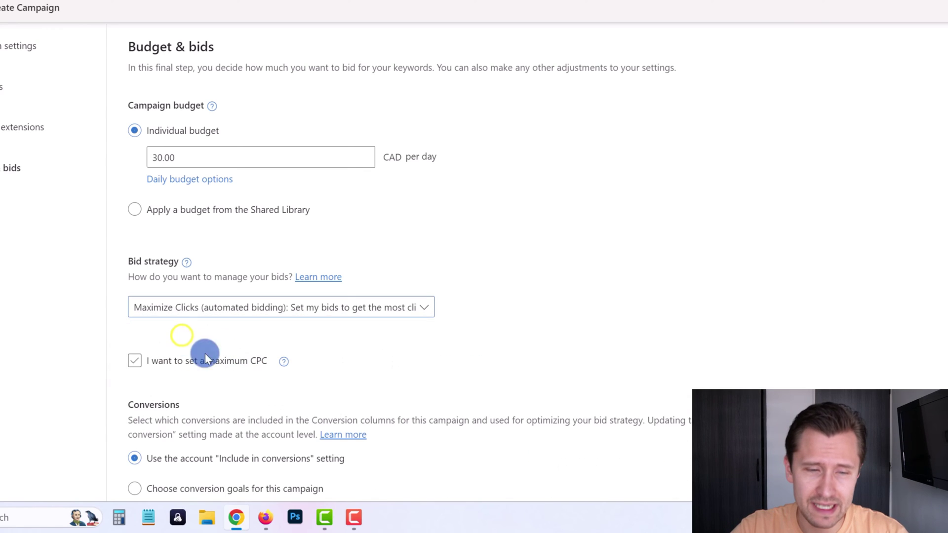
pyautogui.click(133, 363)
pyautogui.scroll(-1, 167, 395)
pyautogui.click(163, 328)
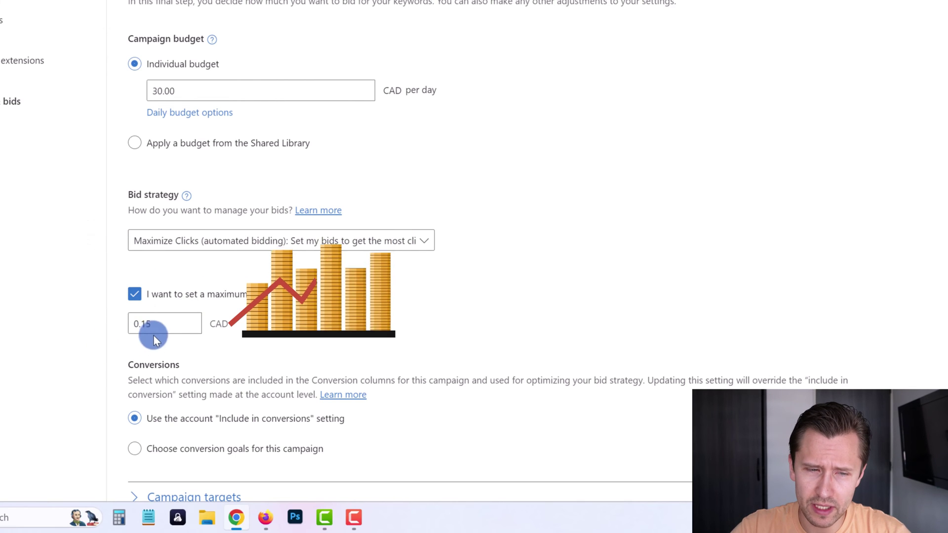
pyautogui.click(139, 324)
pyautogui.scroll(-2, 59, 360)
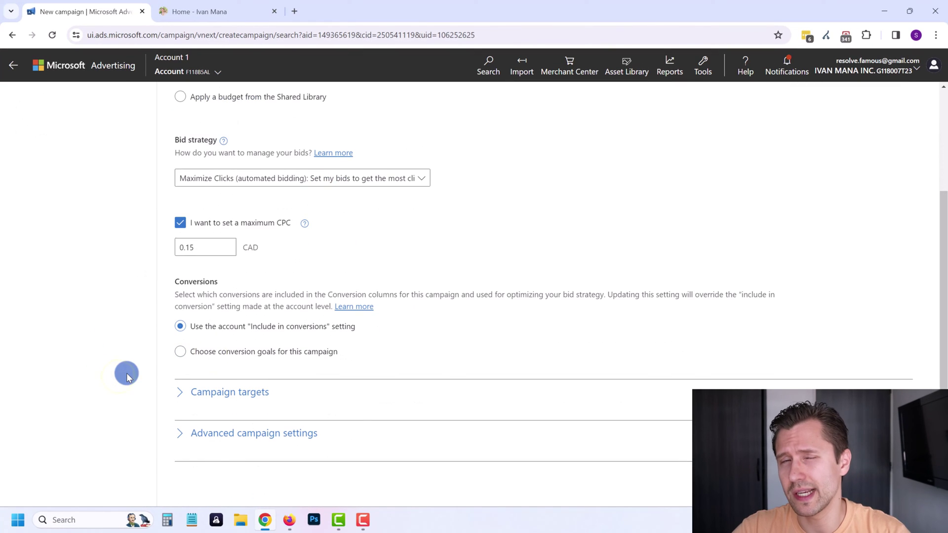
# - Try Enhanced CPC with a 0.45 CAD bid for the "affiliate marketing guide" ad group, and return the bid strategy to Maximize Clicks
pyautogui.click(217, 177)
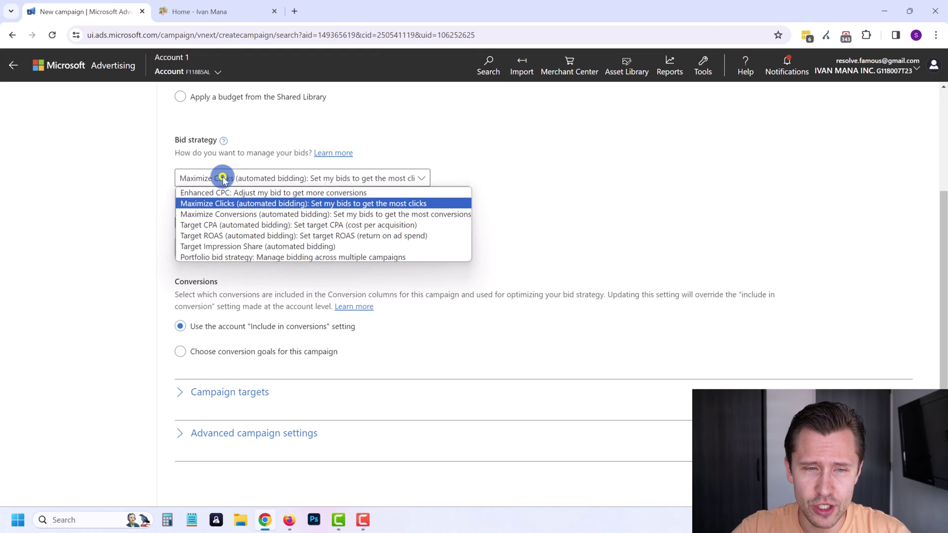
pyautogui.click(214, 193)
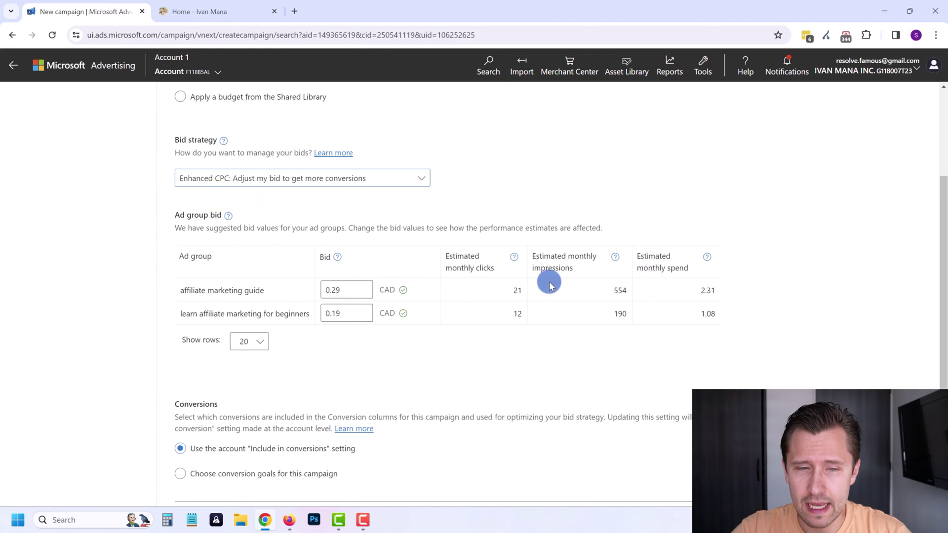
pyautogui.click(336, 293)
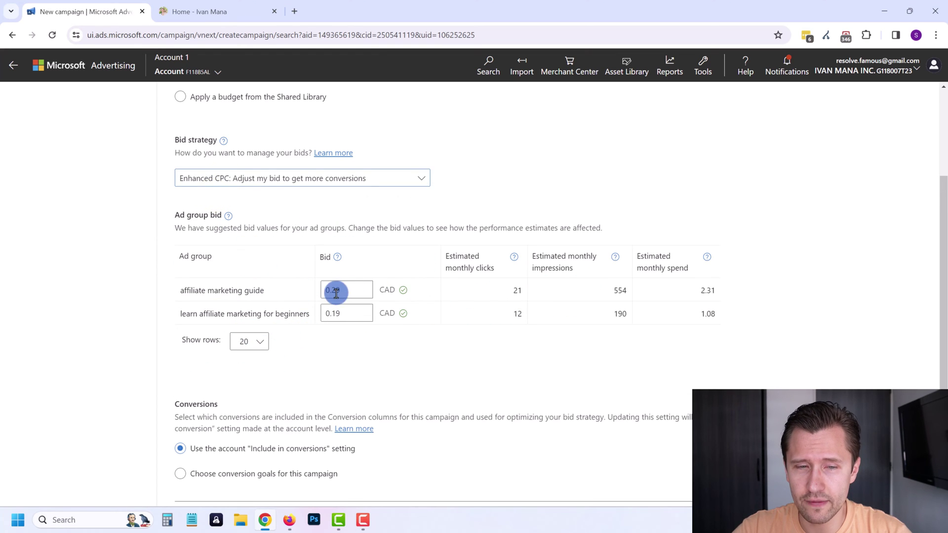
pyautogui.doubleClick(337, 291)
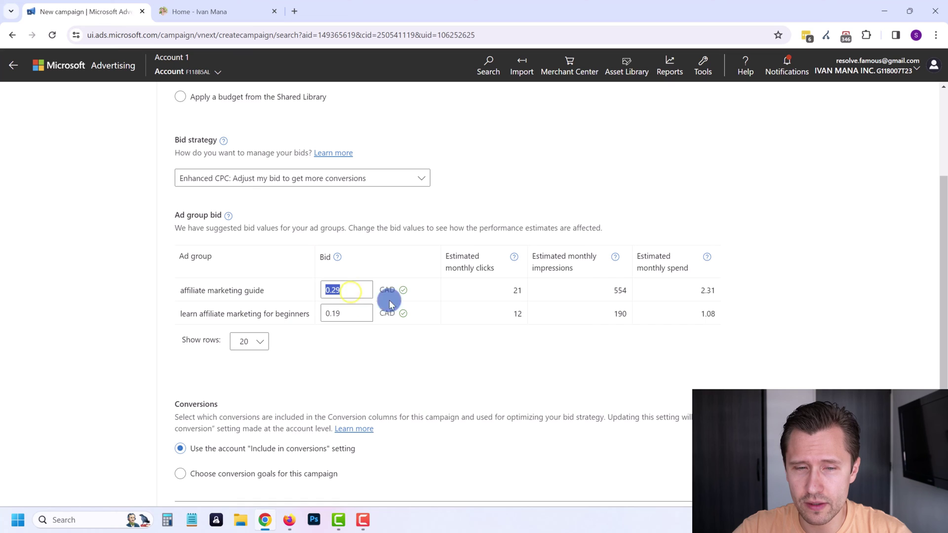
pyautogui.doubleClick(351, 292)
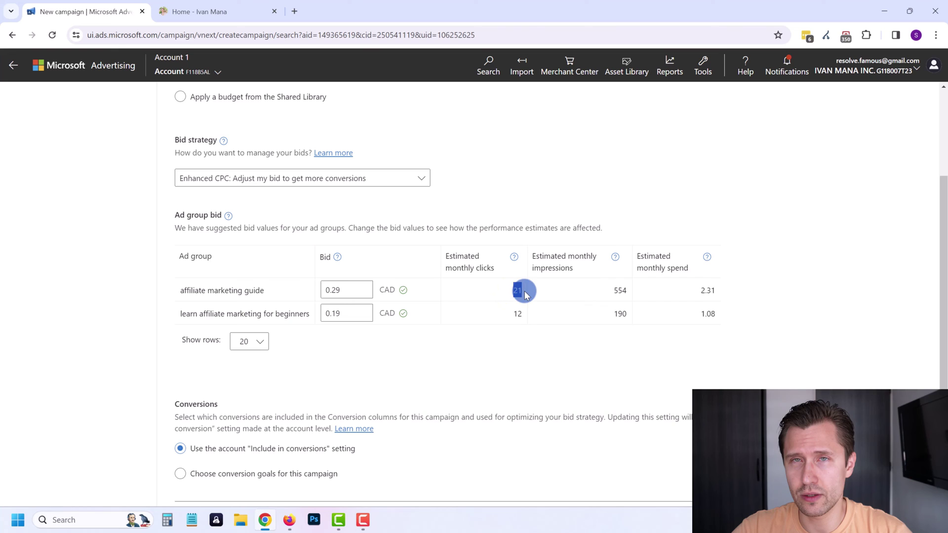
pyautogui.moveTo(346, 291); pyautogui.dragTo(320, 292)
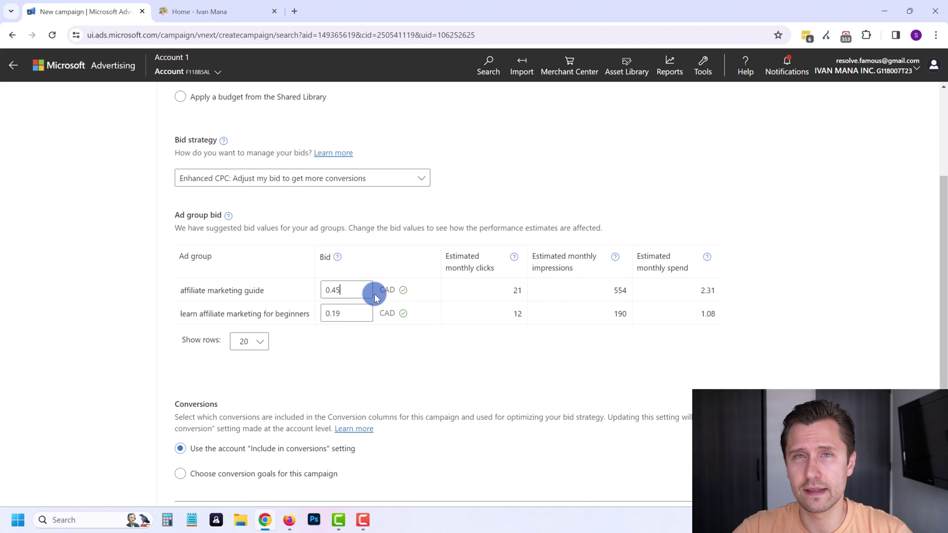
pyautogui.write('0.45')
pyautogui.click(390, 374)
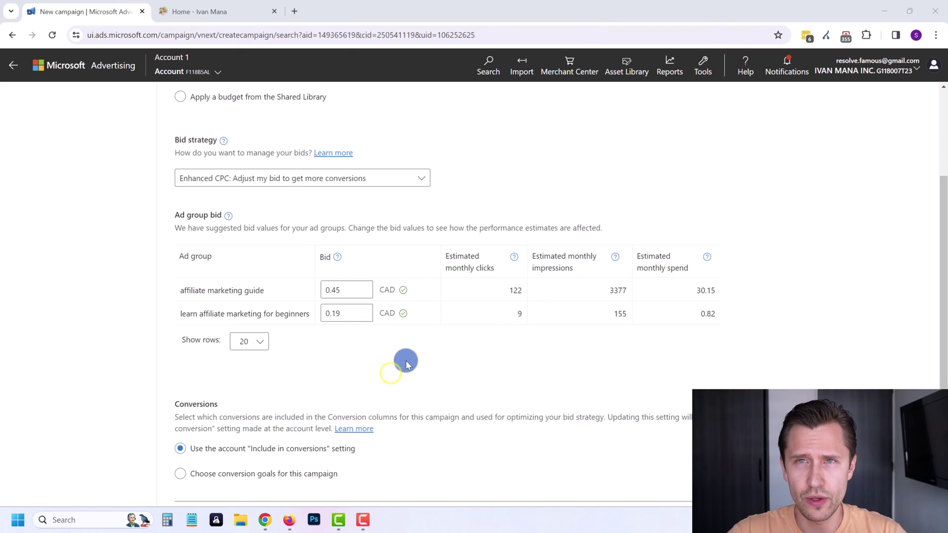
pyautogui.click(336, 179)
pyautogui.click(245, 203)
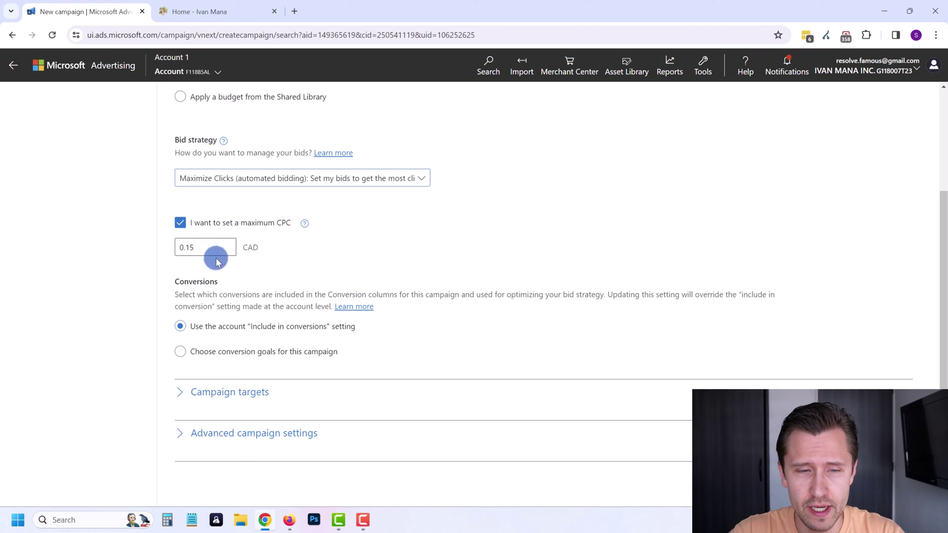
# - Save the budget and bid settings to create the campaign, and dismiss the policy review notice
pyautogui.scroll(-2, 207, 311)
pyautogui.click(201, 470)
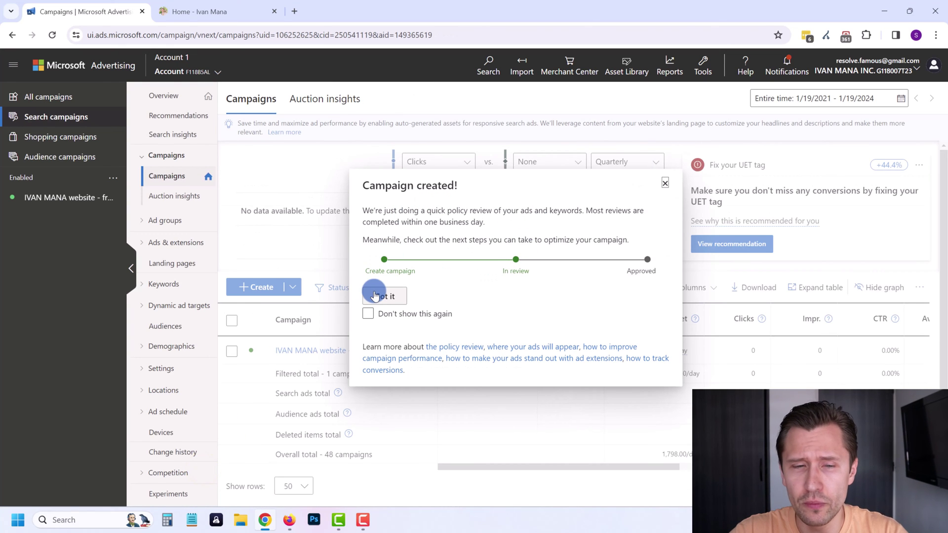
pyautogui.click(385, 297)
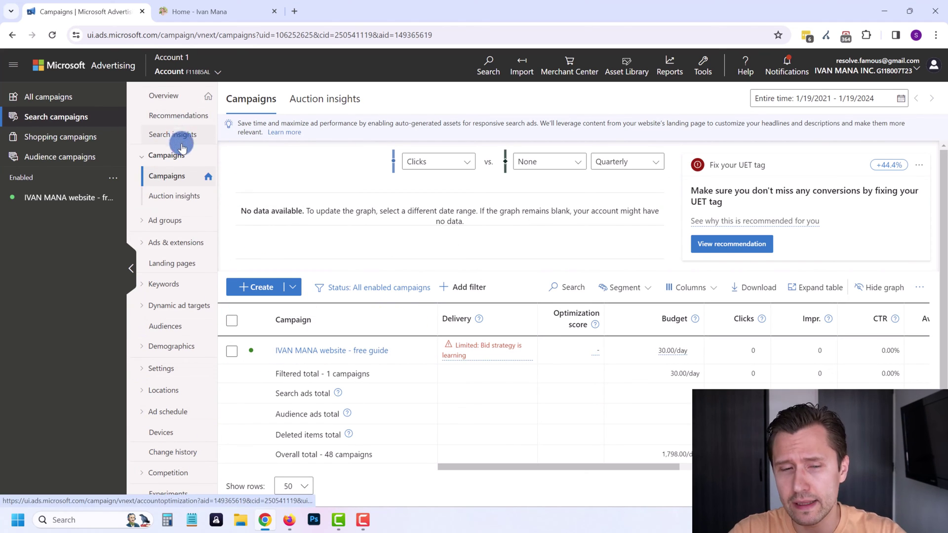
# - Open the "affiliate marketing guide" ad group in the free guide campaign and view its keywords and ads
pyautogui.click(332, 351)
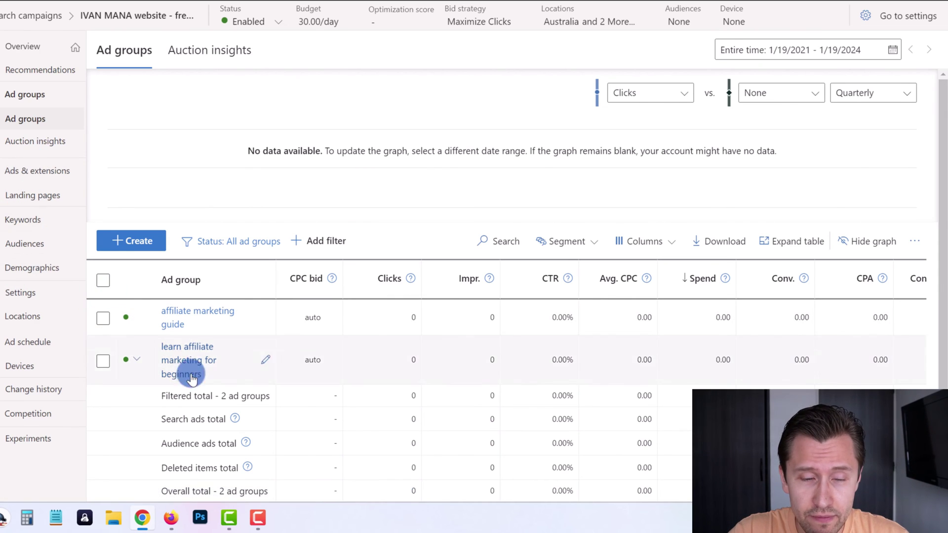
pyautogui.click(179, 310)
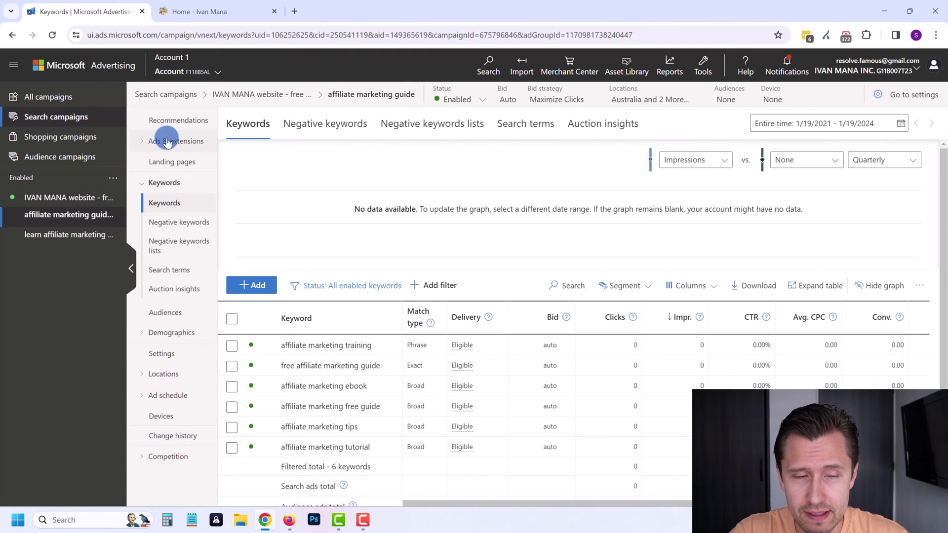
pyautogui.click(168, 141)
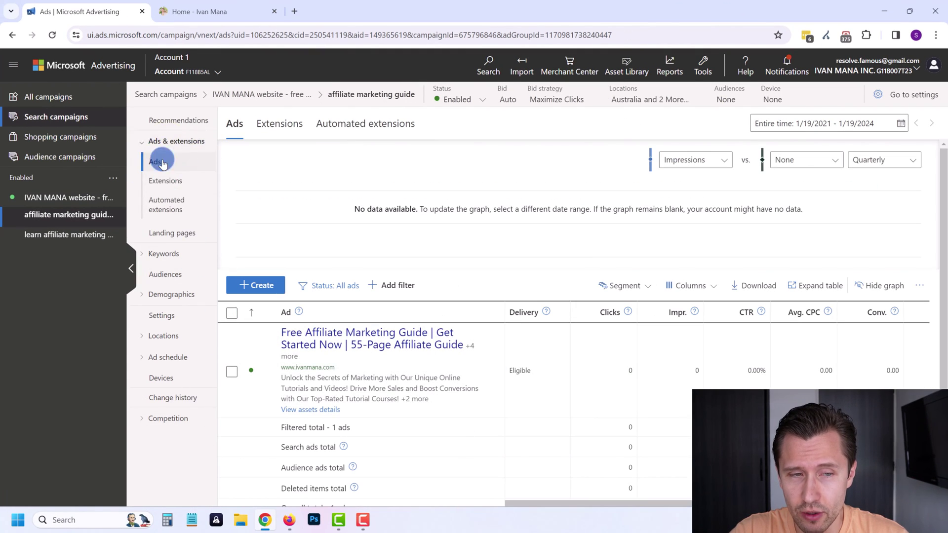
# - Select all keywords in the "affiliate marketing guide" ad group and change the broad match ones to exact match
pyautogui.click(162, 253)
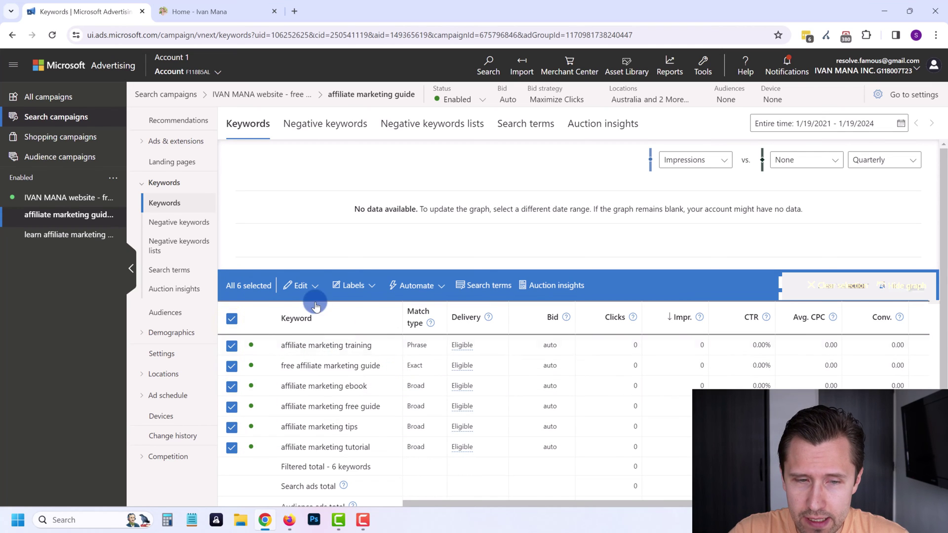
pyautogui.click(300, 285)
pyautogui.click(331, 416)
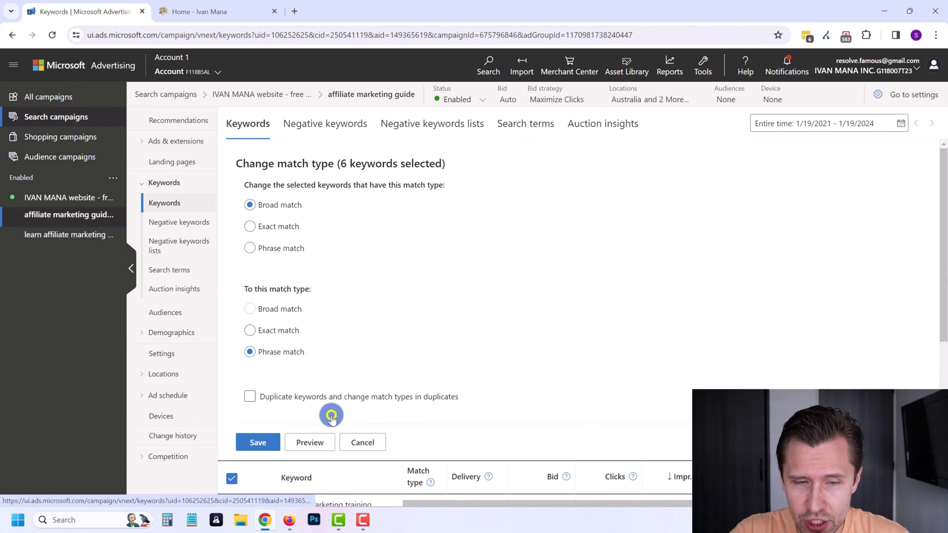
pyautogui.scroll(-2, 419, 430)
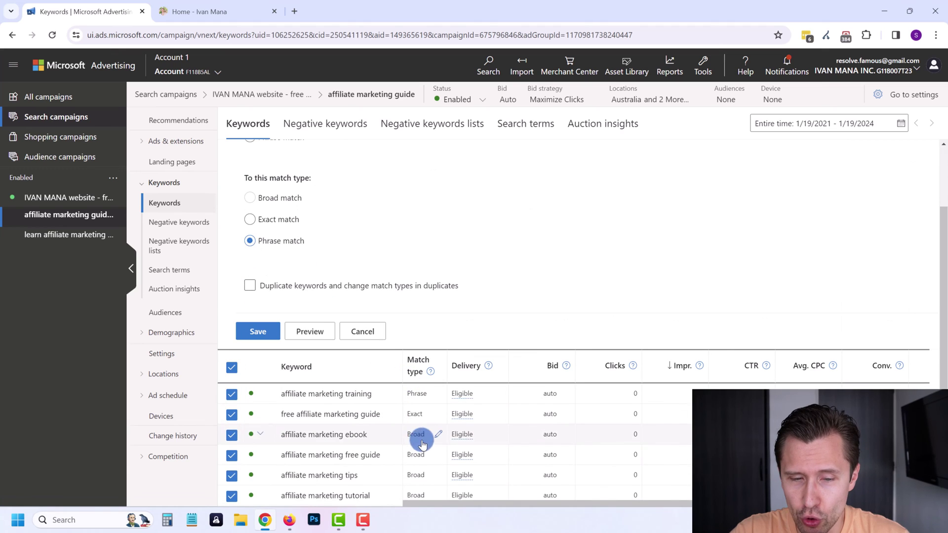
pyautogui.scroll(1, 249, 180)
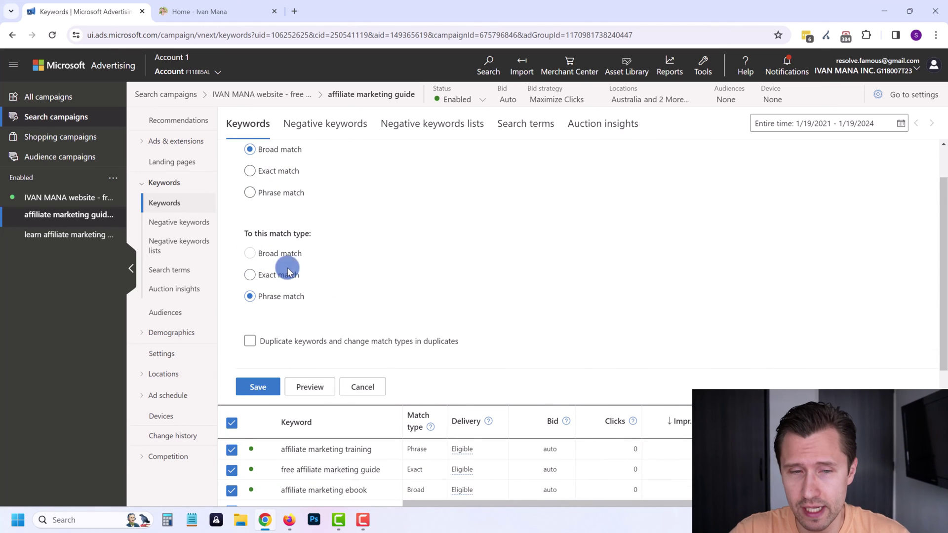
pyautogui.click(250, 274)
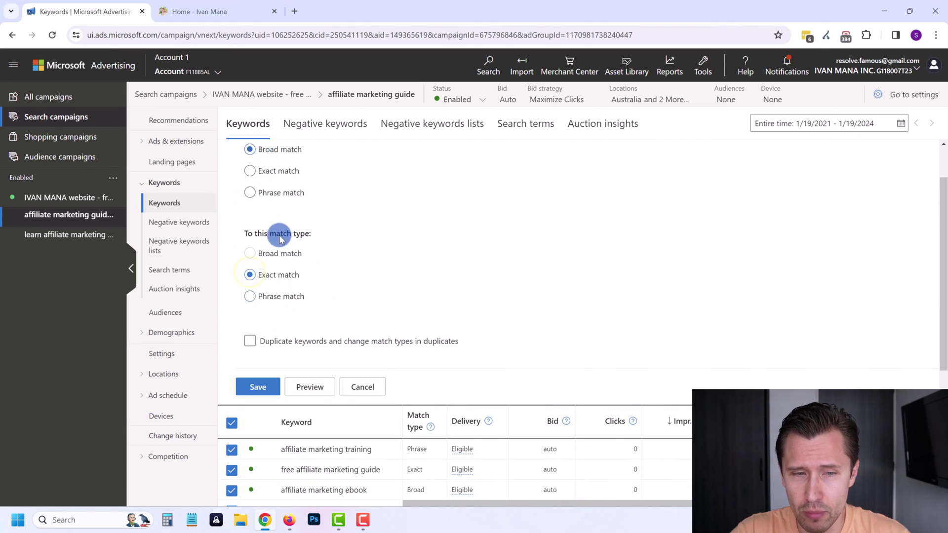
pyautogui.scroll(1, 257, 279)
pyautogui.moveTo(257, 185); pyautogui.dragTo(298, 206)
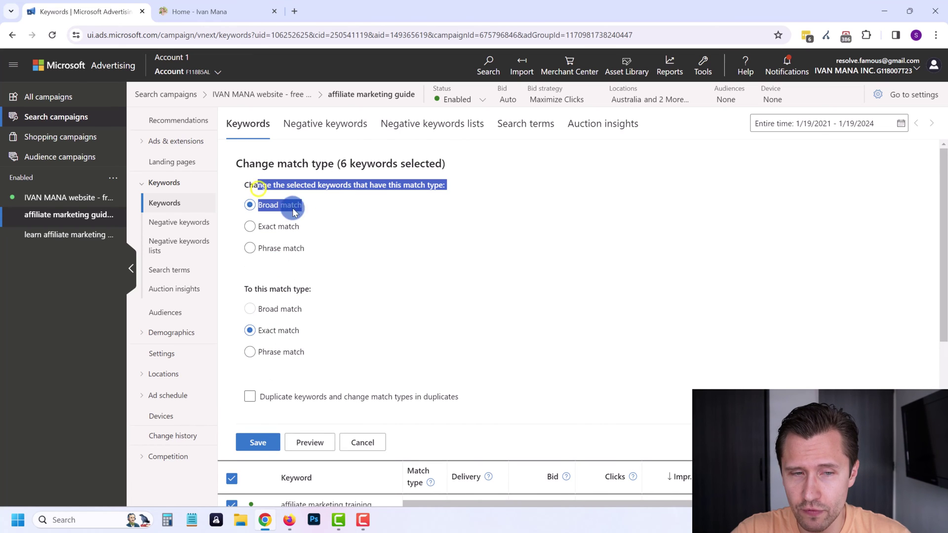
pyautogui.scroll(-1, 266, 340)
pyautogui.click(259, 388)
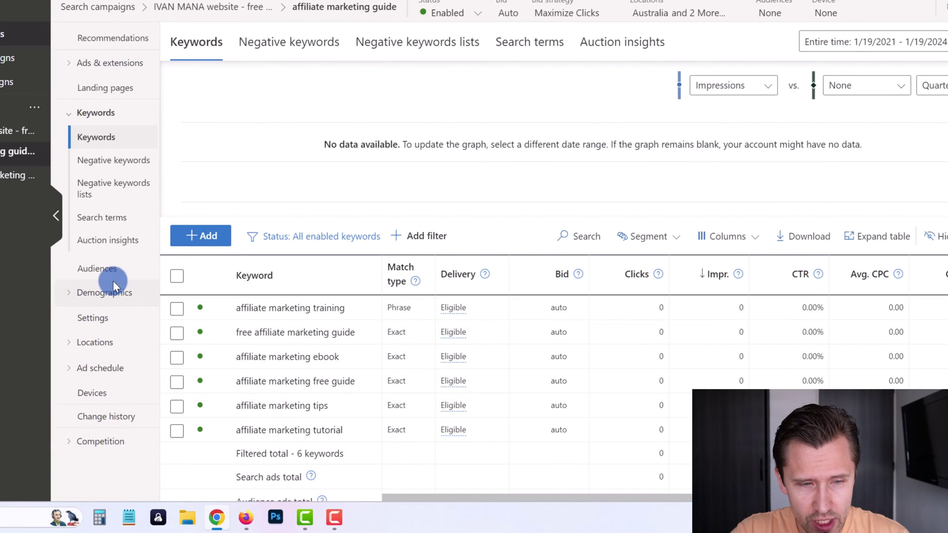
# - Open the free guide campaign's settings and review its budget, bid strategy and maximum CPC
pyautogui.click(94, 319)
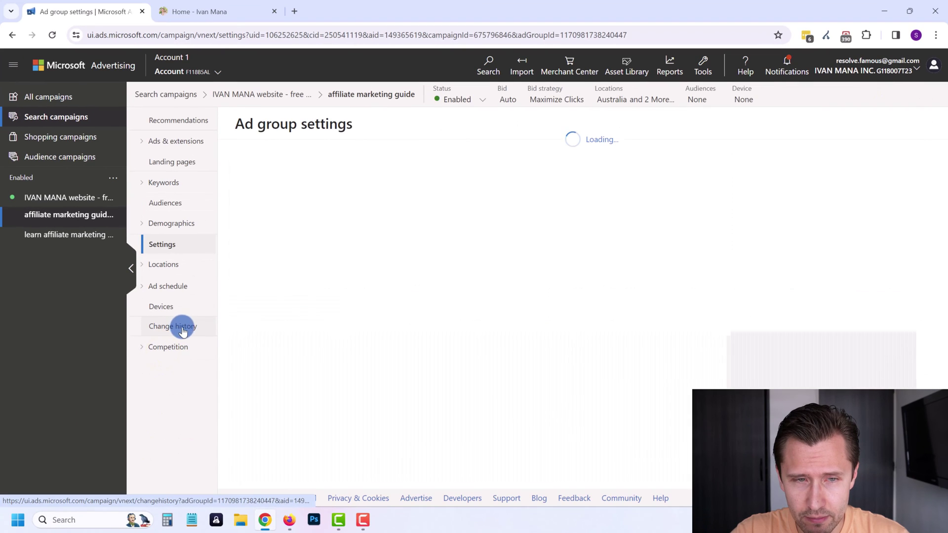
pyautogui.click(53, 196)
pyautogui.scroll(-10, 348, 365)
pyautogui.scroll(9, 349, 355)
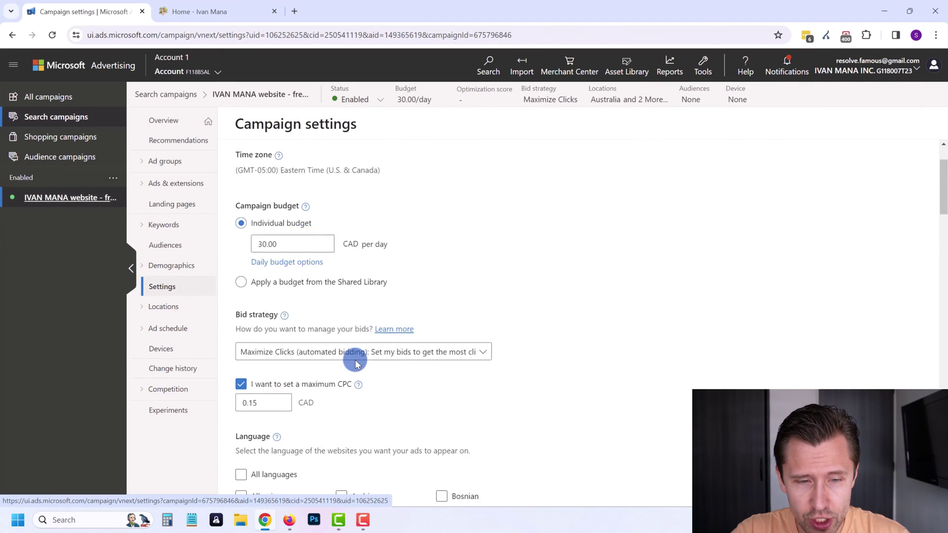
pyautogui.moveTo(259, 407); pyautogui.dragTo(238, 409)
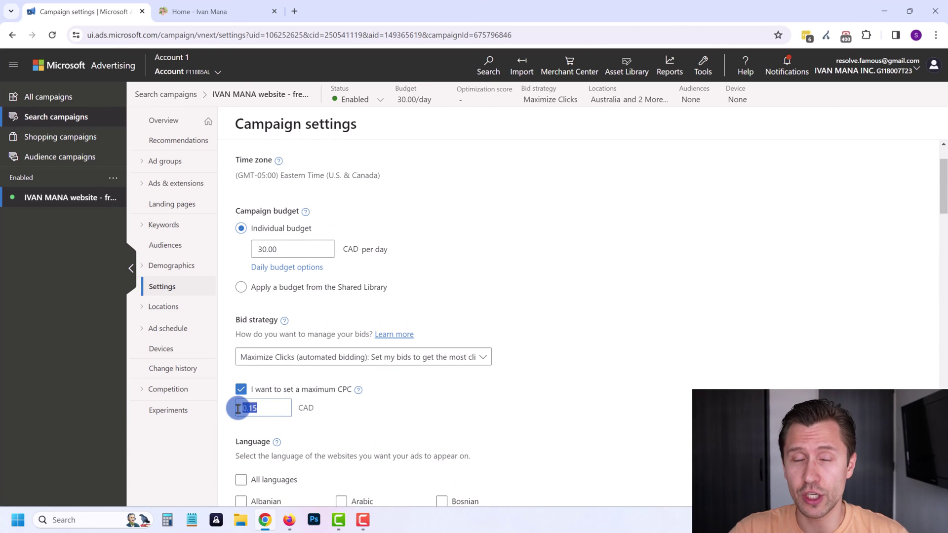
# - Open the campaign's ads list and examine its performance metrics, including the explanation of impressions
pyautogui.click(174, 190)
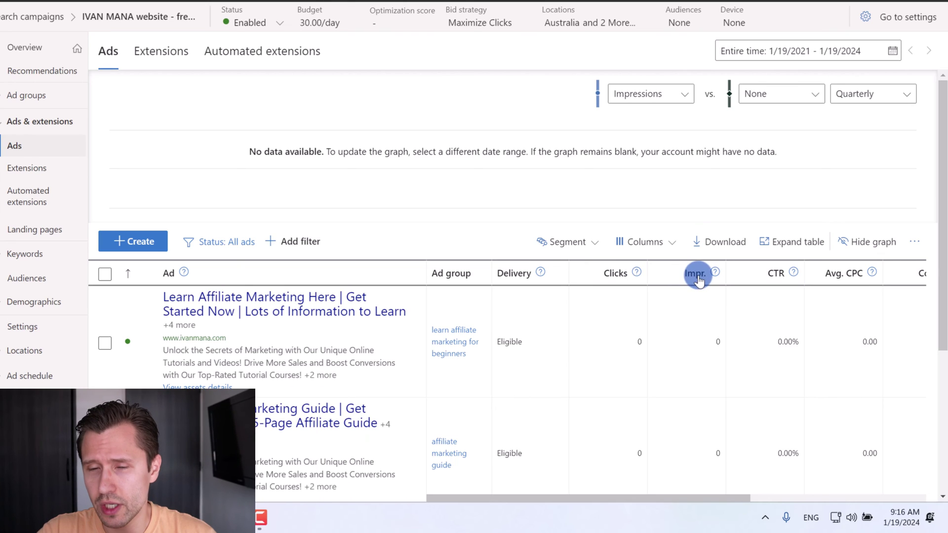
pyautogui.click(716, 275)
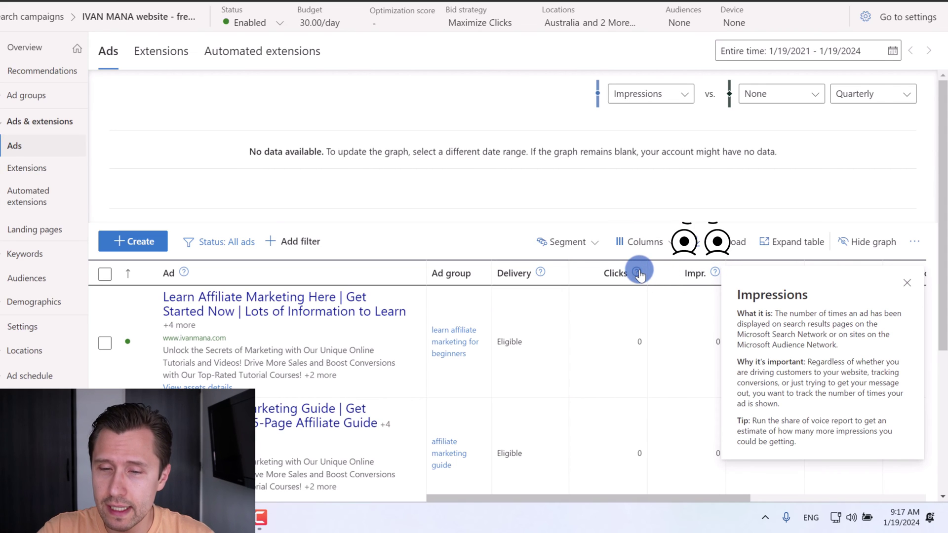
pyautogui.click(621, 212)
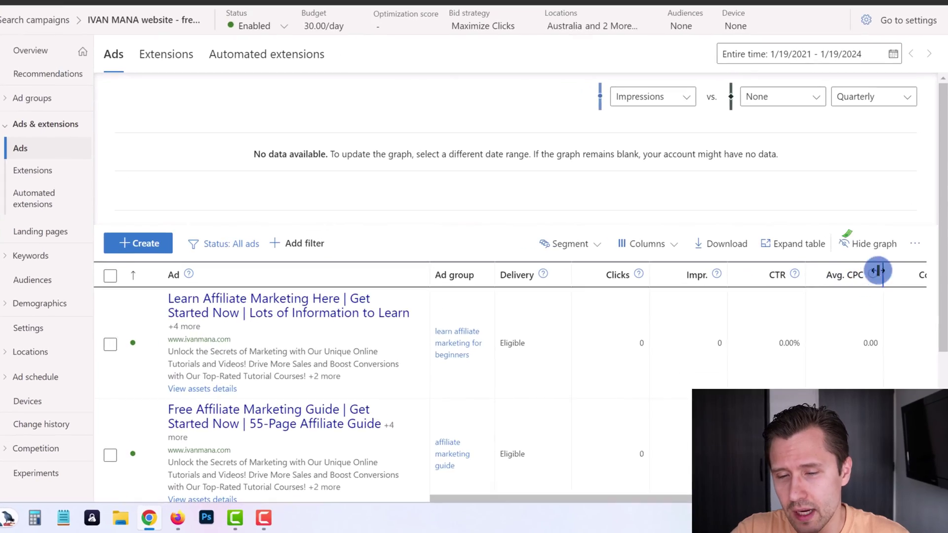
pyautogui.hscroll(3, 784, 279)
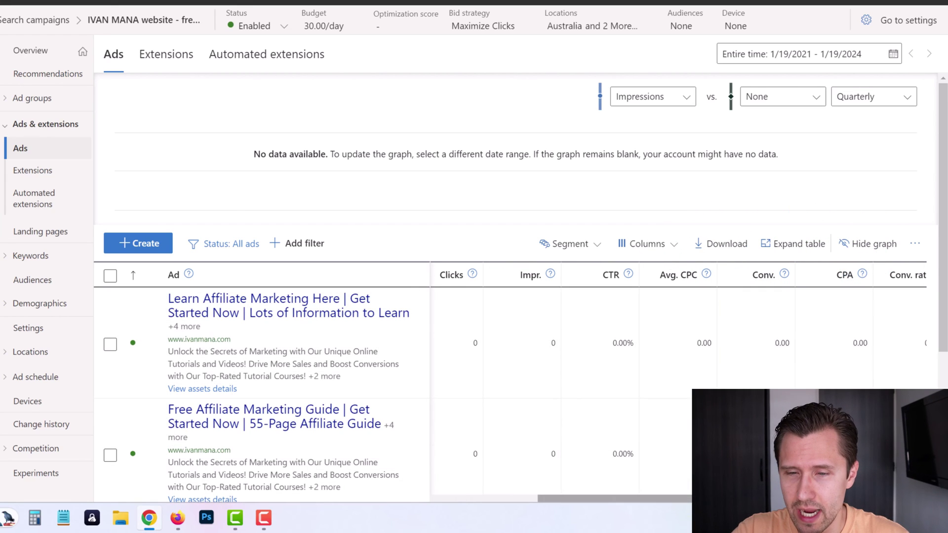
pyautogui.hscroll(-3, 635, 499)
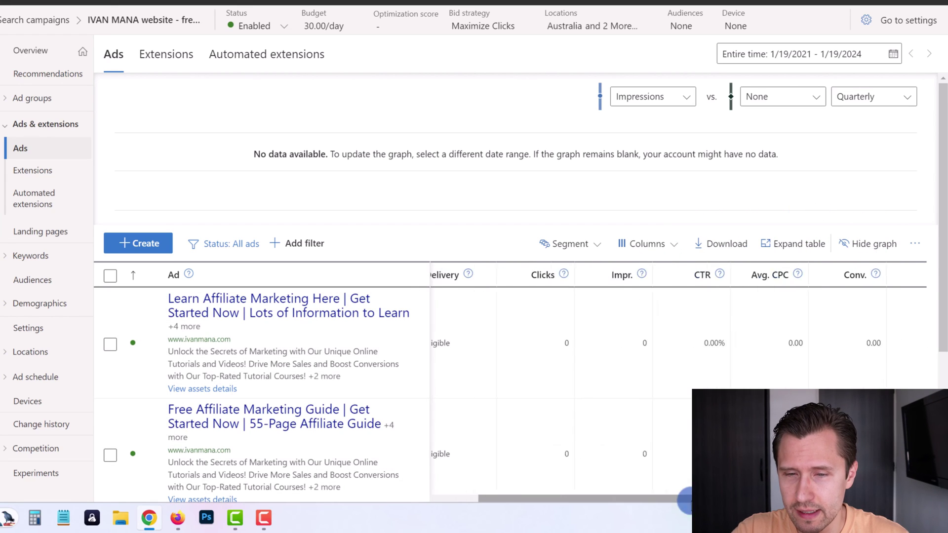
# - Open the ads table's column editor, place CTR before Impr., and move Conv. to the end of the selected columns
pyautogui.click(656, 251)
pyautogui.click(642, 273)
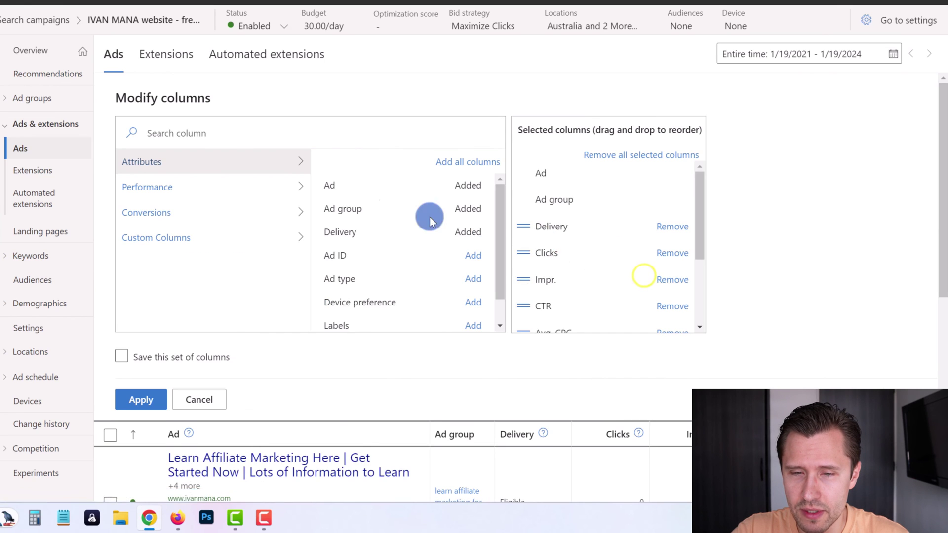
pyautogui.scroll(-2, 529, 257)
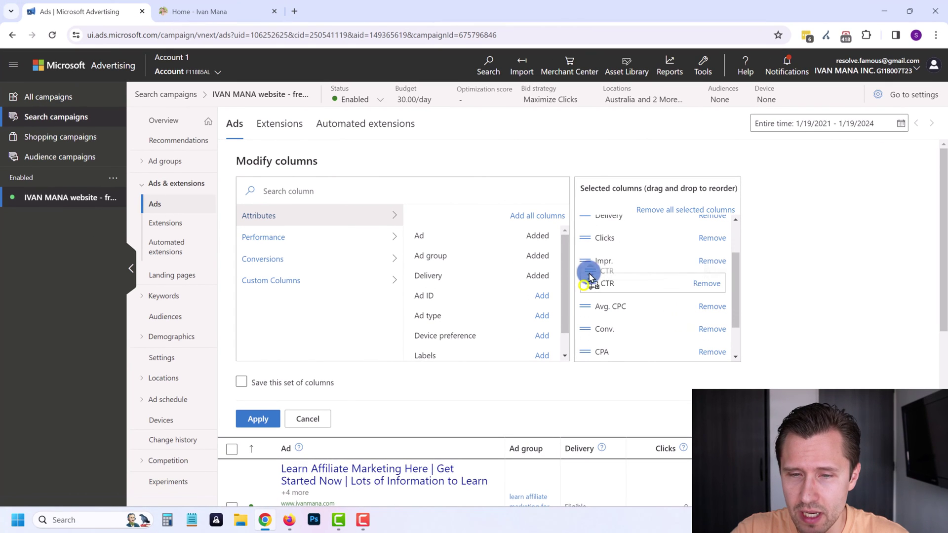
pyautogui.moveTo(590, 276); pyautogui.dragTo(588, 345)
pyautogui.scroll(-2, 586, 320)
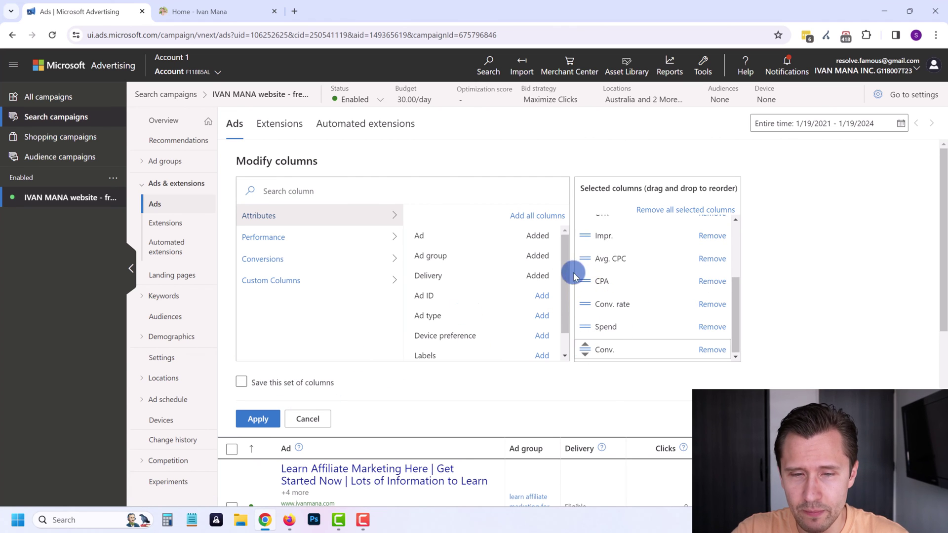
pyautogui.scroll(-1, 444, 297)
# - Examine the Performance and Conversions columns that can be added to the ads table, including Avg. CPM and the video metrics
pyautogui.click(263, 237)
pyautogui.scroll(-3, 459, 276)
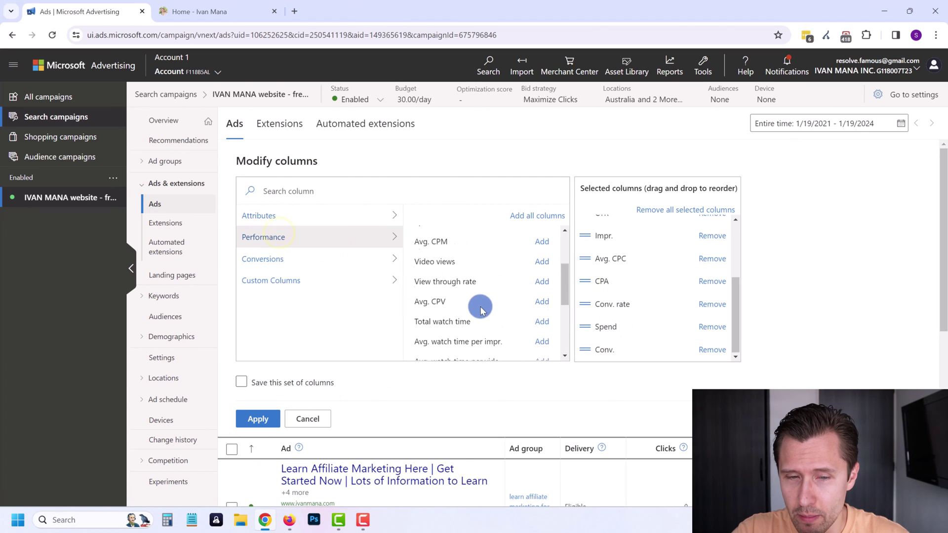
pyautogui.scroll(1, 446, 281)
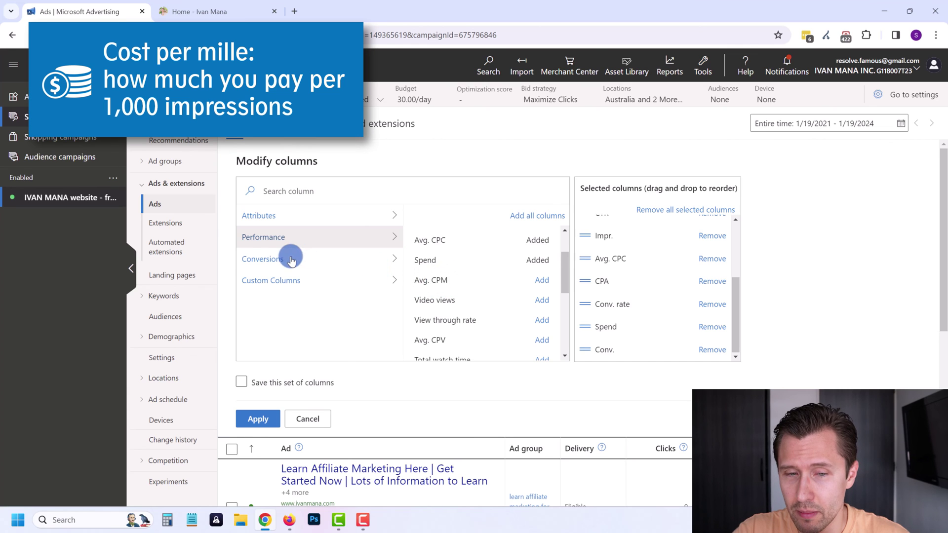
pyautogui.click(291, 257)
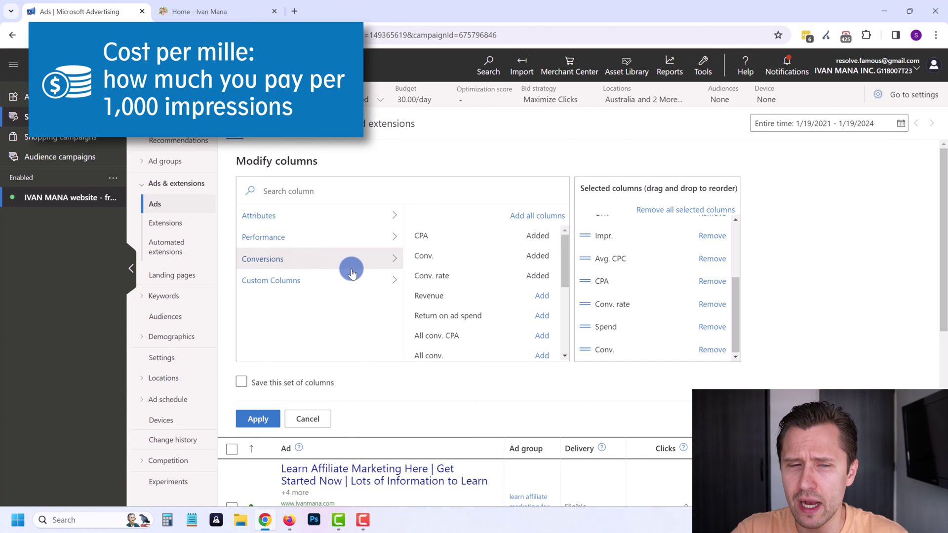
pyautogui.click(296, 238)
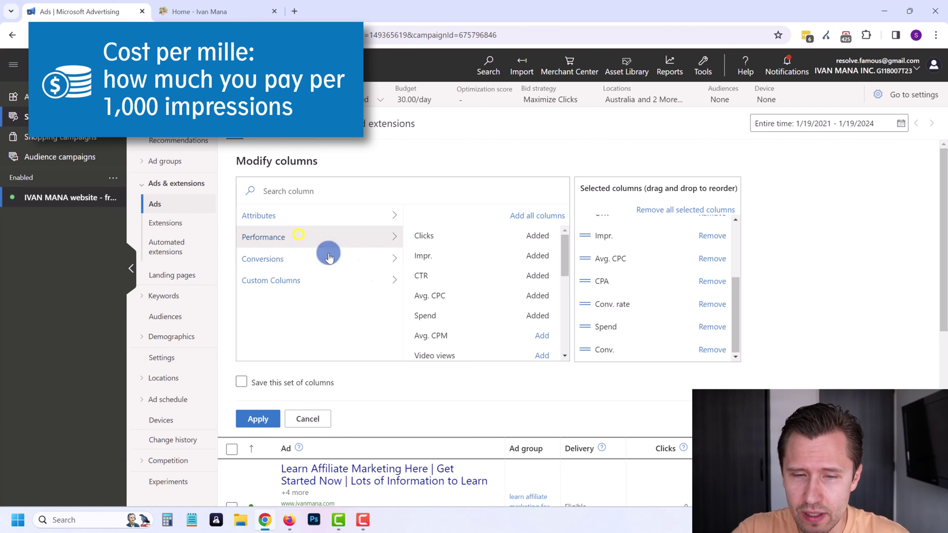
pyautogui.scroll(-5, 478, 281)
pyautogui.scroll(-1, 540, 302)
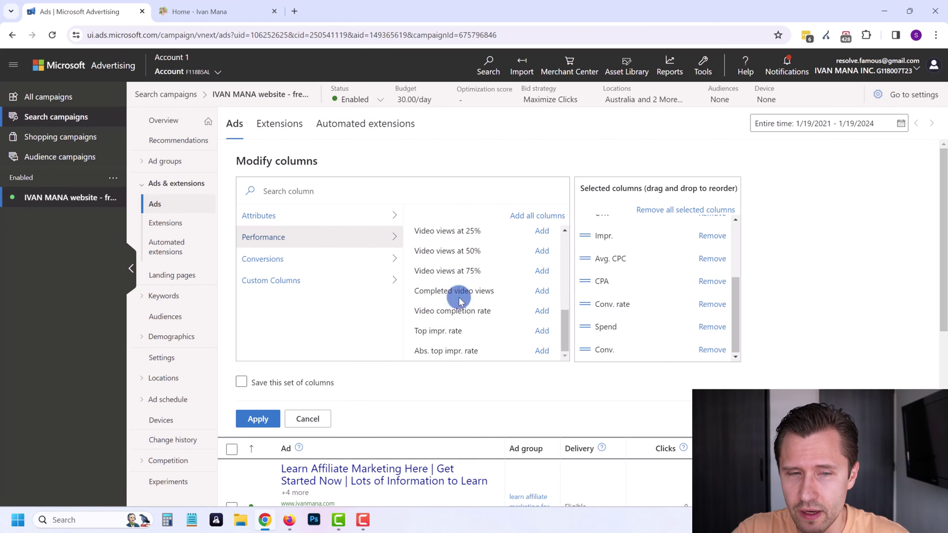
# - Look through the available Attributes, Custom Columns and Conversions columns, including the revenue and view-through conversion metrics
pyautogui.click(294, 223)
pyautogui.scroll(-1, 486, 293)
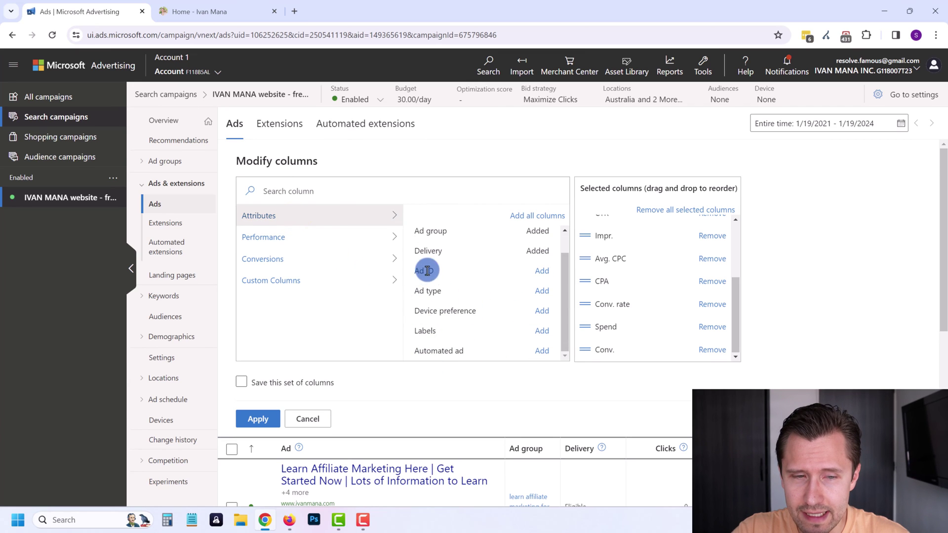
pyautogui.click(295, 282)
pyautogui.click(285, 257)
pyautogui.scroll(-5, 469, 300)
pyautogui.moveTo(416, 244); pyautogui.dragTo(448, 258)
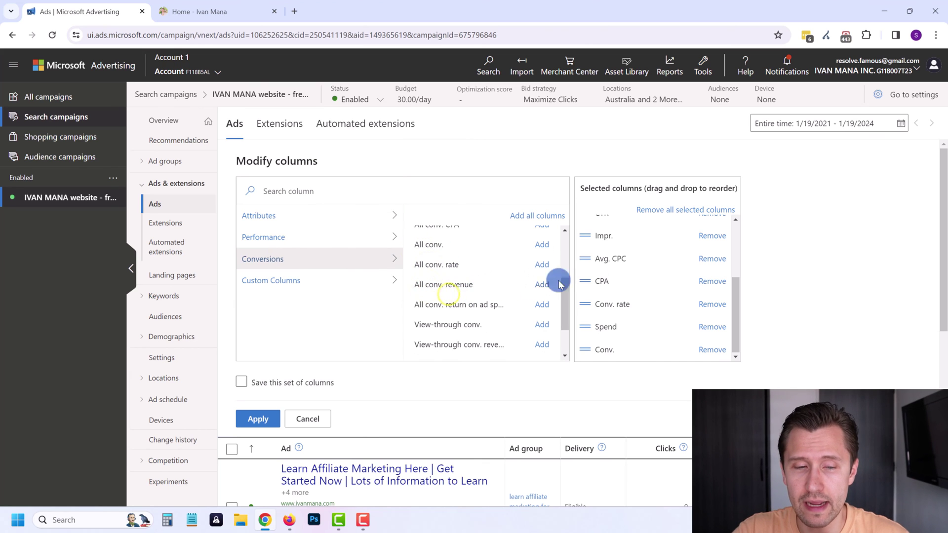
# - Save the modified set of columns under a name, apply it to the ads table and check the column options
pyautogui.click(388, 384)
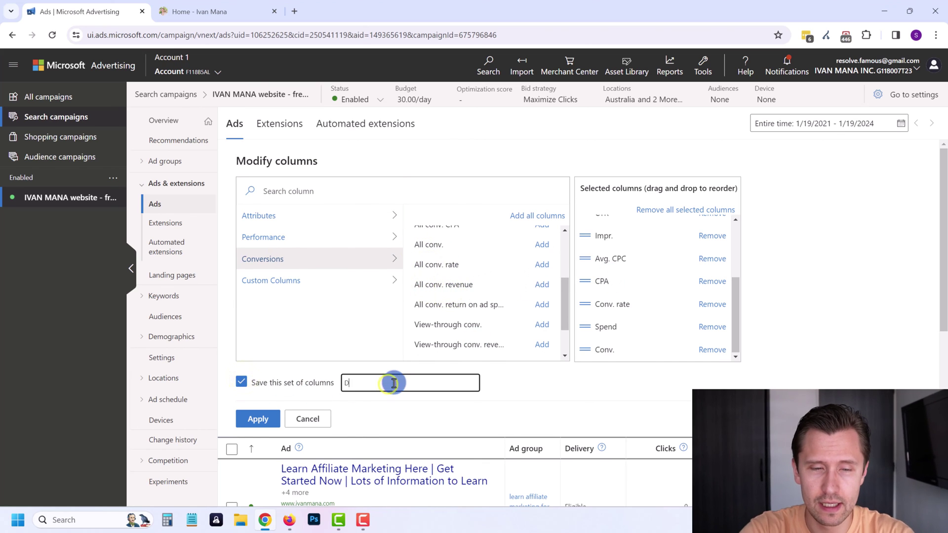
pyautogui.click(256, 418)
pyautogui.moveTo(614, 502); pyautogui.dragTo(547, 502)
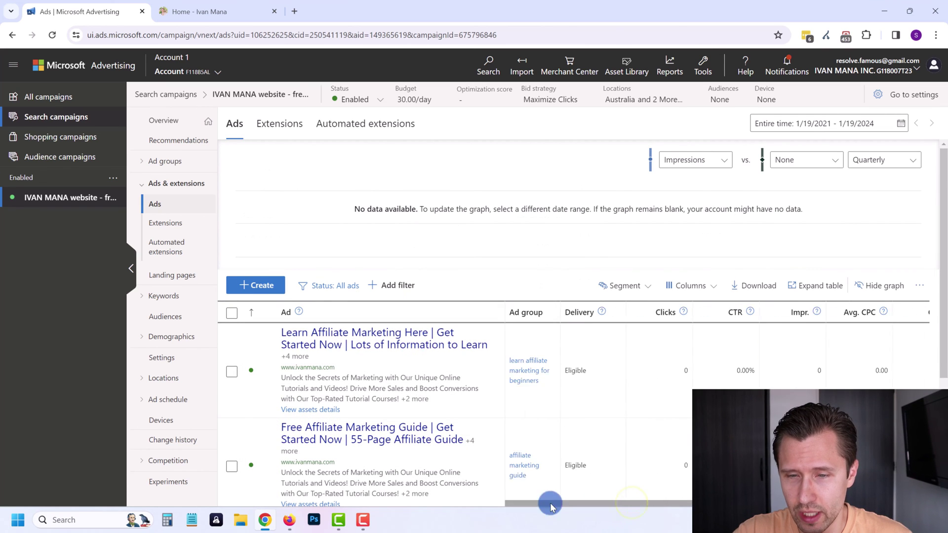
pyautogui.click(692, 285)
pyautogui.click(689, 391)
pyautogui.click(526, 263)
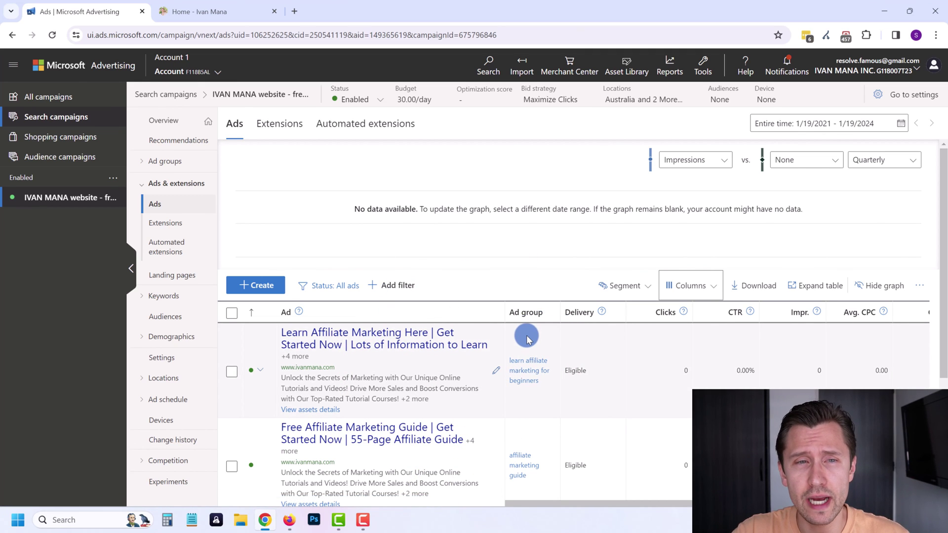
# - Open youtube.com/ivanmana in a new browser tab and show the channel's videos
pyautogui.click(295, 11)
pyautogui.write('youtube.com/ivanmana')
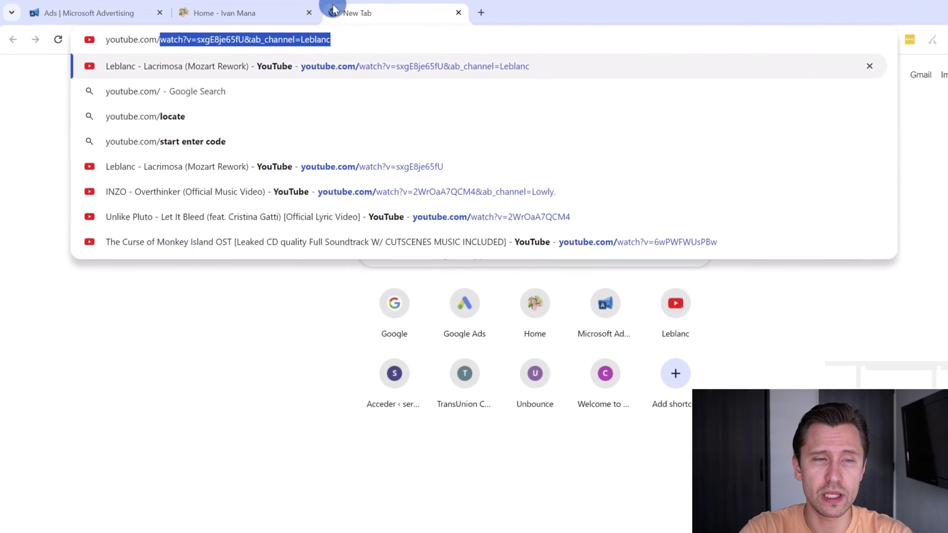
pyautogui.press('Return')
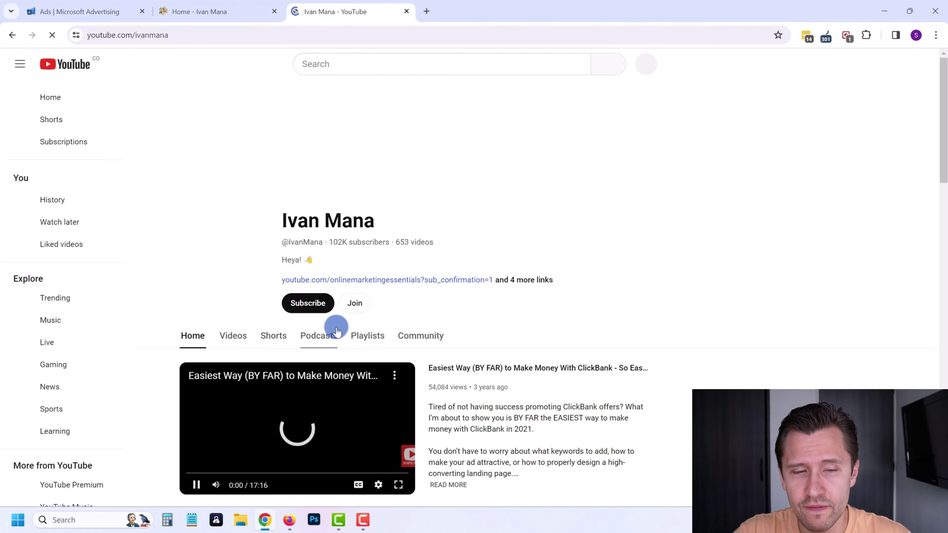
pyautogui.click(239, 338)
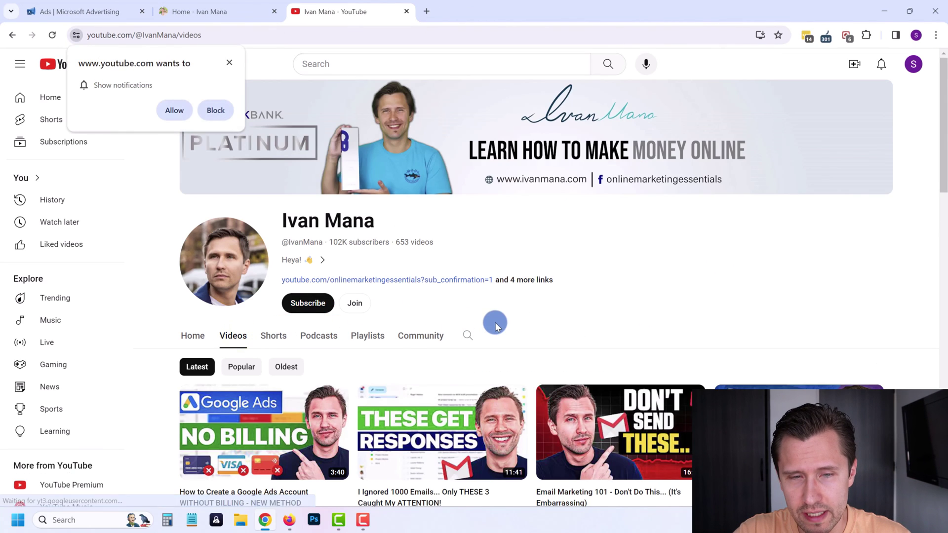
# - Block YouTube's notification request and browse through the channel's latest videos
pyautogui.scroll(-2, 409, 147)
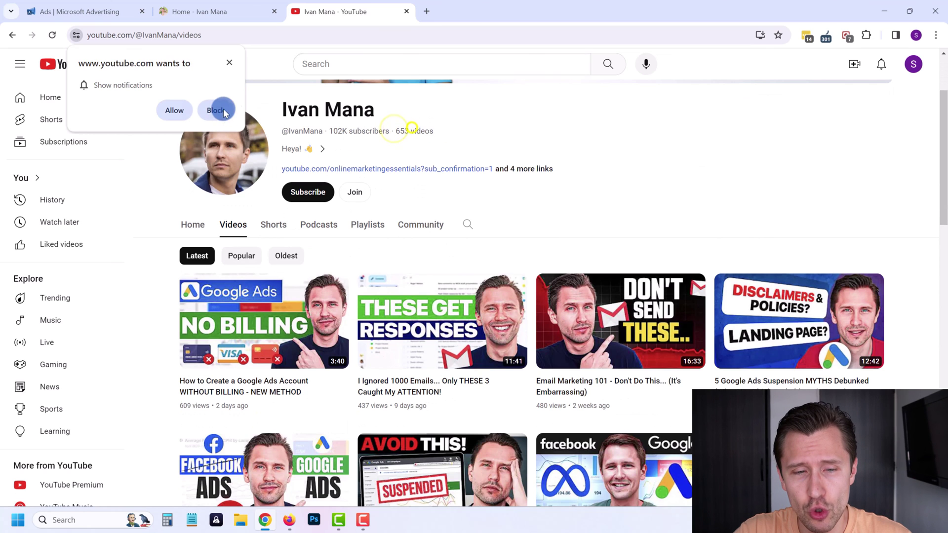
pyautogui.click(223, 111)
pyautogui.scroll(-5, 527, 325)
pyautogui.scroll(-4, 527, 326)
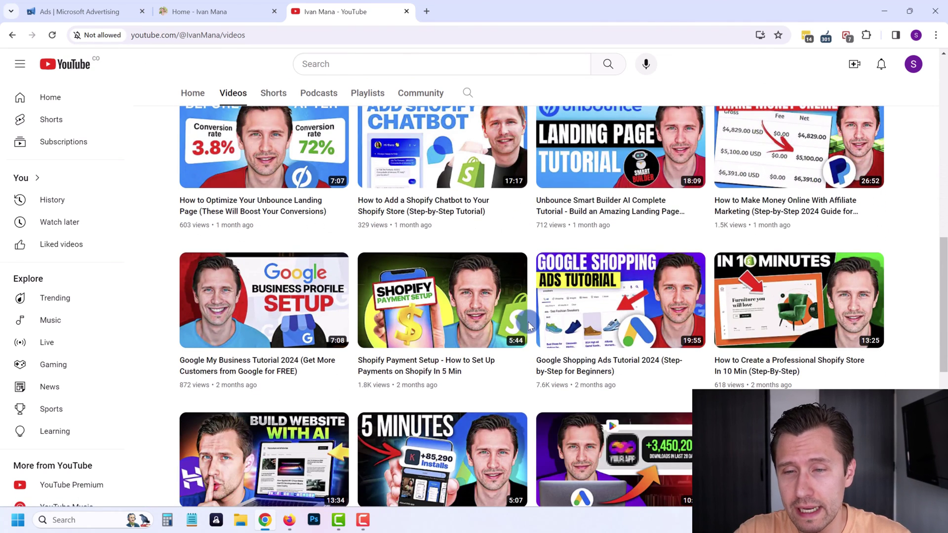
pyautogui.scroll(-8, 528, 326)
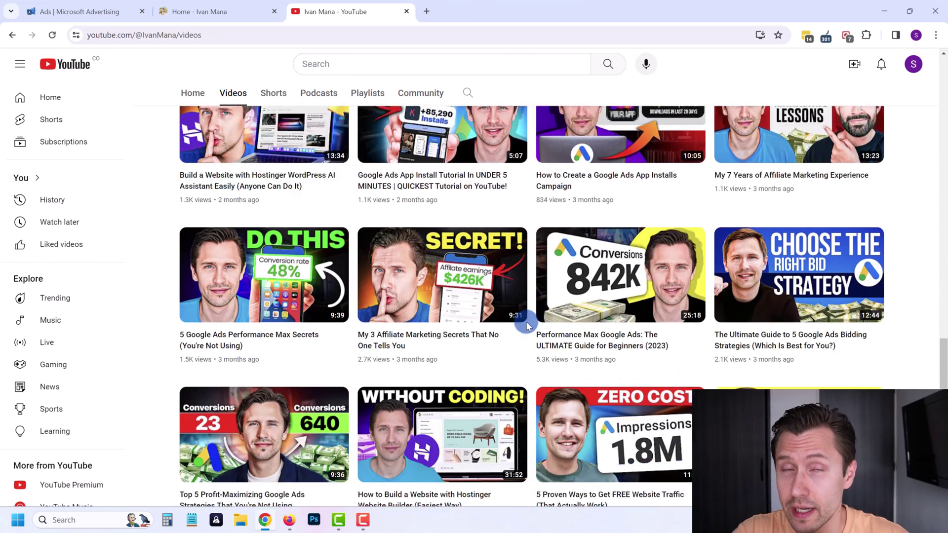
pyautogui.scroll(-9, 513, 310)
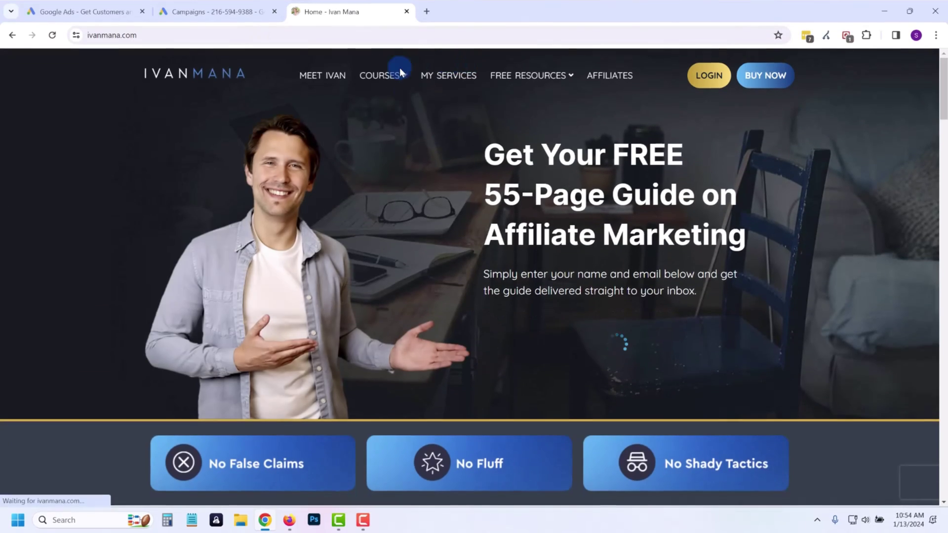
# - Show the list of available courses on the ivanmana.com home page
pyautogui.moveTo(385, 74)
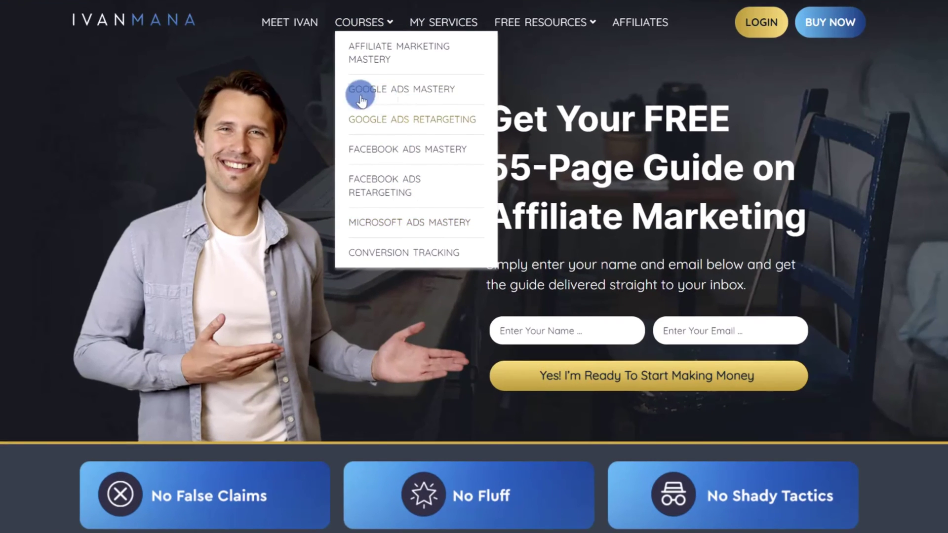